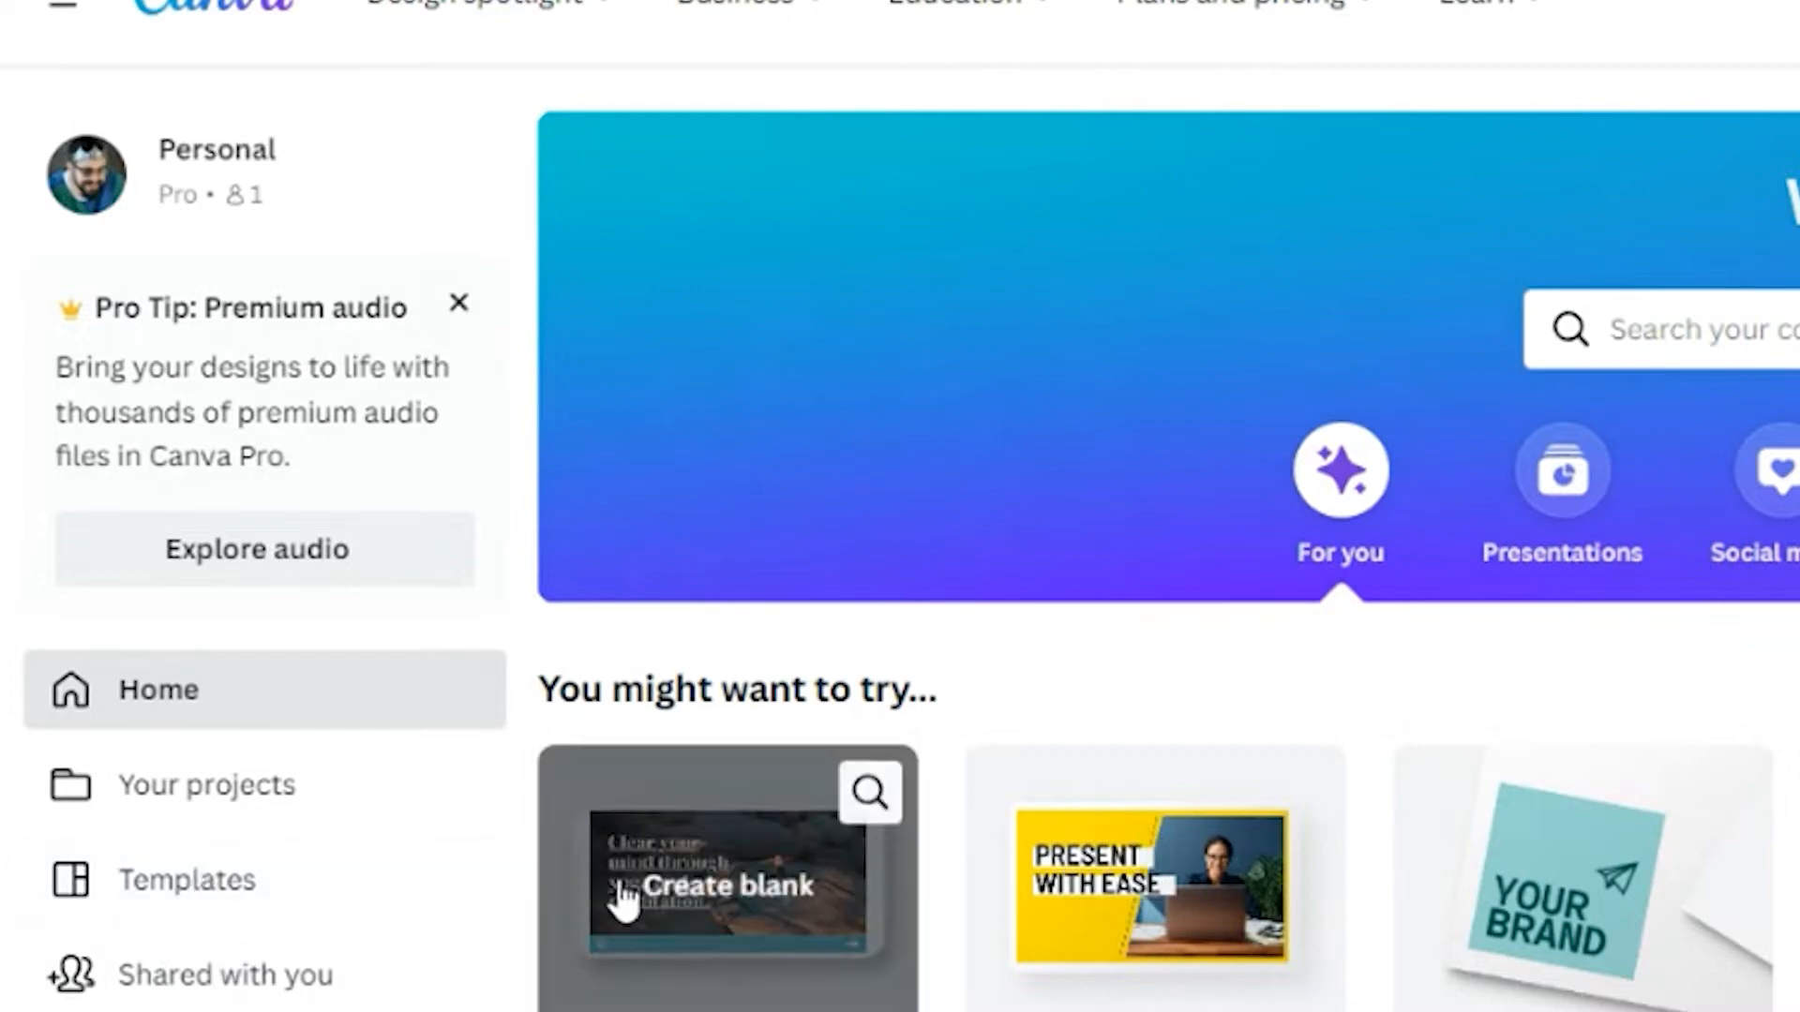
Step: Show the Newsletter templates from the Marketing category of the template library
{"action": "left_click", "coordinate": [183, 882]}
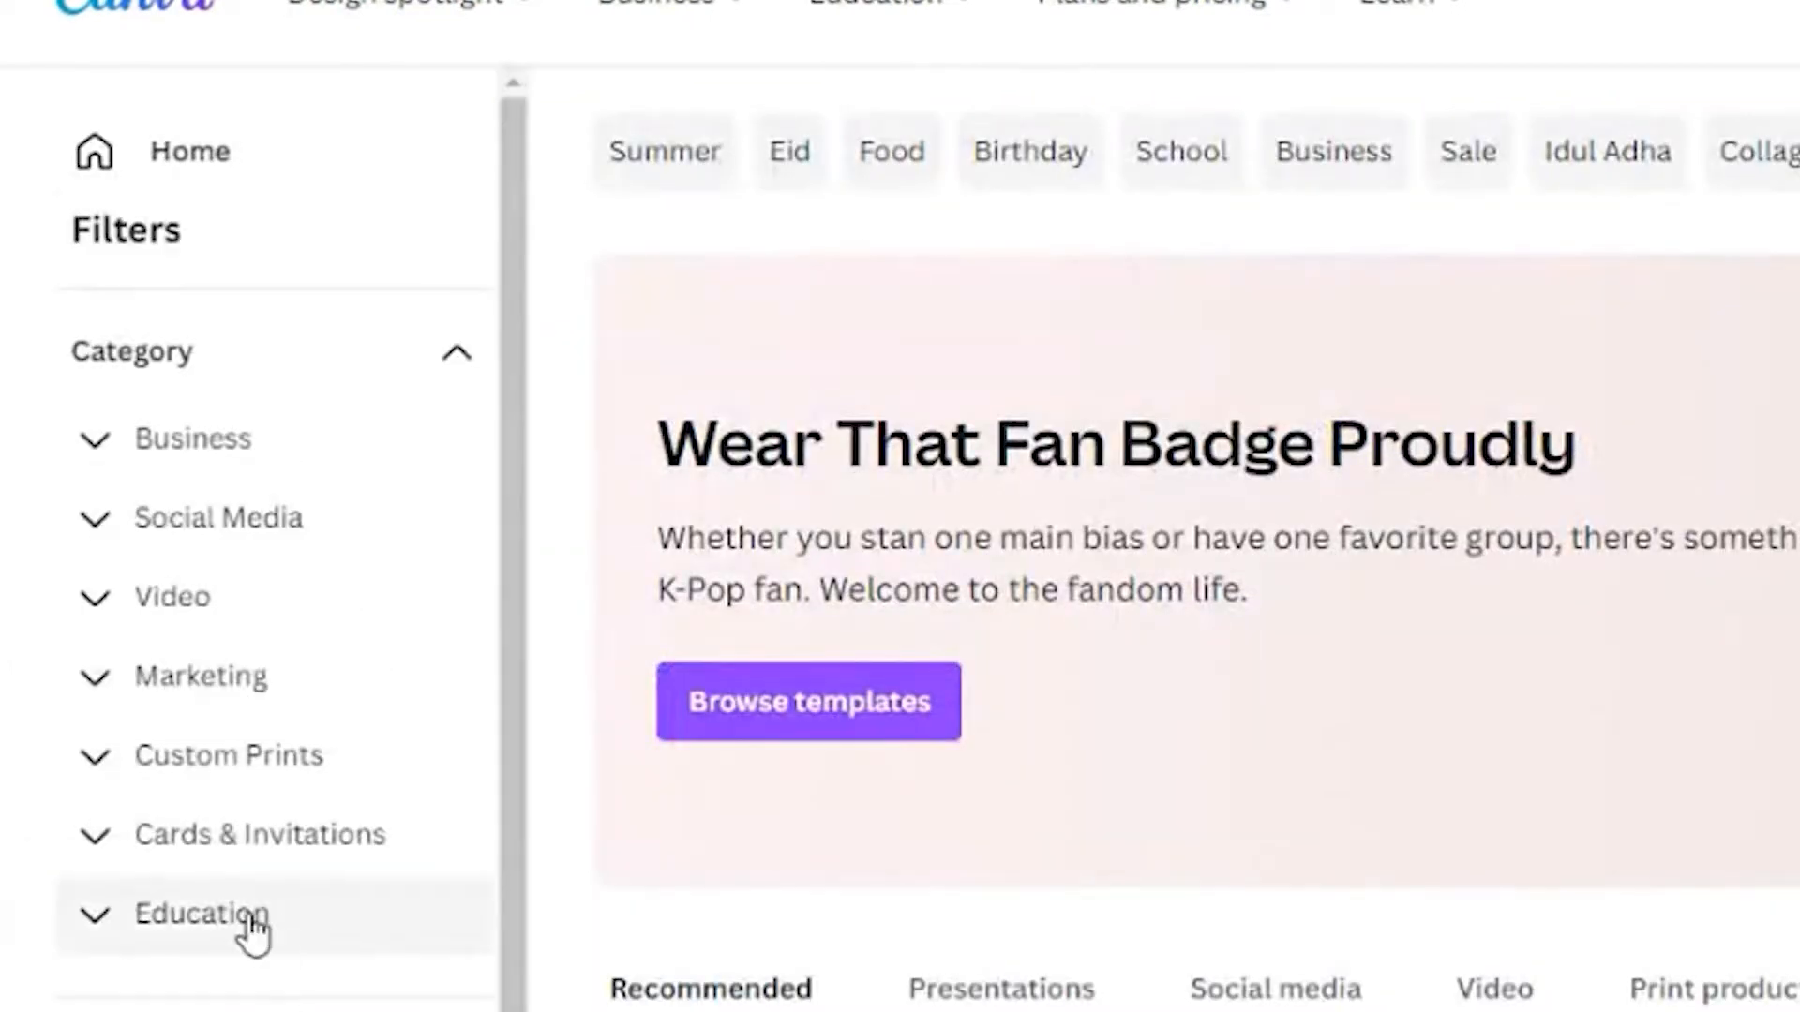
{"action": "left_click", "coordinate": [92, 681]}
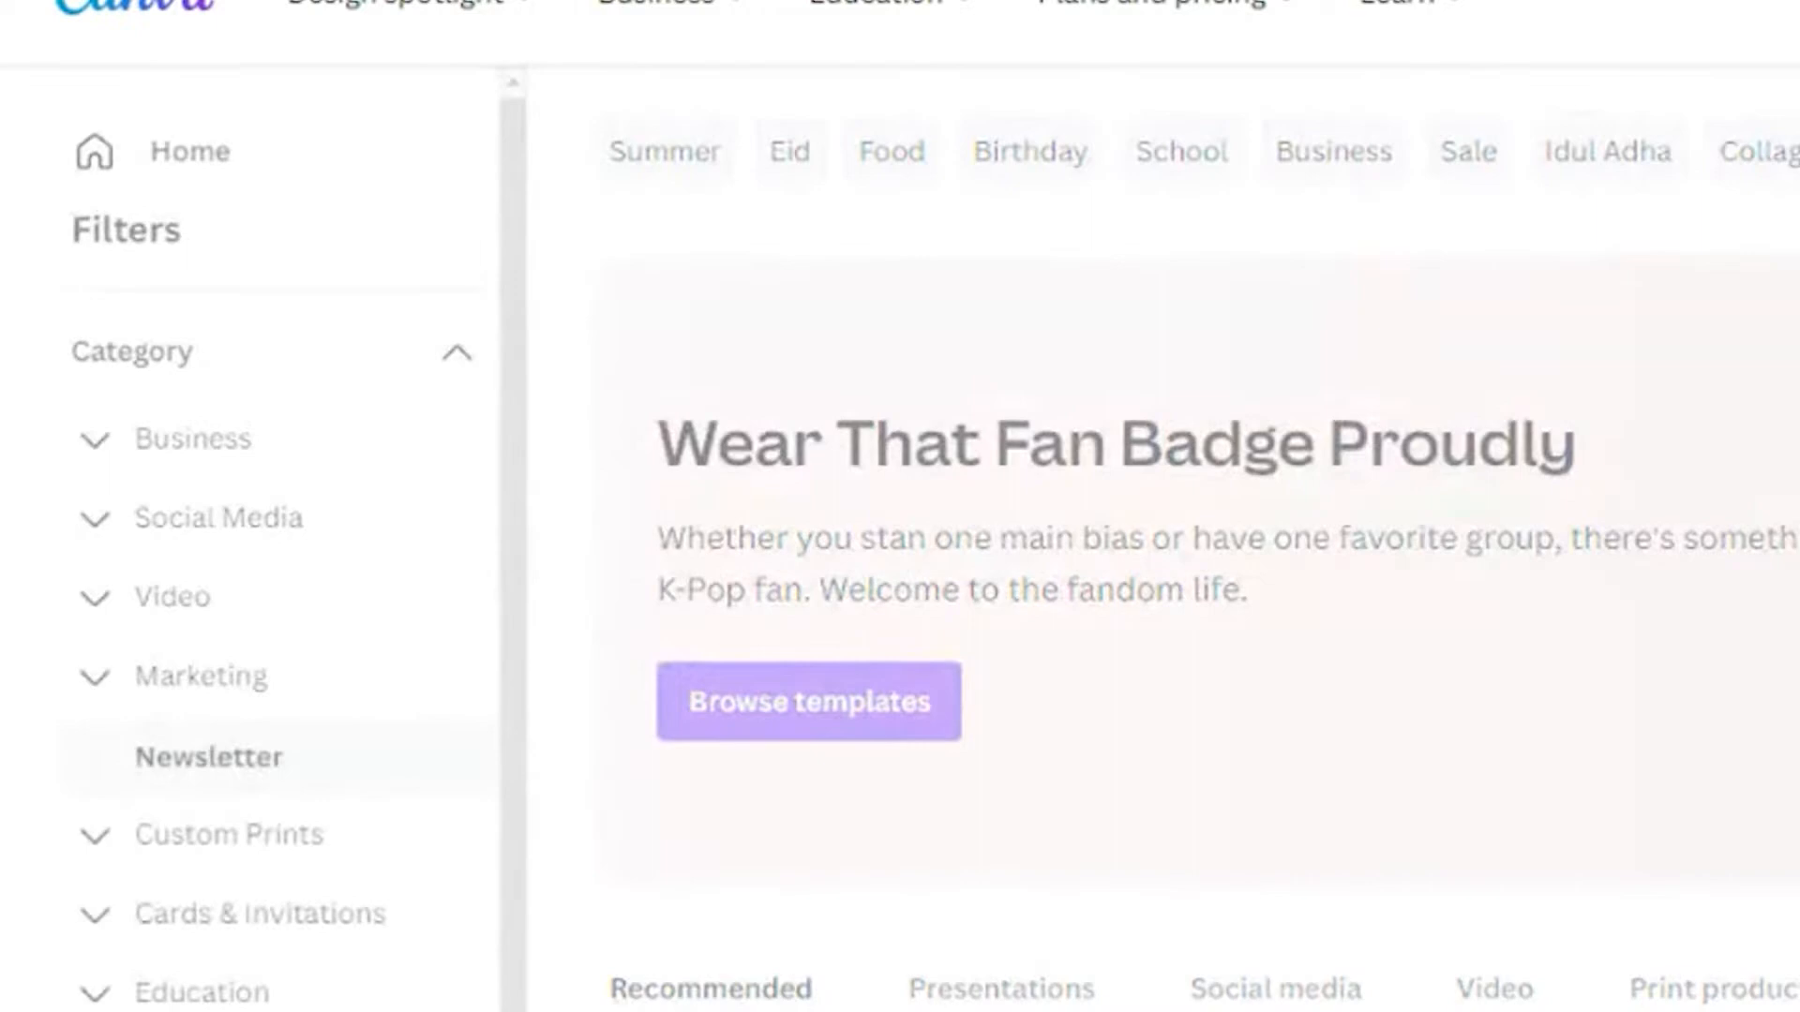
{"action": "left_click", "coordinate": [209, 756]}
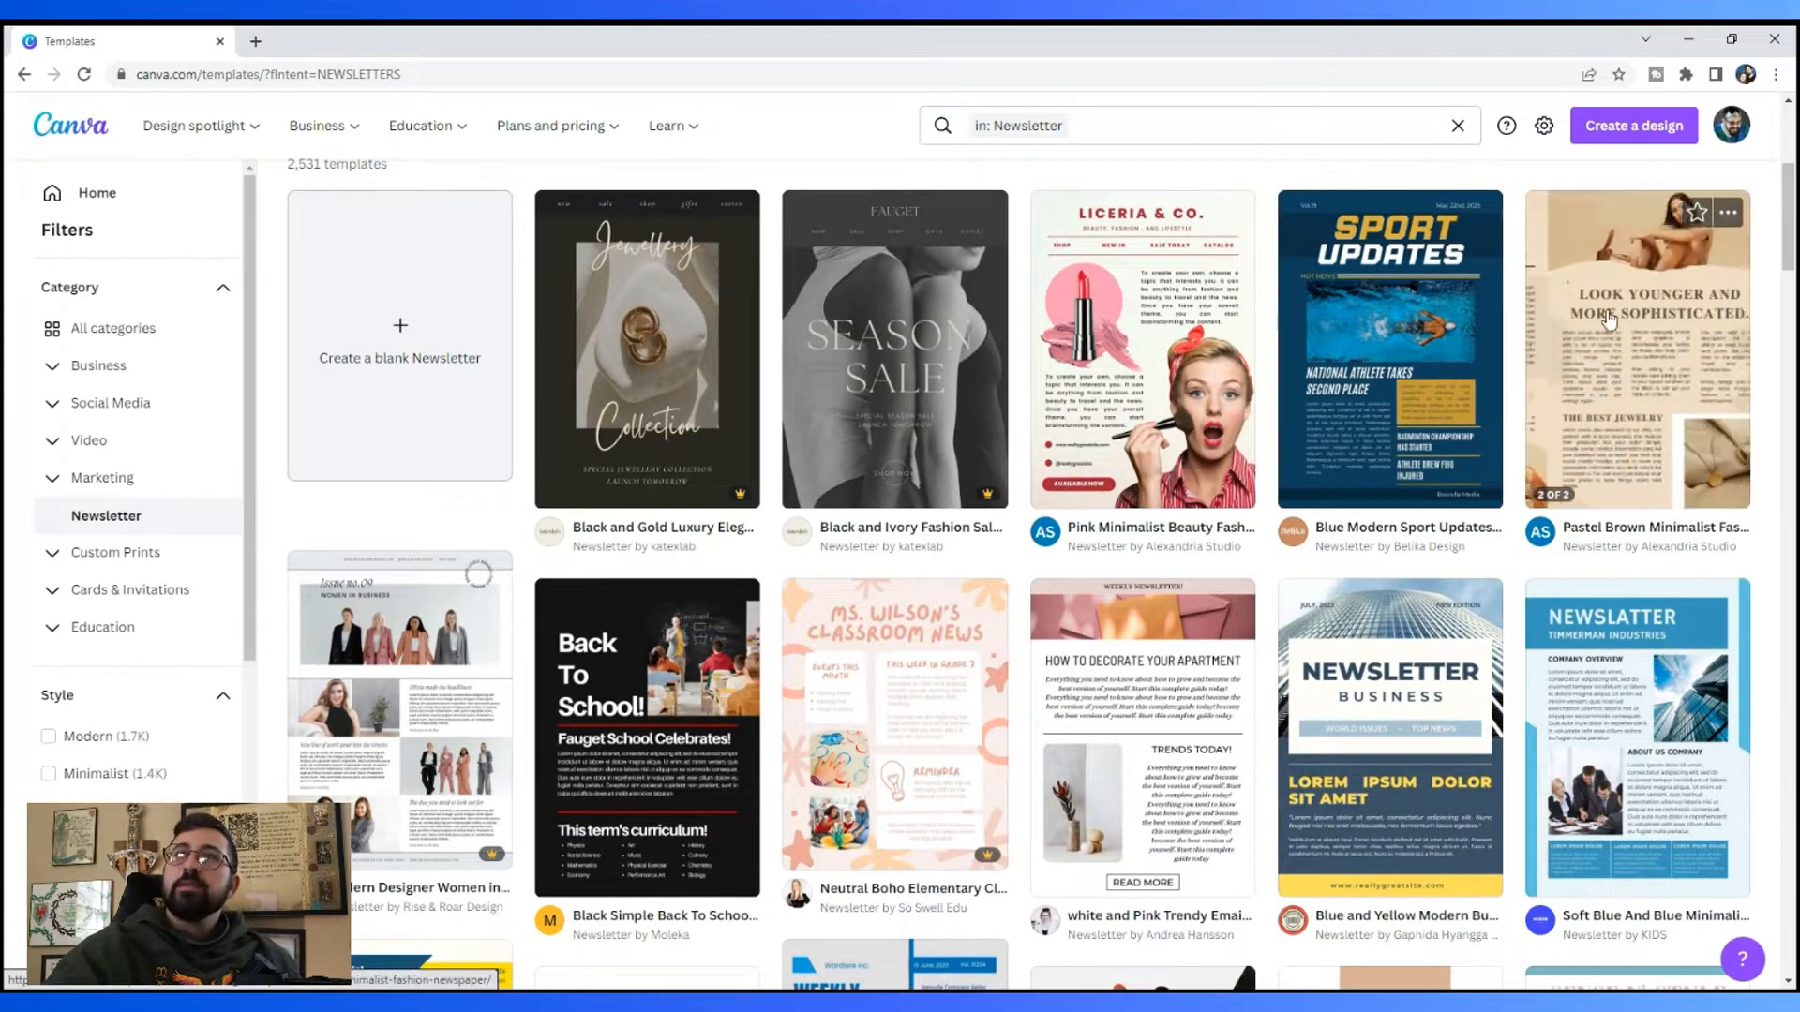
Step: Browse the newsletter templates for a suitable layout with a header, article text and a picture
{"action": "scroll", "coordinate": [1760, 581], "scroll_direction": "down", "scroll_amount": 5}
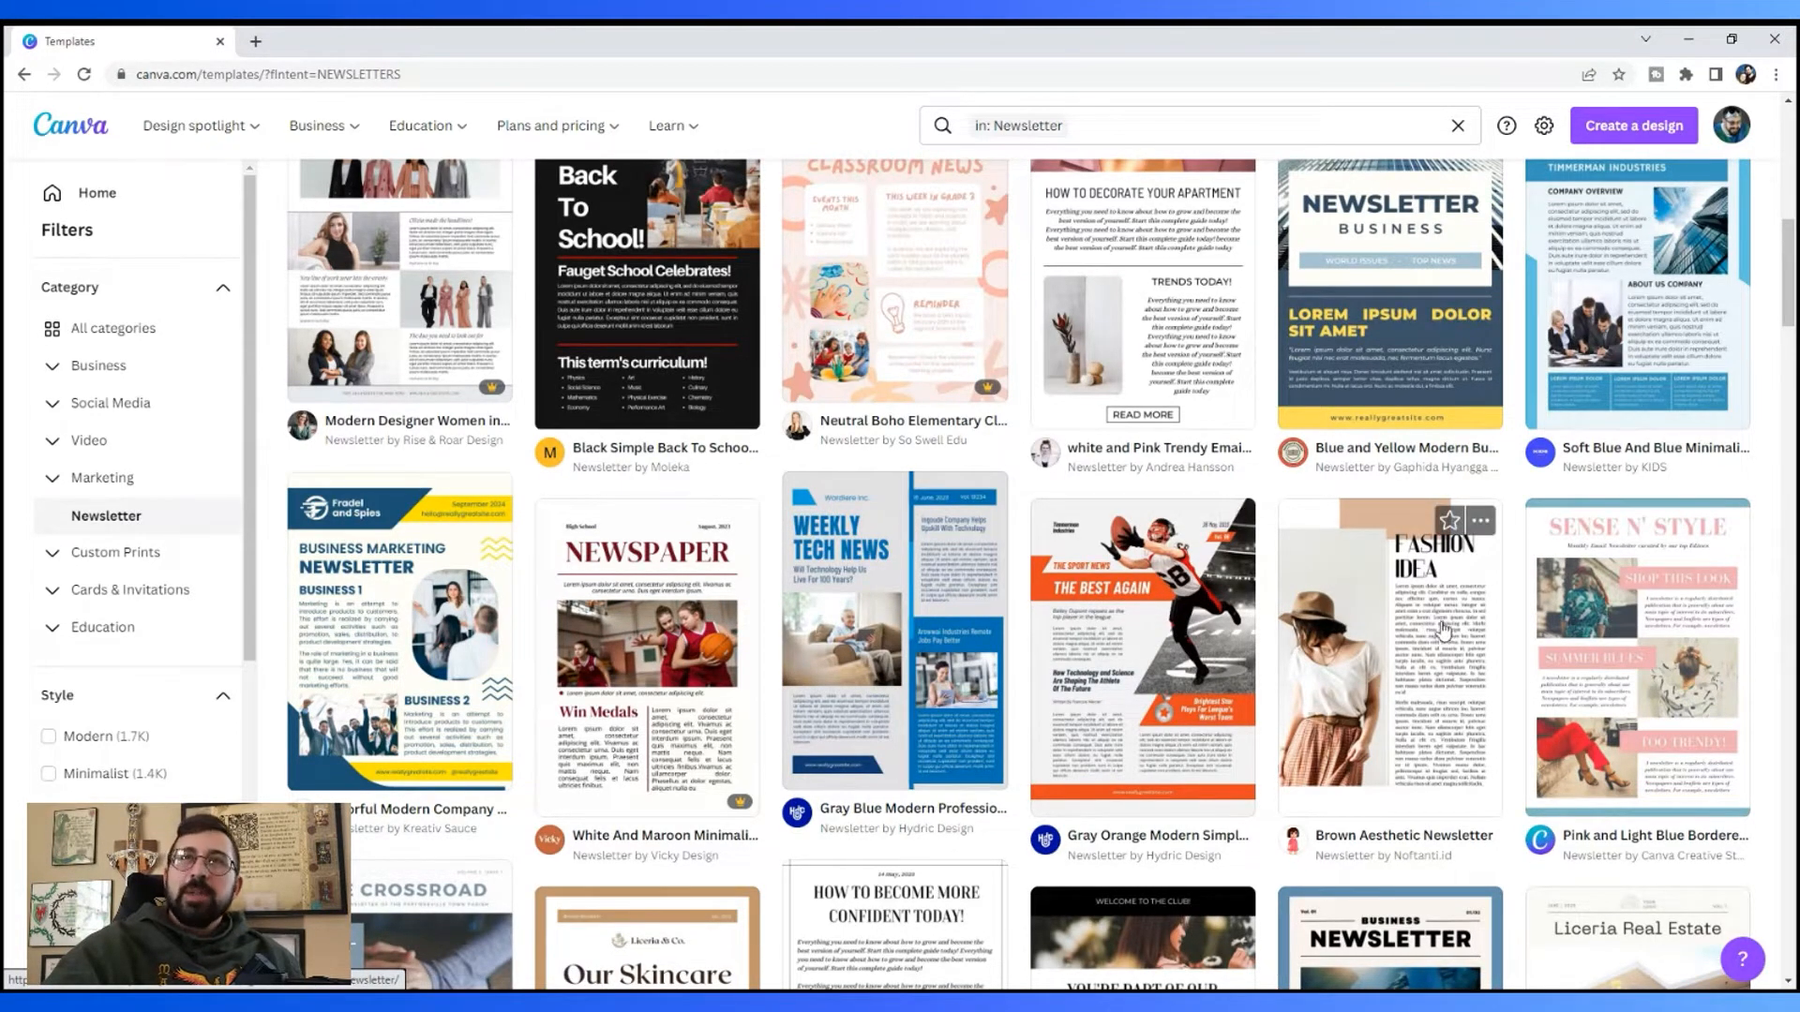
{"action": "scroll", "coordinate": [1422, 722], "scroll_direction": "down", "scroll_amount": 5}
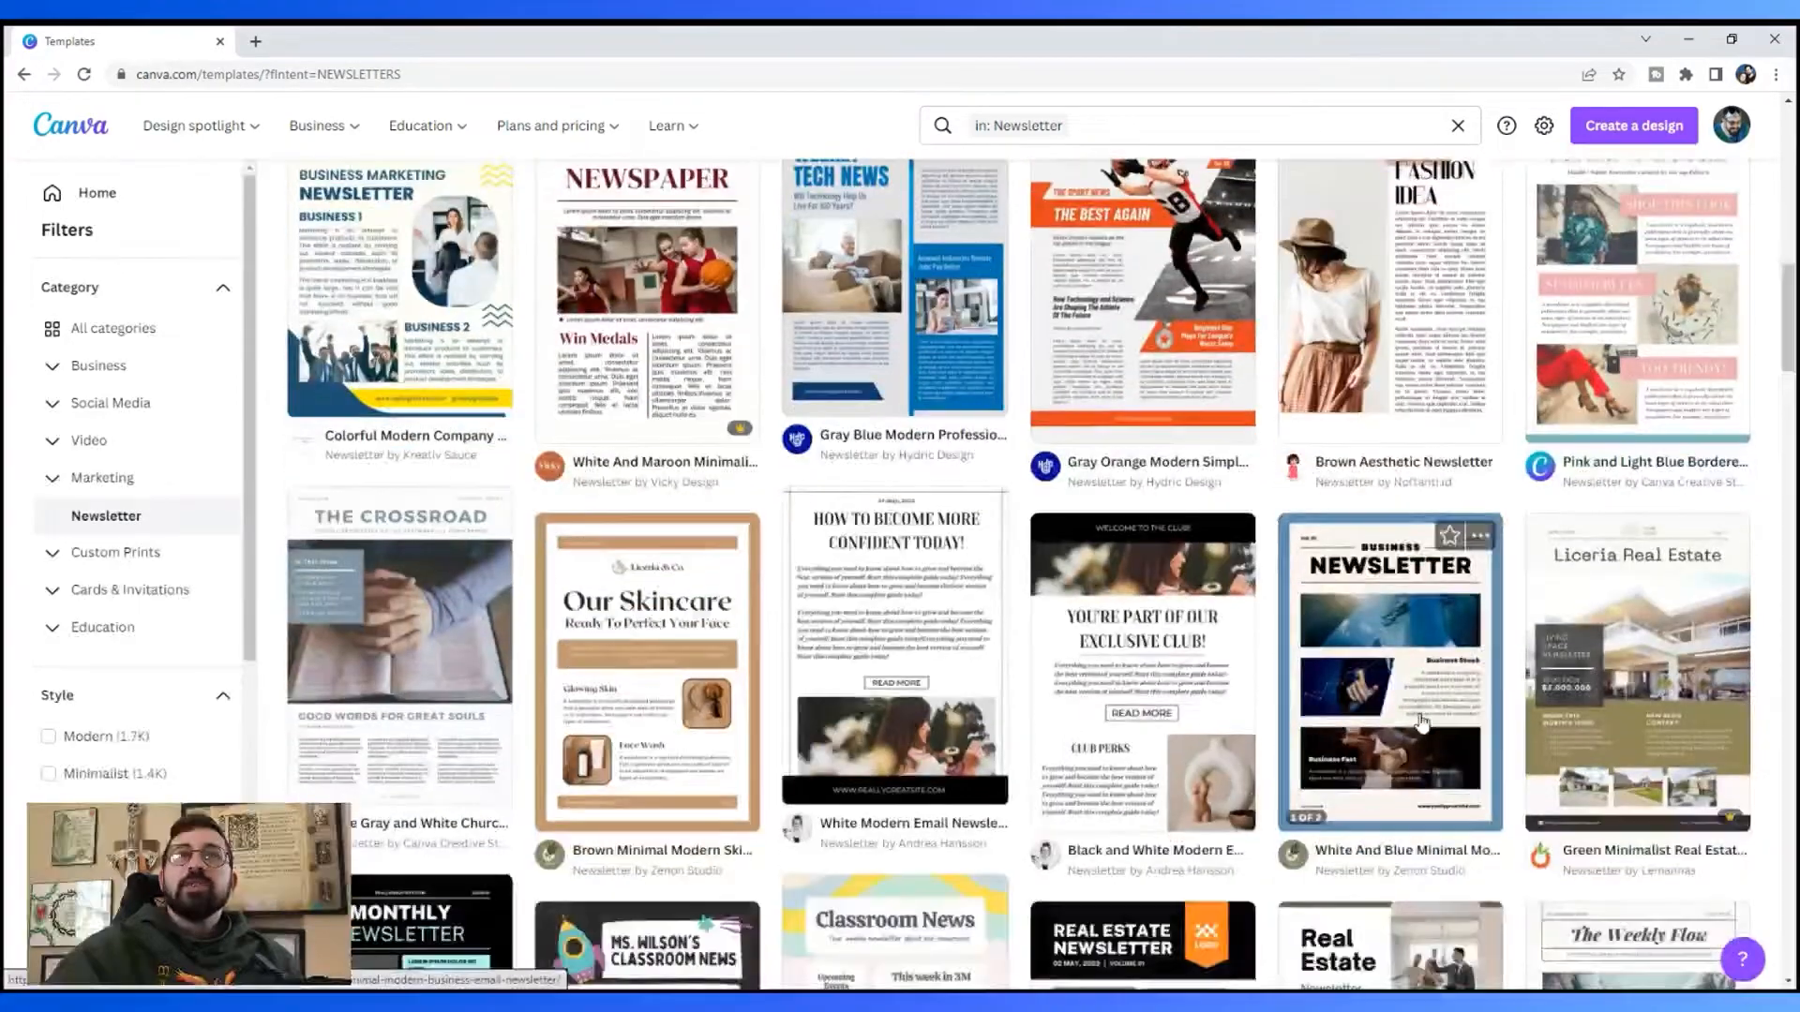
{"action": "scroll", "coordinate": [1422, 722], "scroll_direction": "up", "scroll_amount": 4}
{"action": "scroll", "coordinate": [1147, 392], "scroll_direction": "up", "scroll_amount": 6}
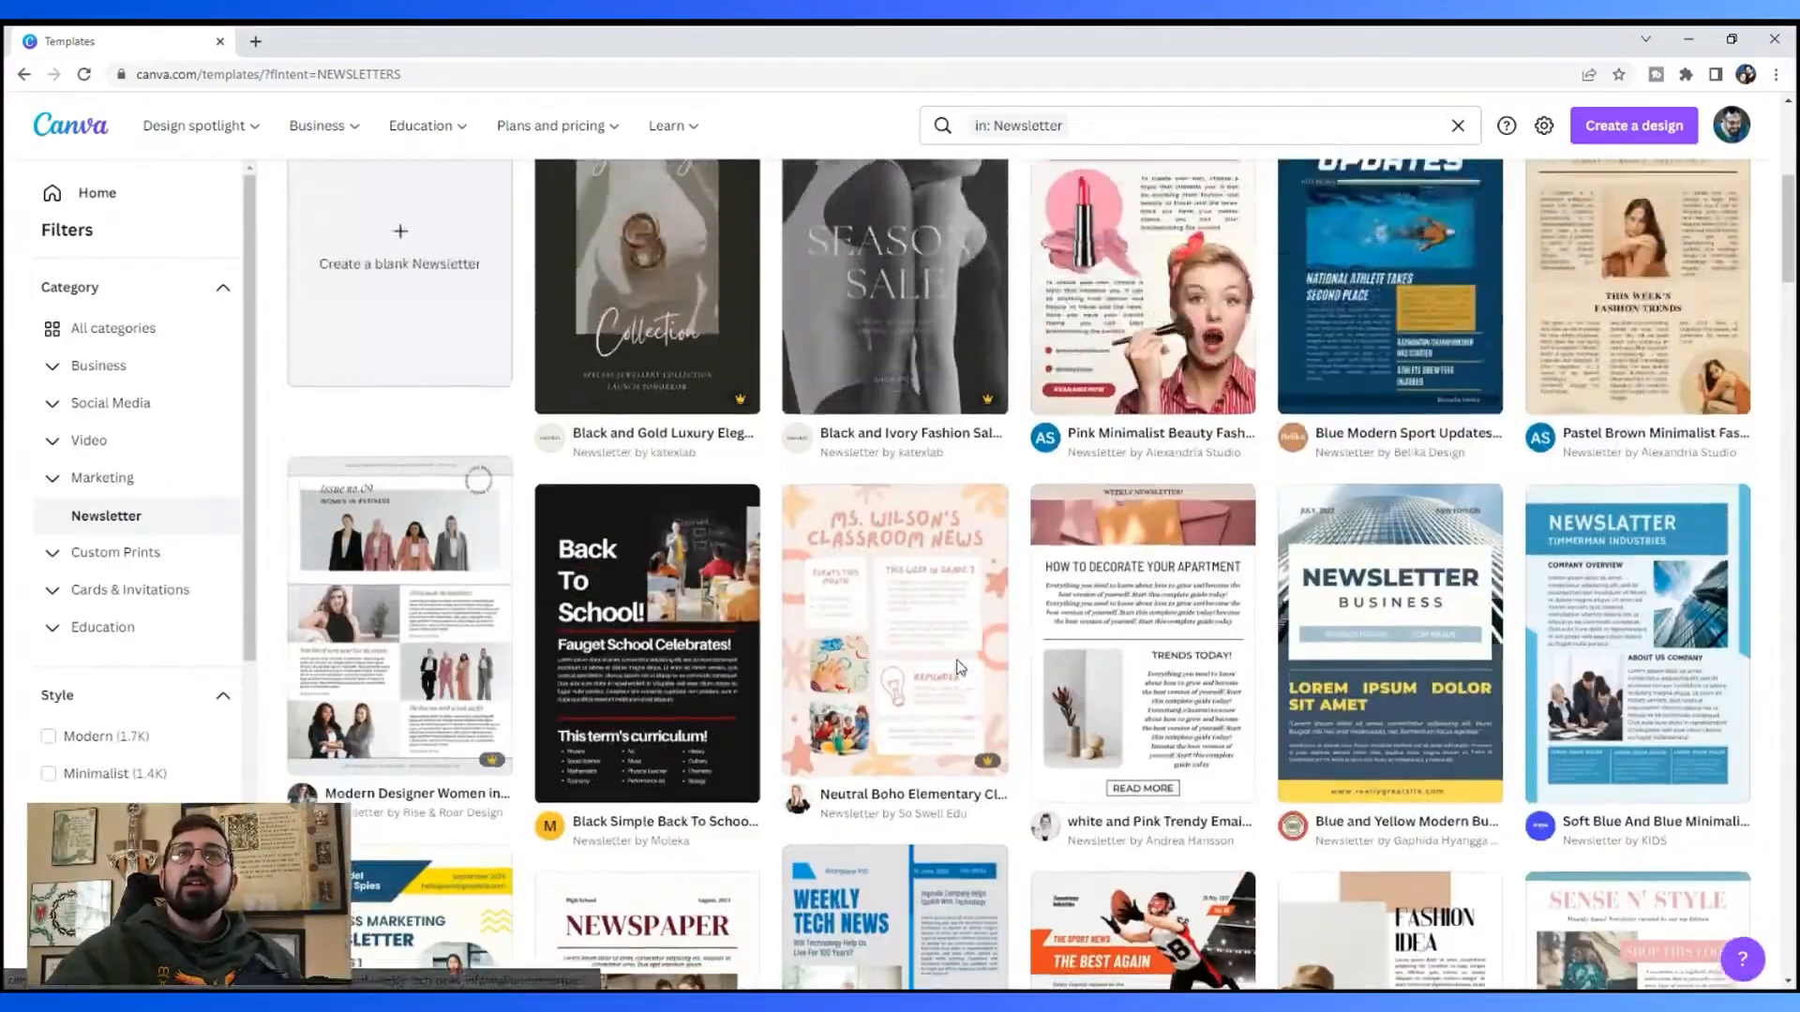
{"action": "scroll", "coordinate": [1147, 392], "scroll_direction": "up", "scroll_amount": 3}
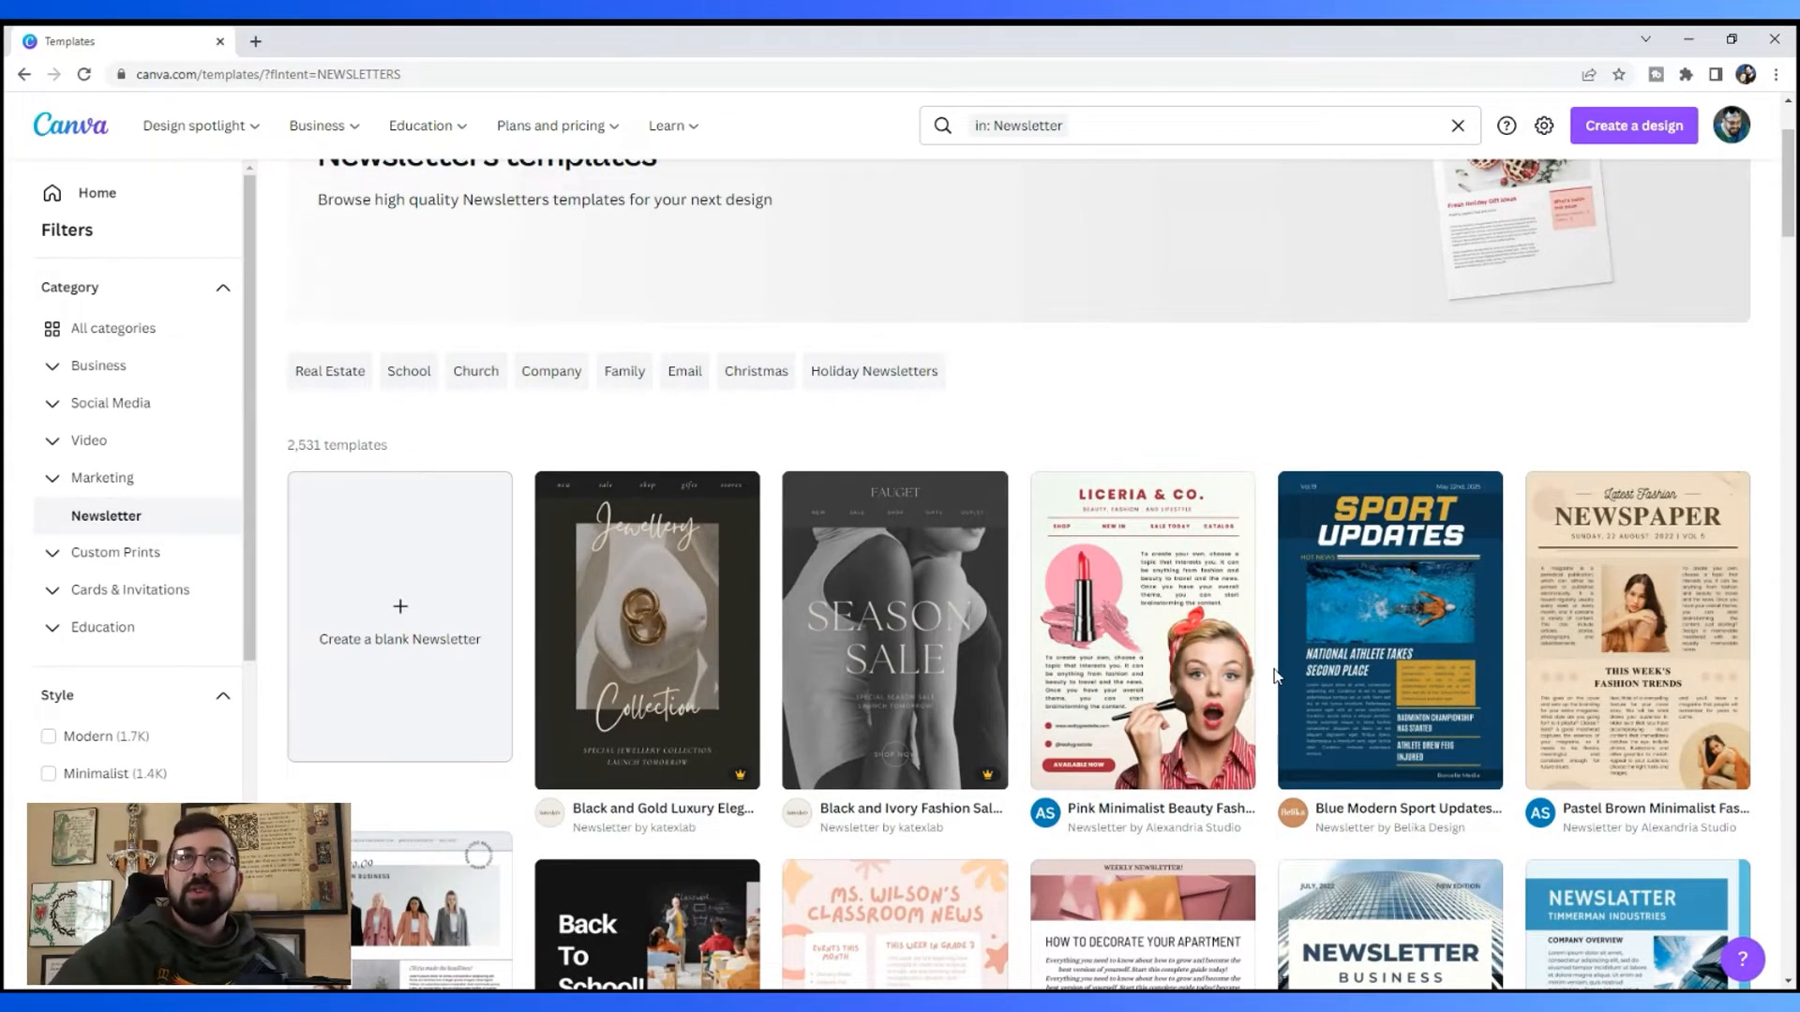
{"action": "scroll", "coordinate": [1274, 675], "scroll_direction": "down", "scroll_amount": 10}
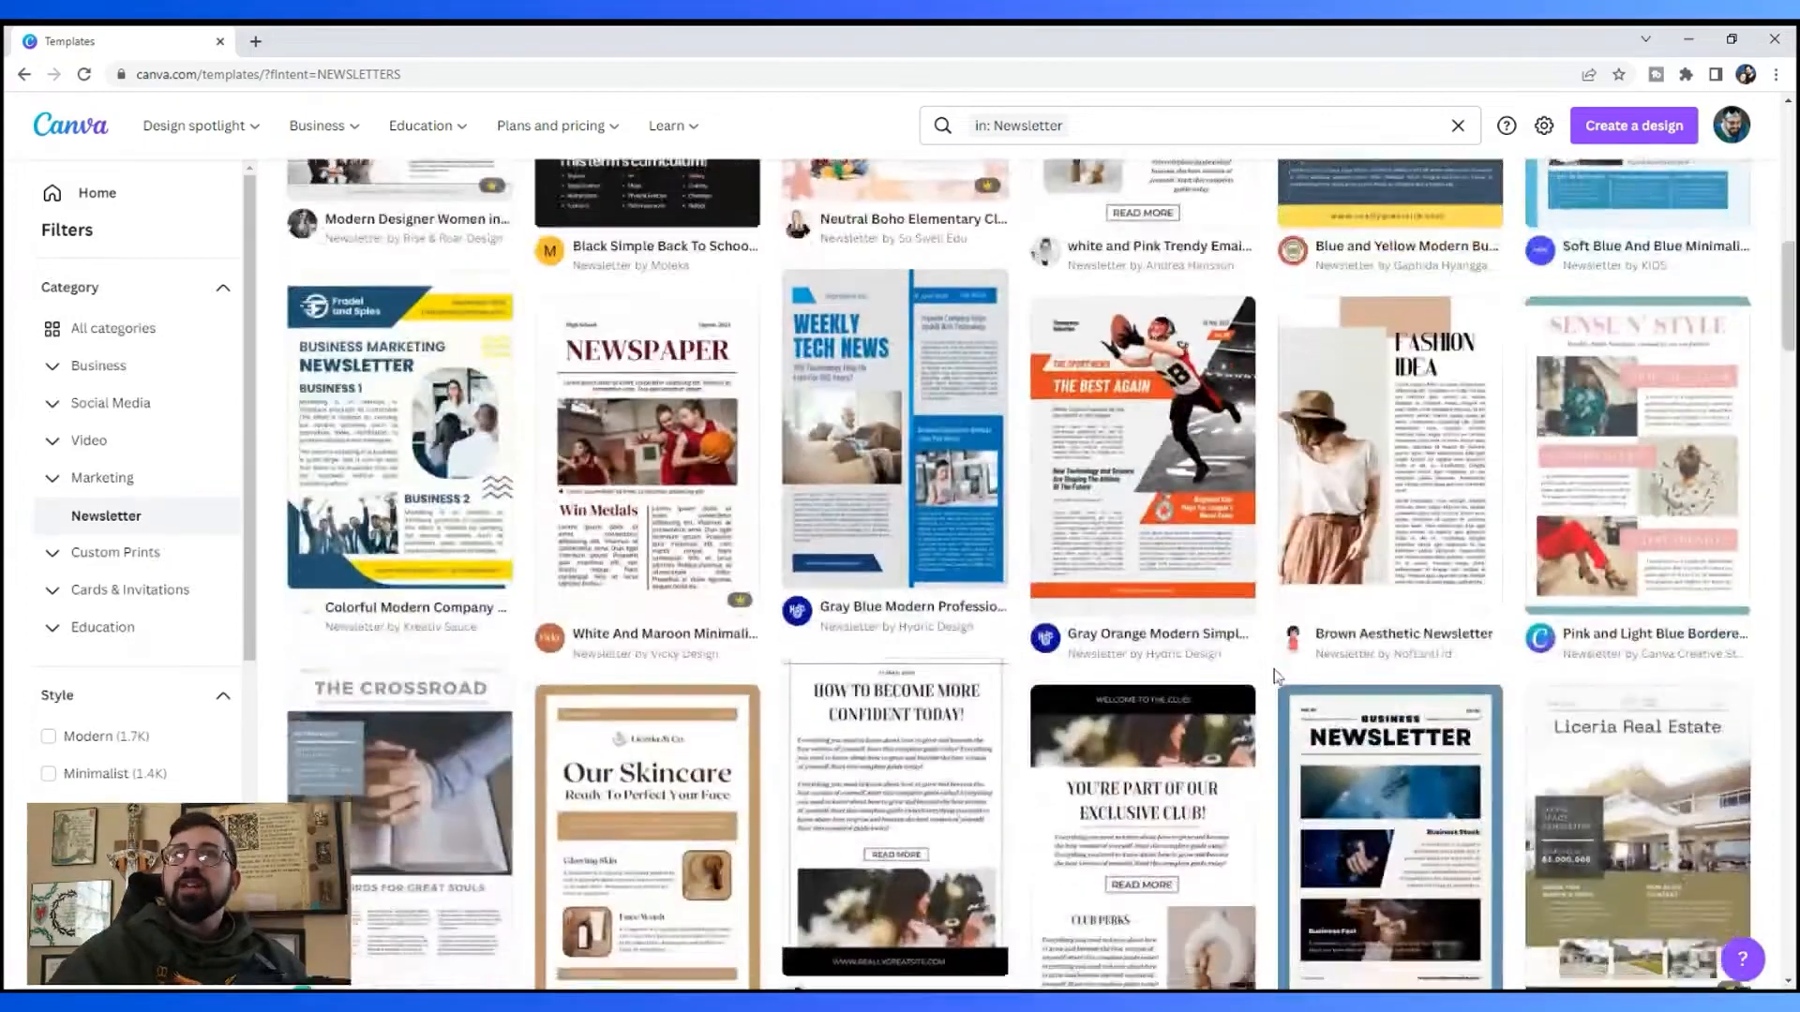
{"action": "scroll", "coordinate": [1273, 675], "scroll_direction": "down", "scroll_amount": 4}
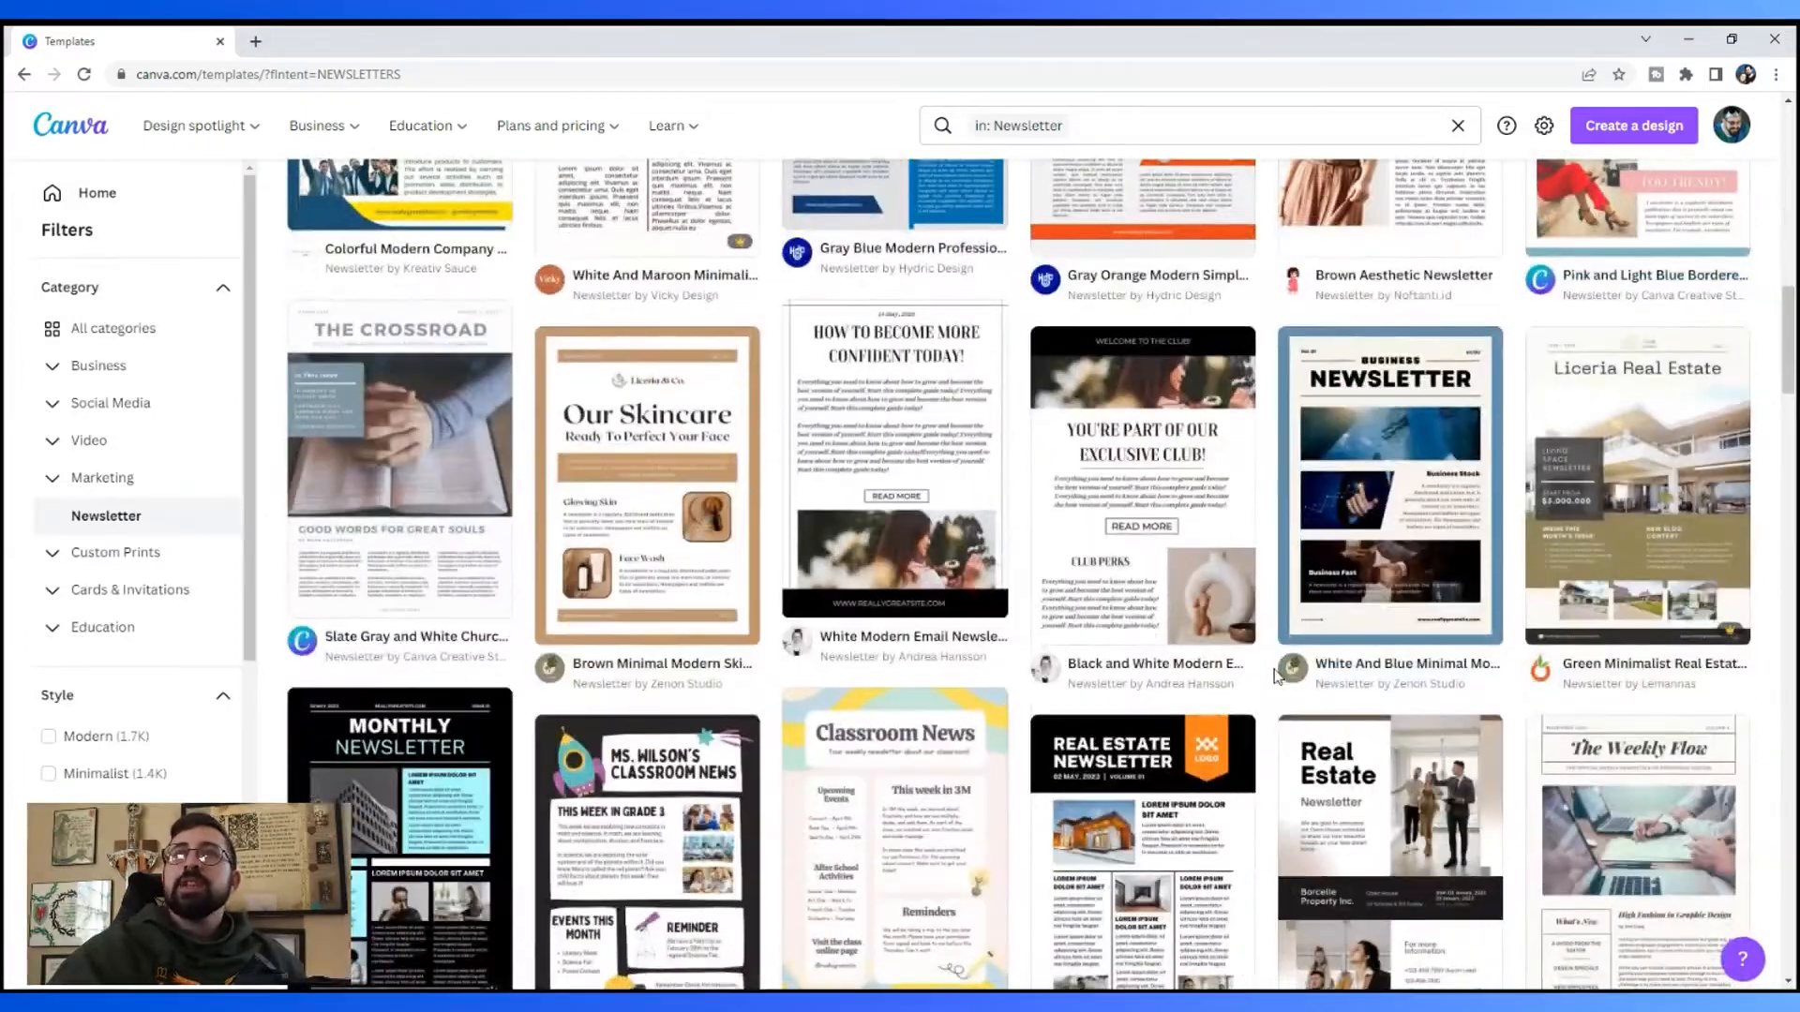
{"action": "scroll", "coordinate": [1274, 675], "scroll_direction": "down", "scroll_amount": 2}
{"action": "scroll", "coordinate": [1274, 675], "scroll_direction": "down", "scroll_amount": 1}
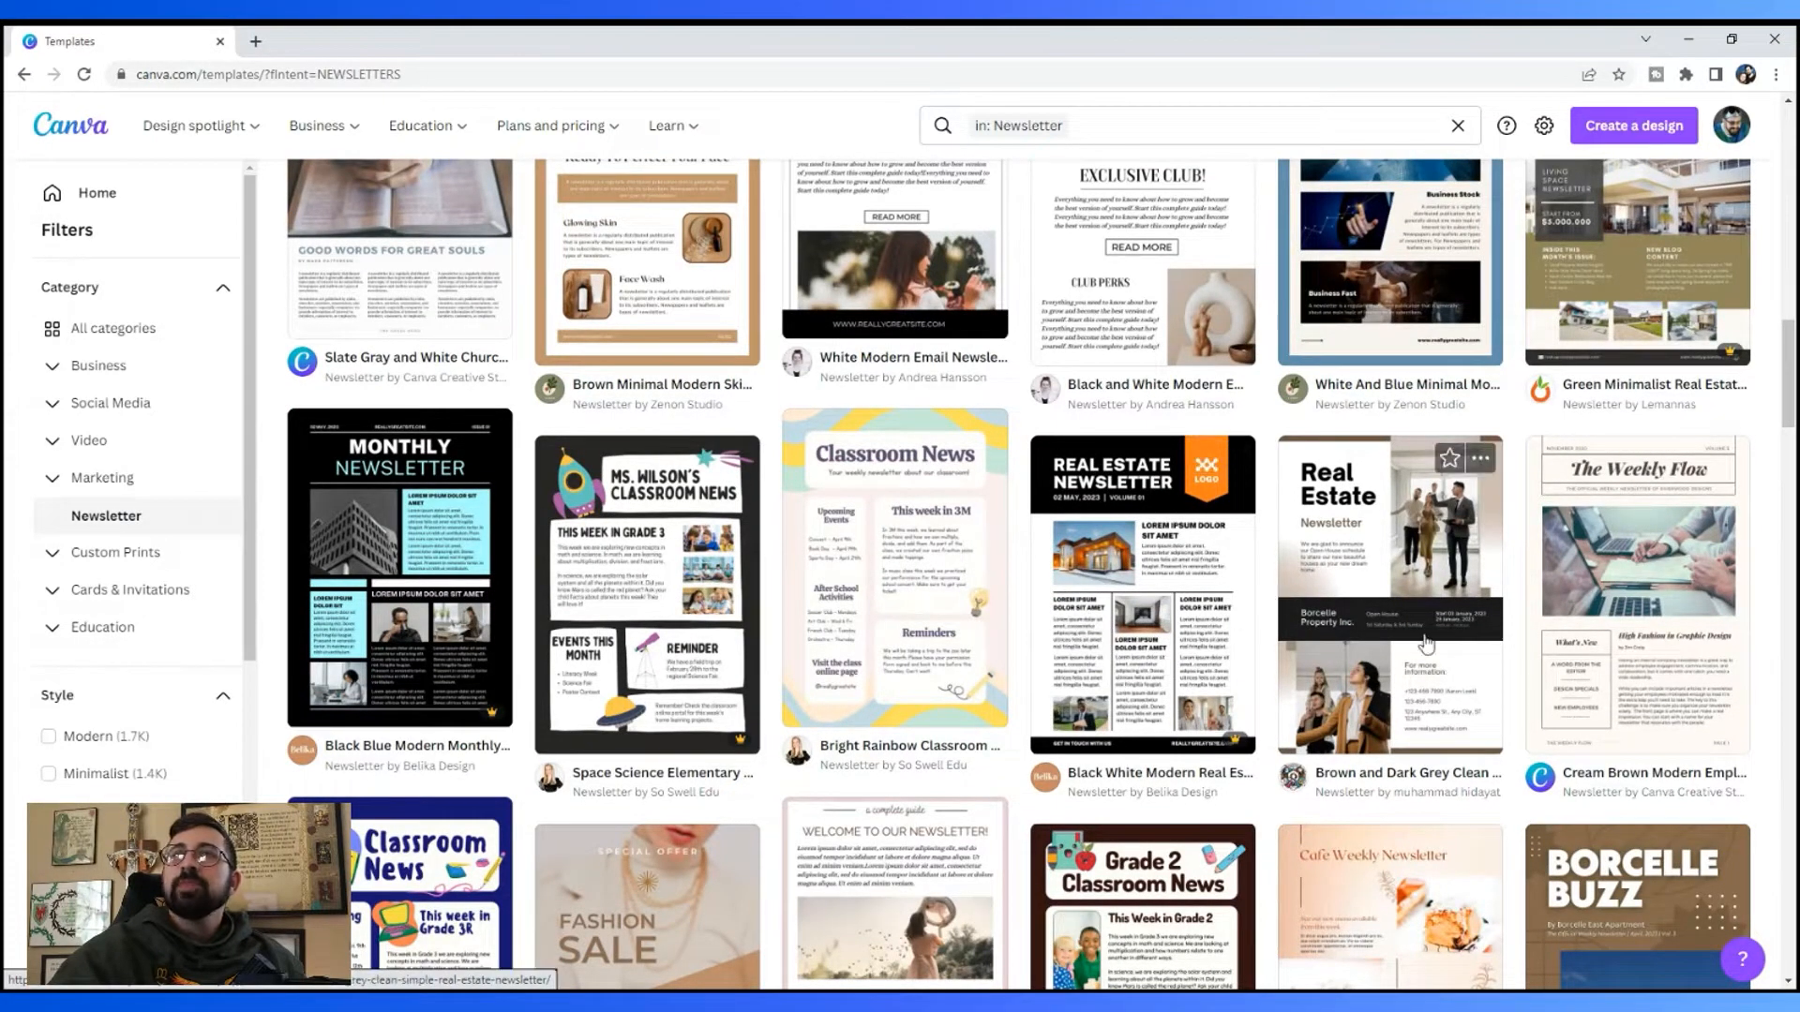
{"action": "scroll", "coordinate": [1643, 511], "scroll_direction": "down", "scroll_amount": 1}
{"action": "scroll", "coordinate": [1629, 530], "scroll_direction": "down", "scroll_amount": 5}
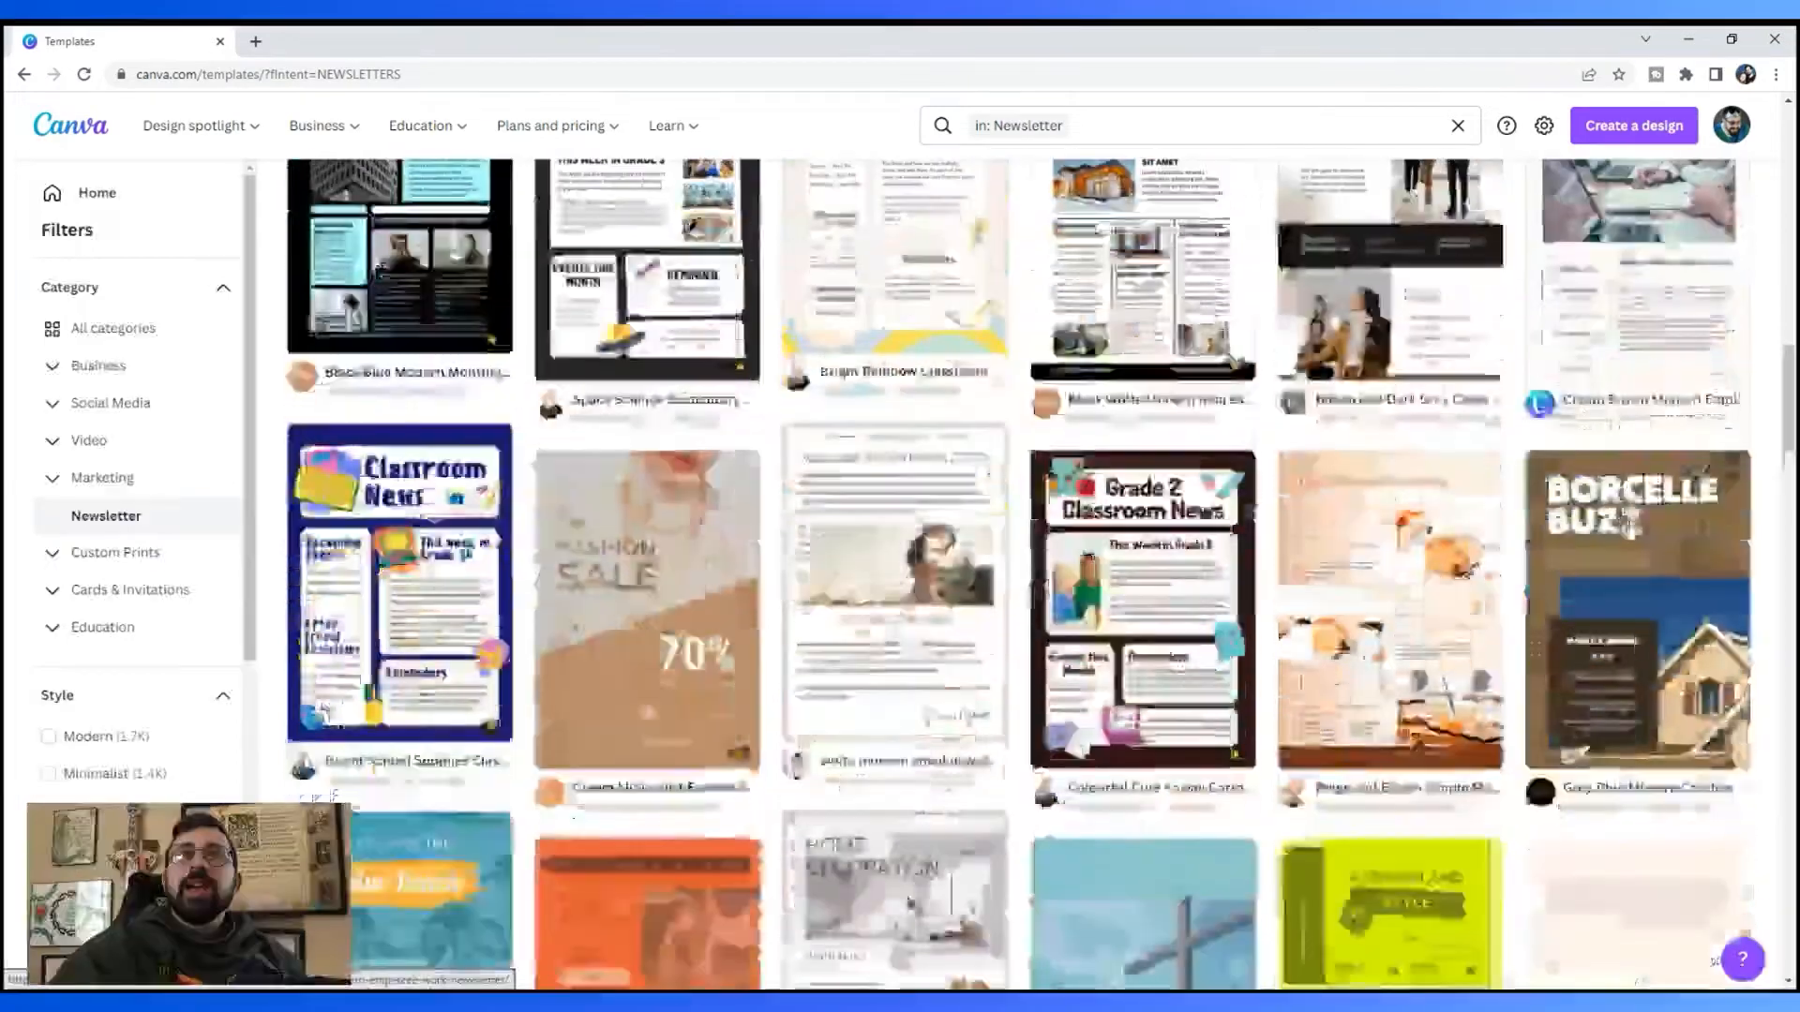
{"action": "scroll", "coordinate": [1146, 569], "scroll_direction": "down", "scroll_amount": 3}
{"action": "scroll", "coordinate": [1146, 569], "scroll_direction": "down", "scroll_amount": 3}
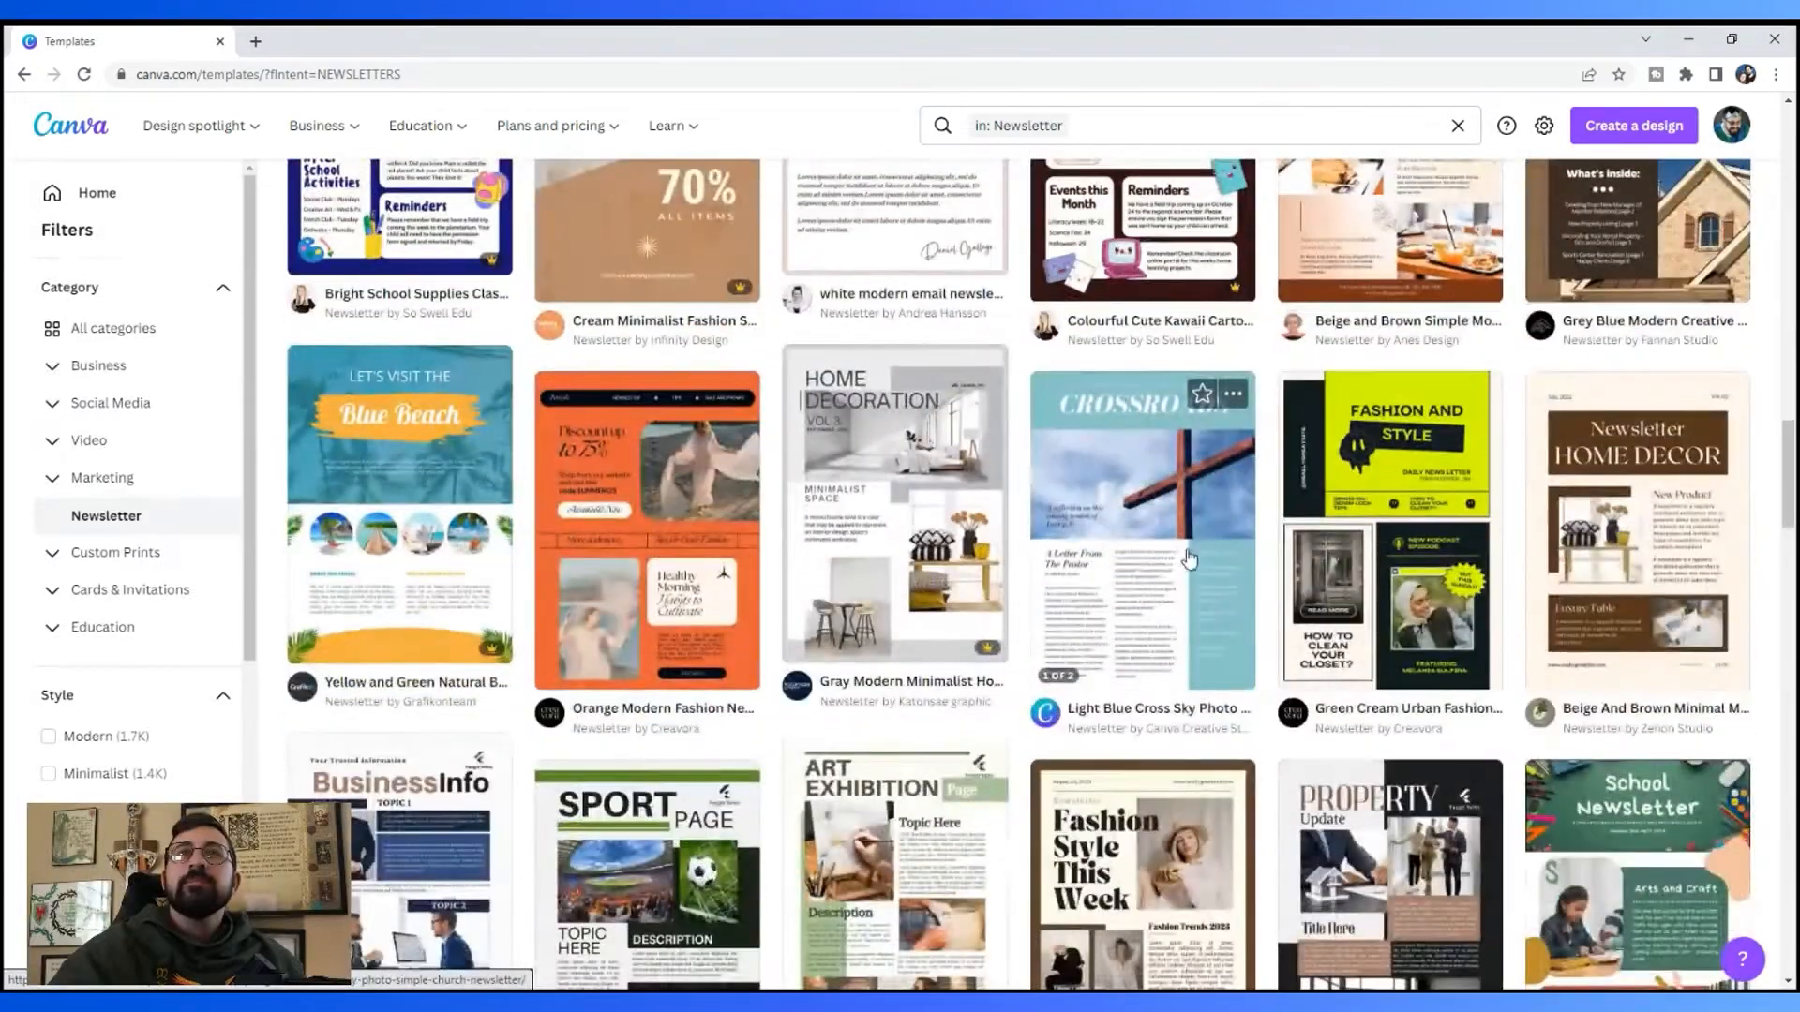
{"action": "scroll", "coordinate": [801, 597], "scroll_direction": "down", "scroll_amount": 2}
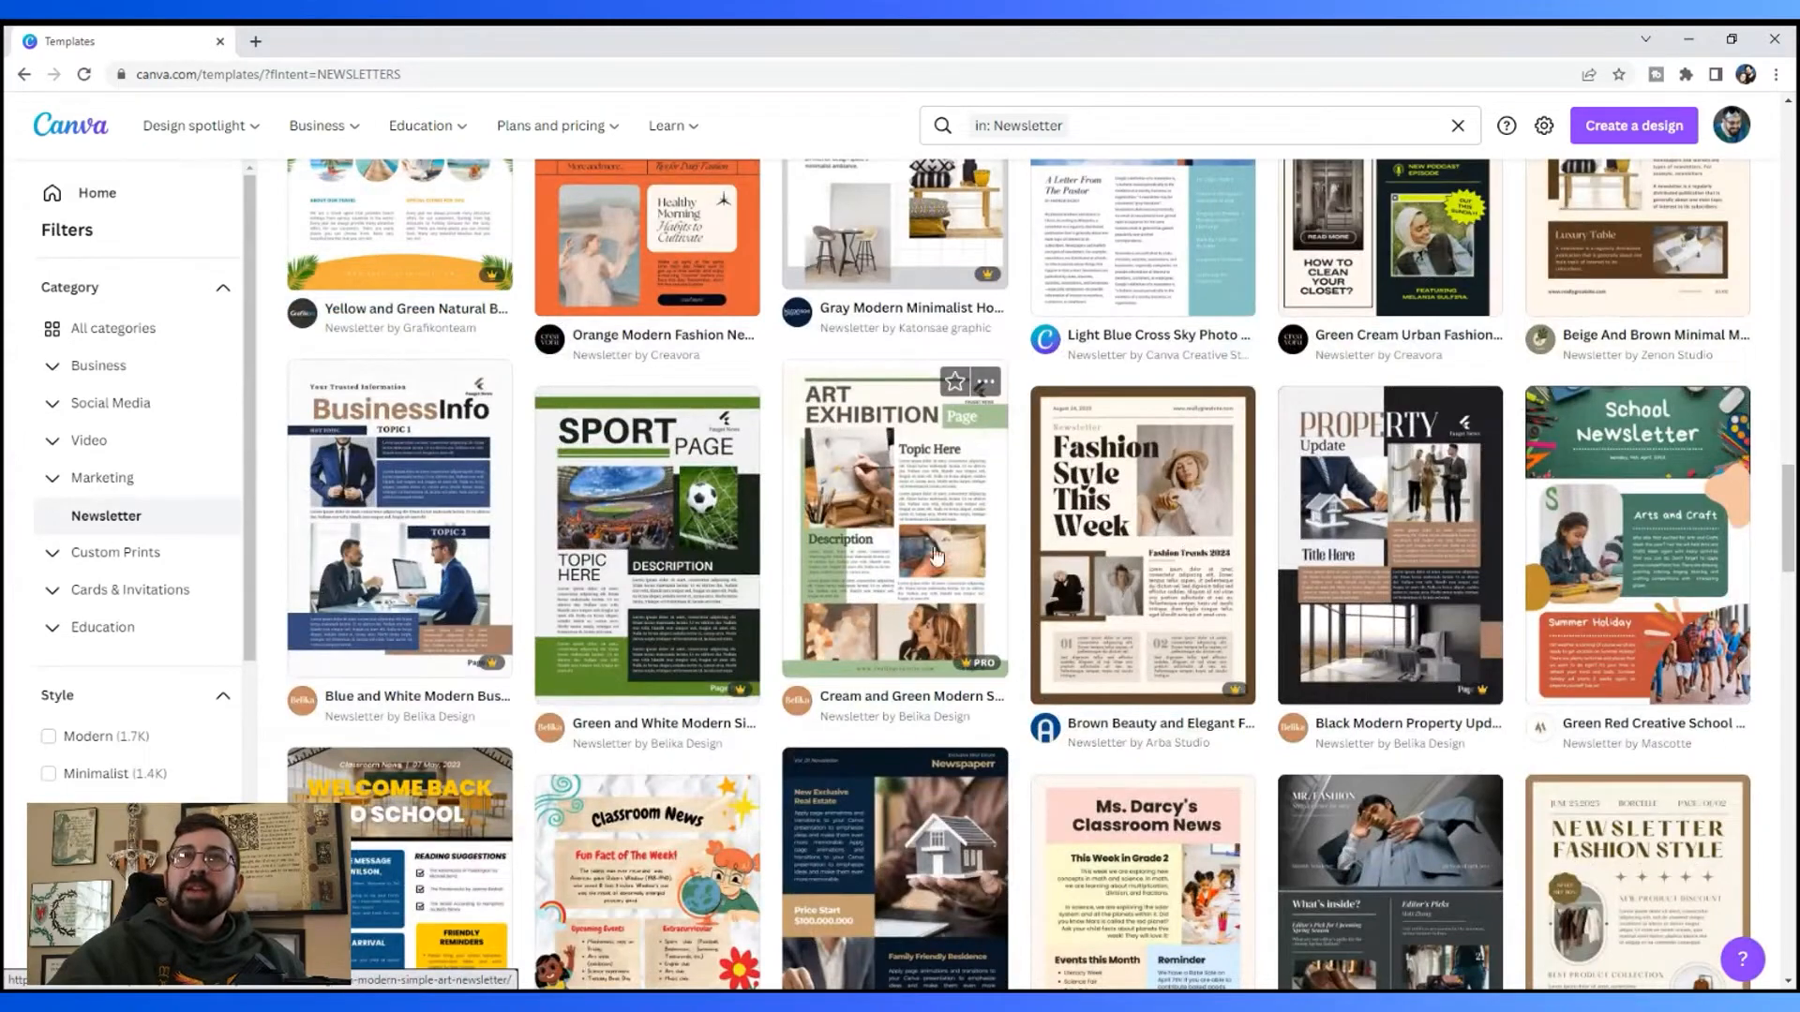
{"action": "scroll", "coordinate": [1153, 572], "scroll_direction": "down", "scroll_amount": 3}
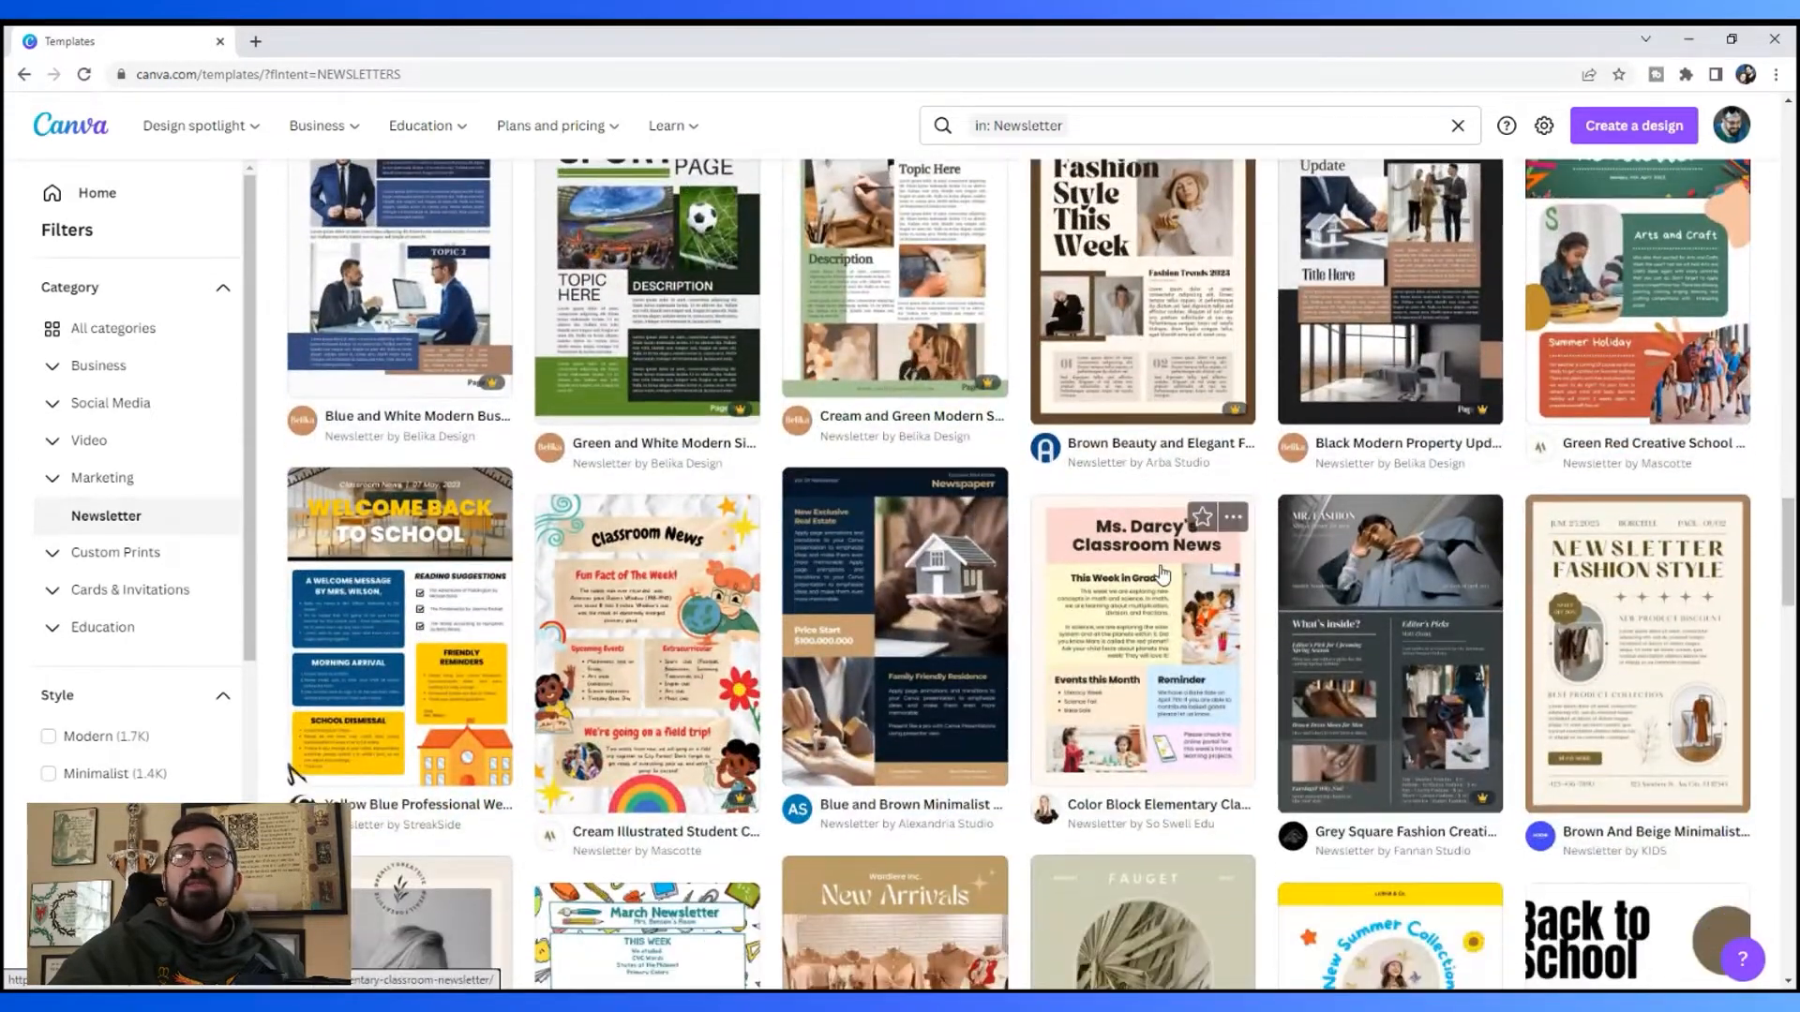
{"action": "scroll", "coordinate": [1163, 574], "scroll_direction": "down", "scroll_amount": 6}
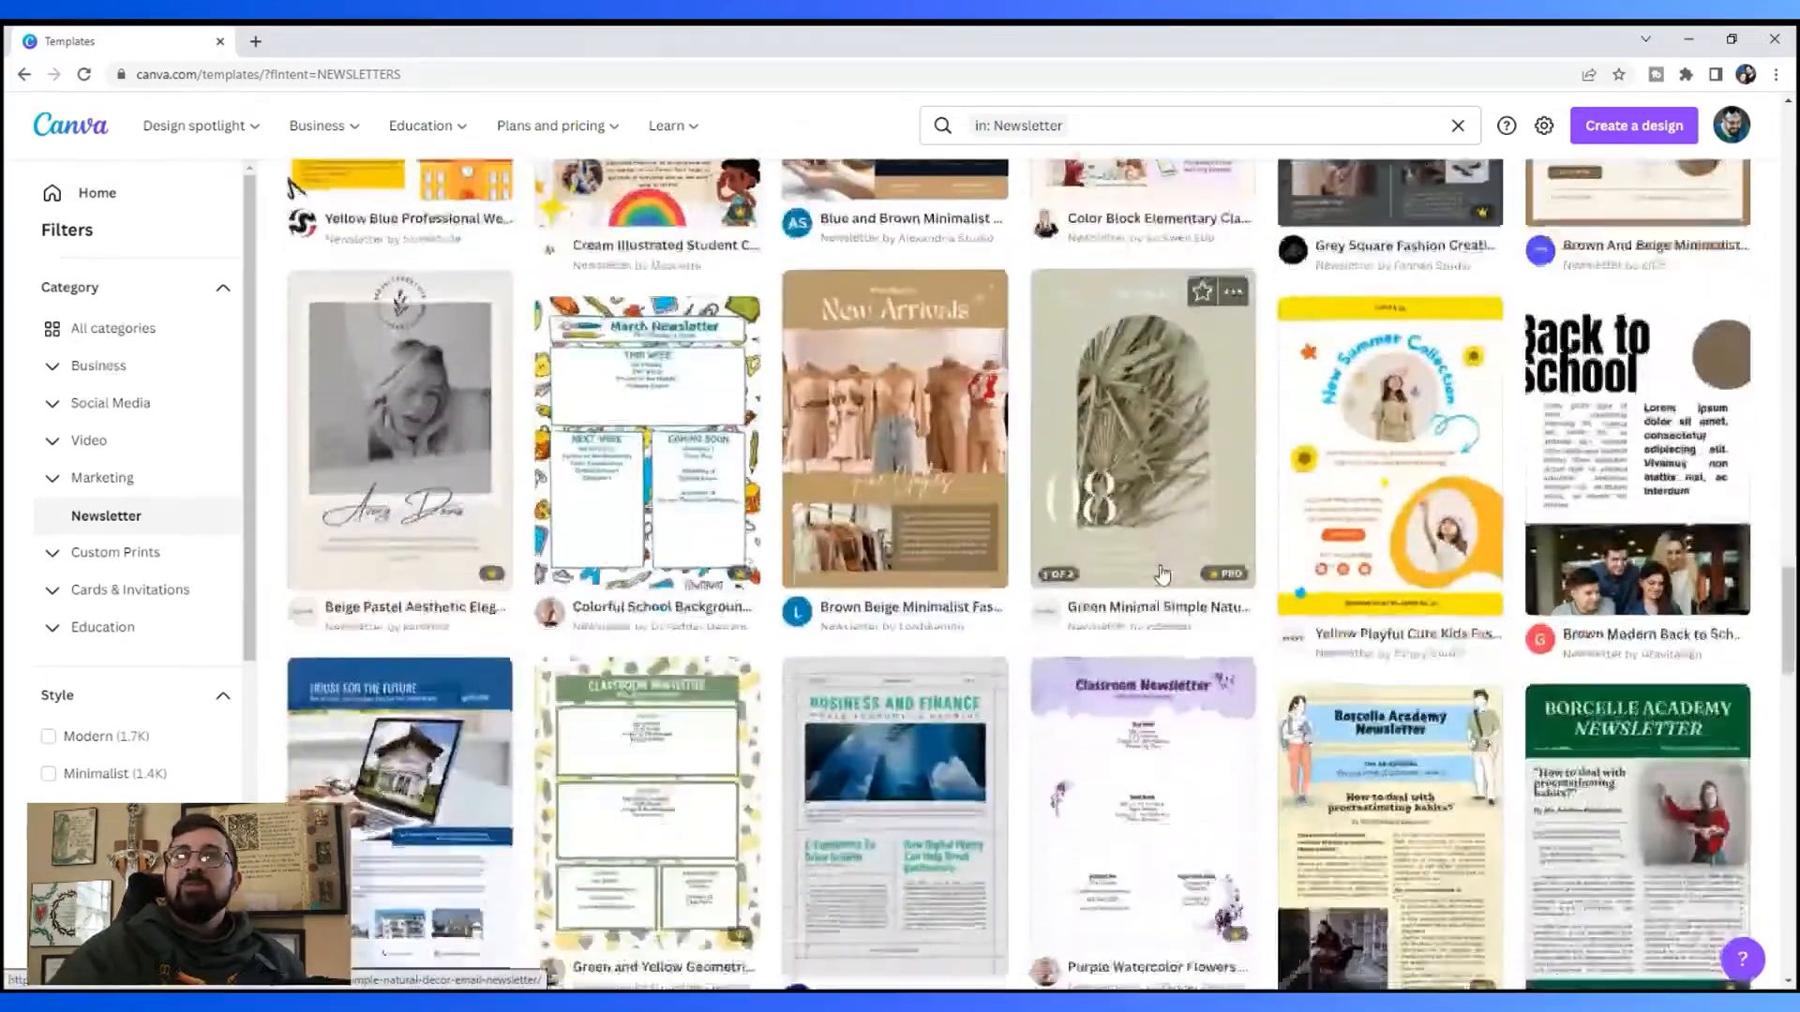
{"action": "scroll", "coordinate": [1162, 574], "scroll_direction": "down", "scroll_amount": 4}
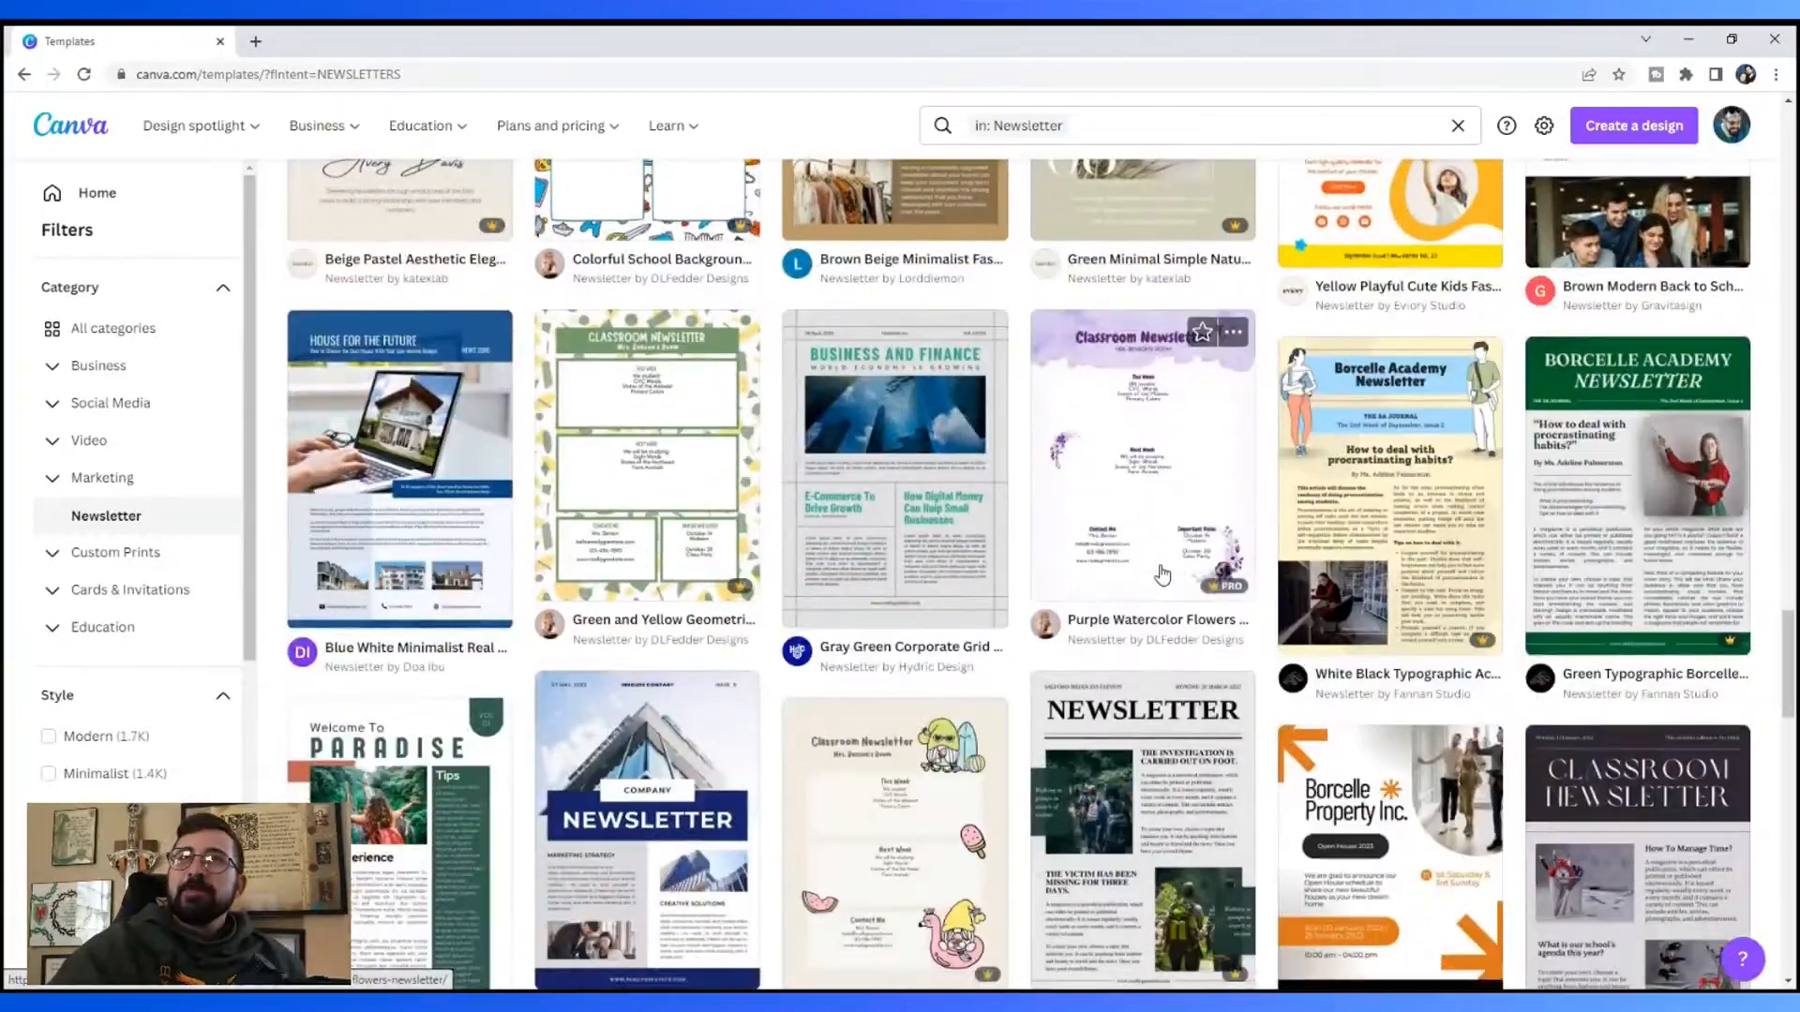
Step: Open the Green Typographic Borcelle Academy Newsletter template for customizing
{"action": "left_click", "coordinate": [1702, 624]}
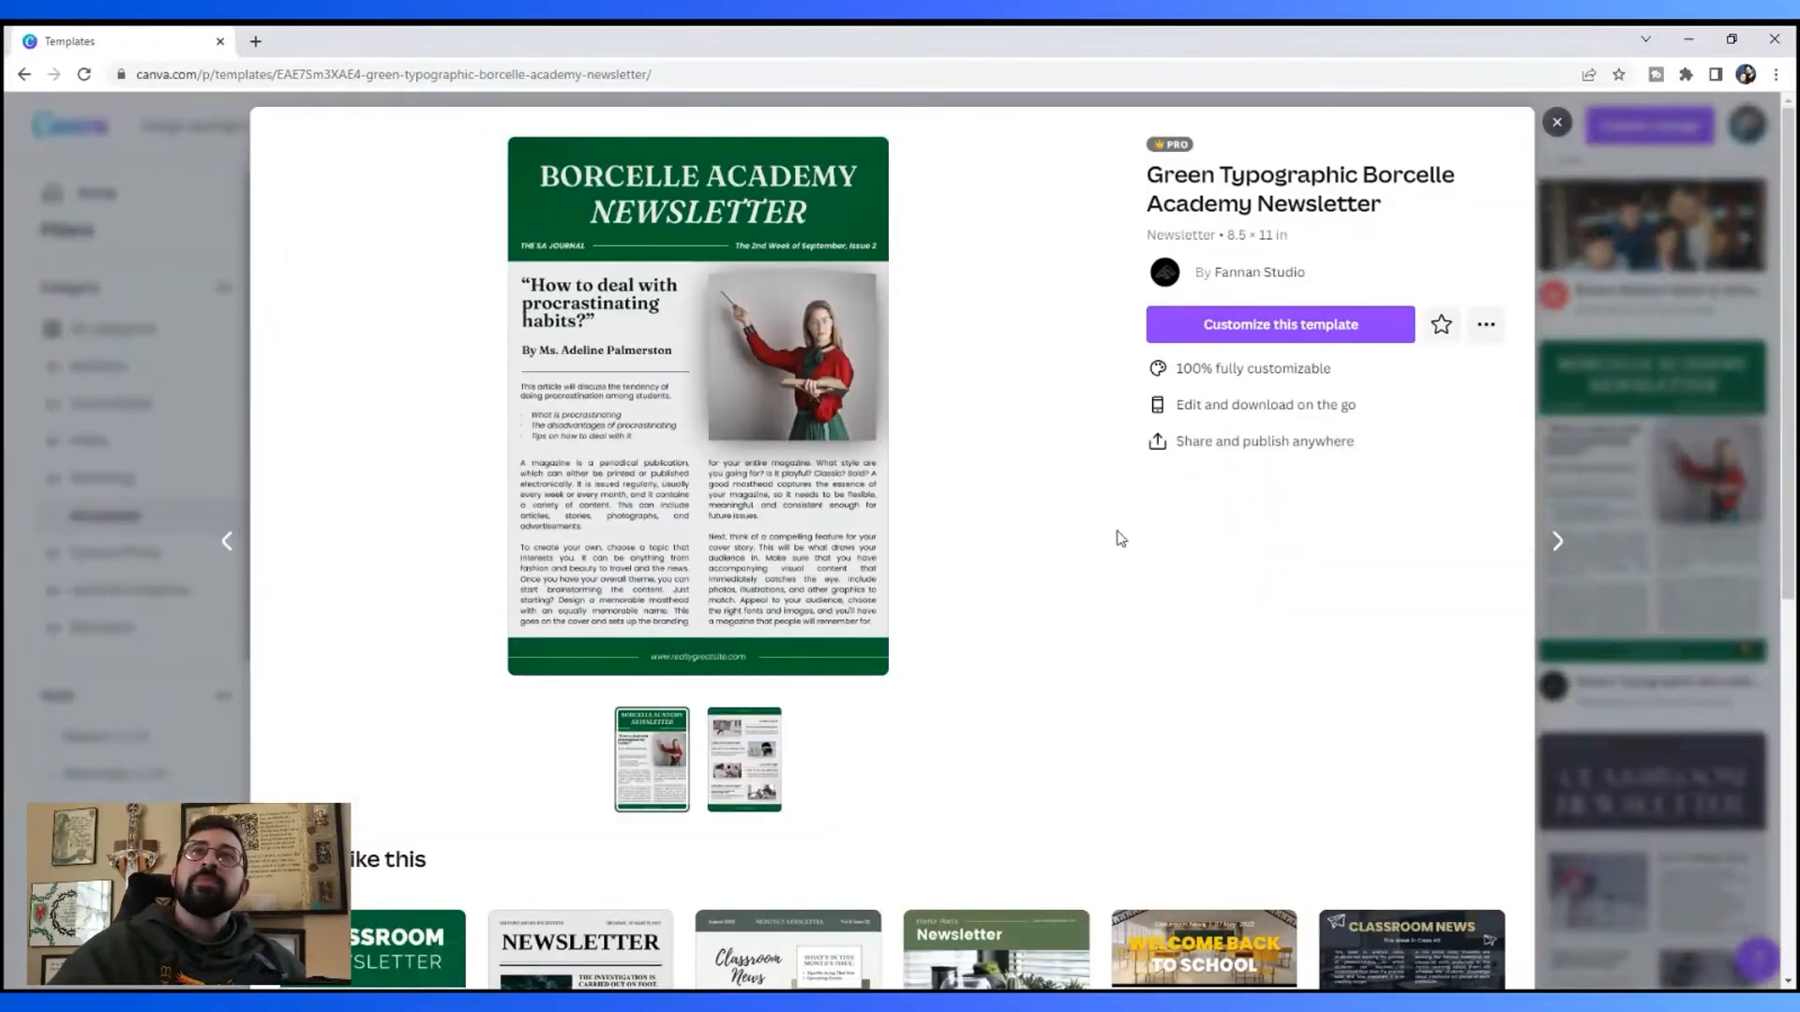
{"action": "left_click", "coordinate": [1401, 324]}
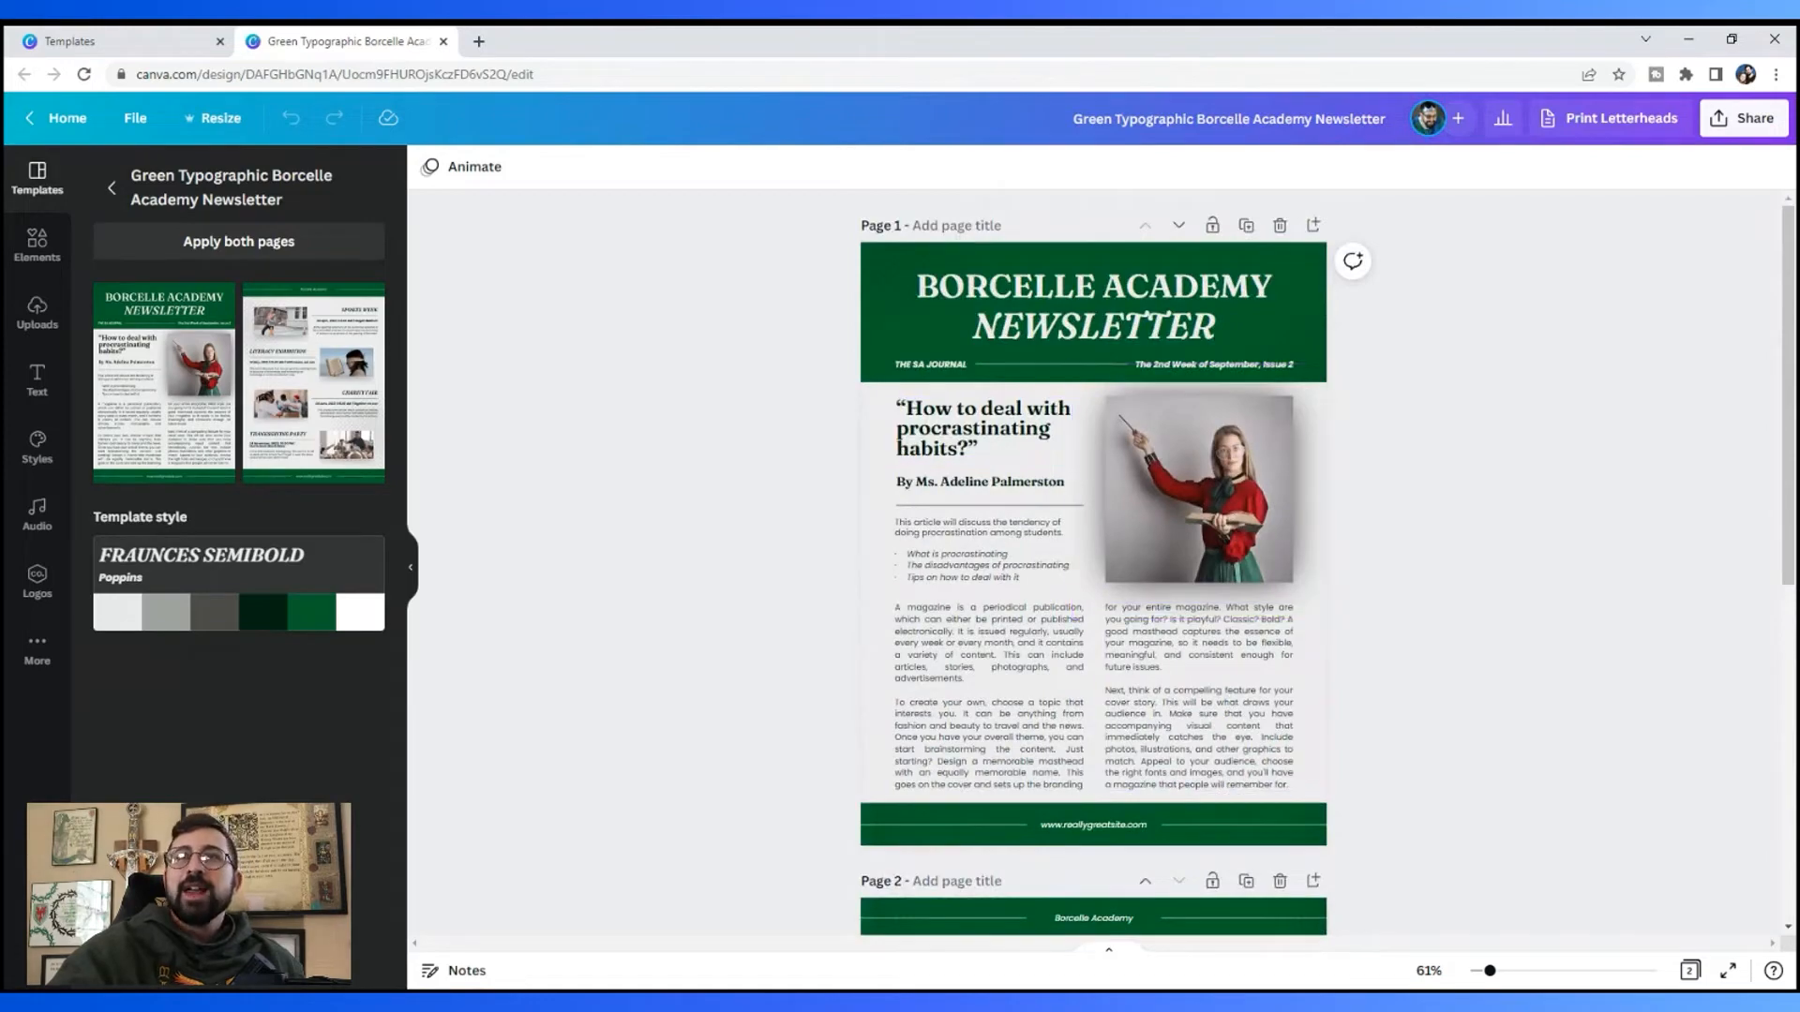
Step: Replace the "BORCELLE ACADEMY" headline on page 1 with "A&S TEMP"
{"action": "left_click_drag", "start_coordinate": [1490, 977], "coordinate": [1516, 973]}
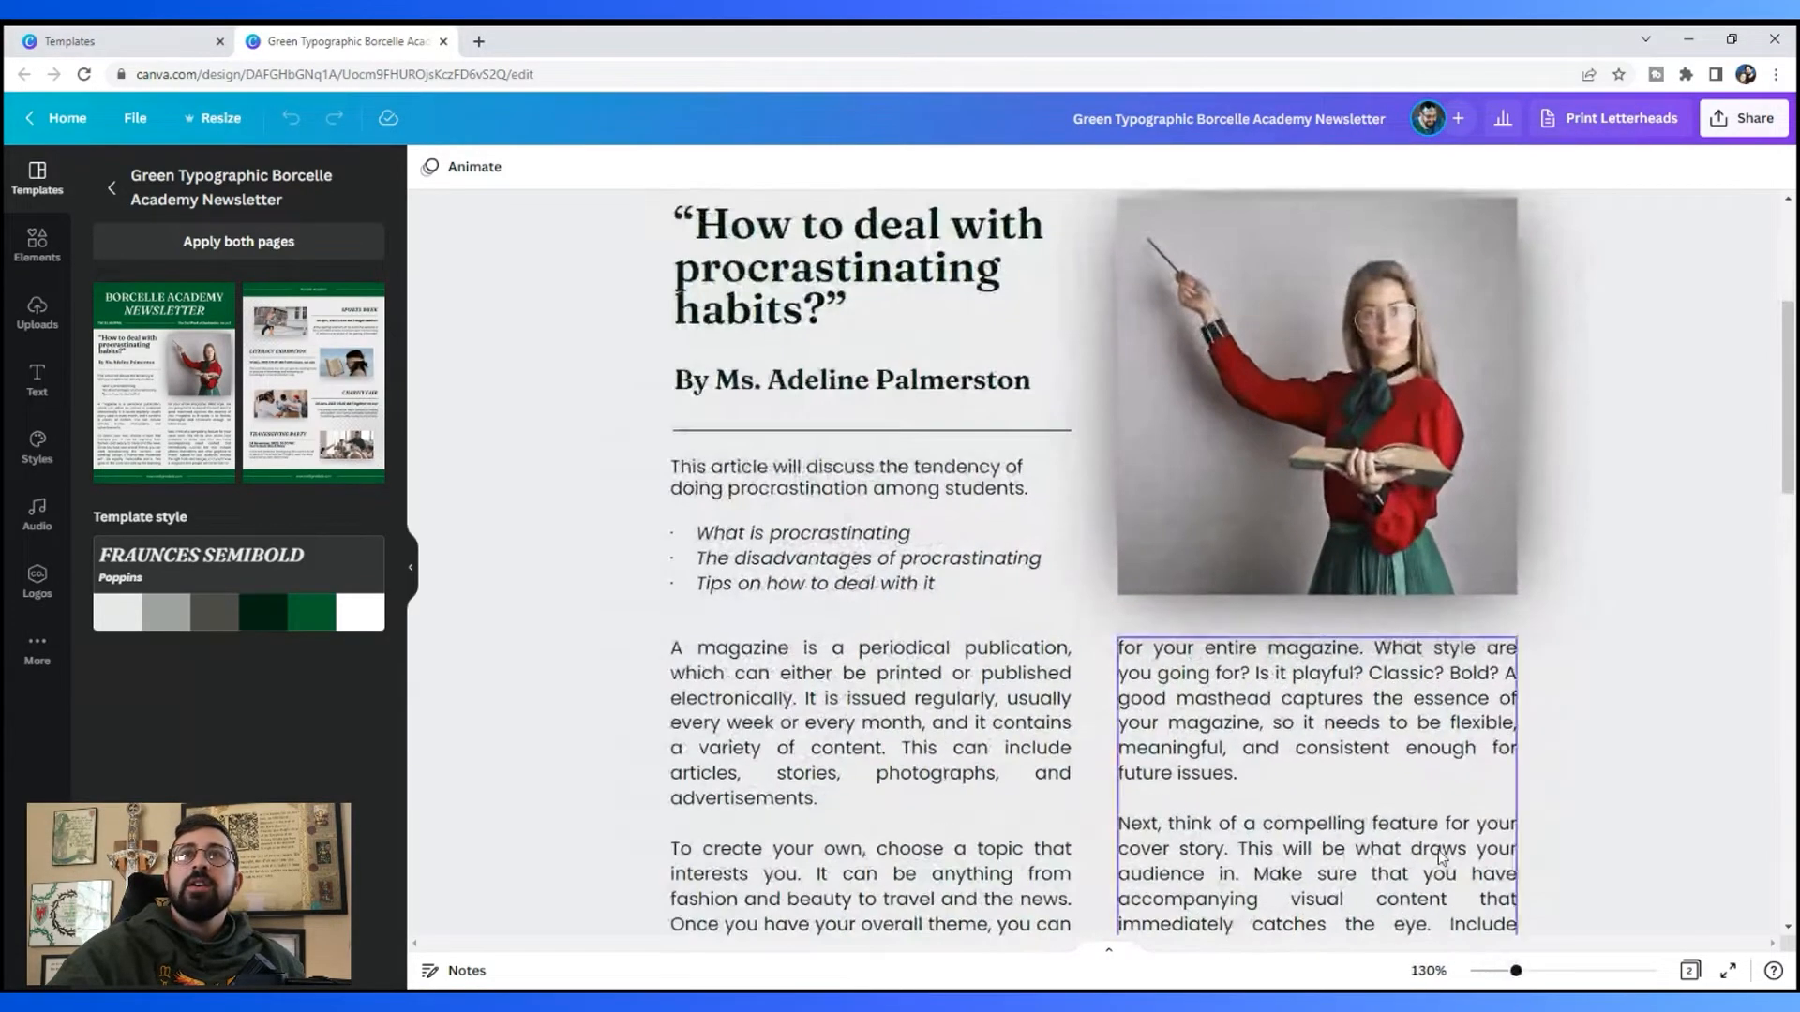
{"action": "left_click", "coordinate": [1104, 323]}
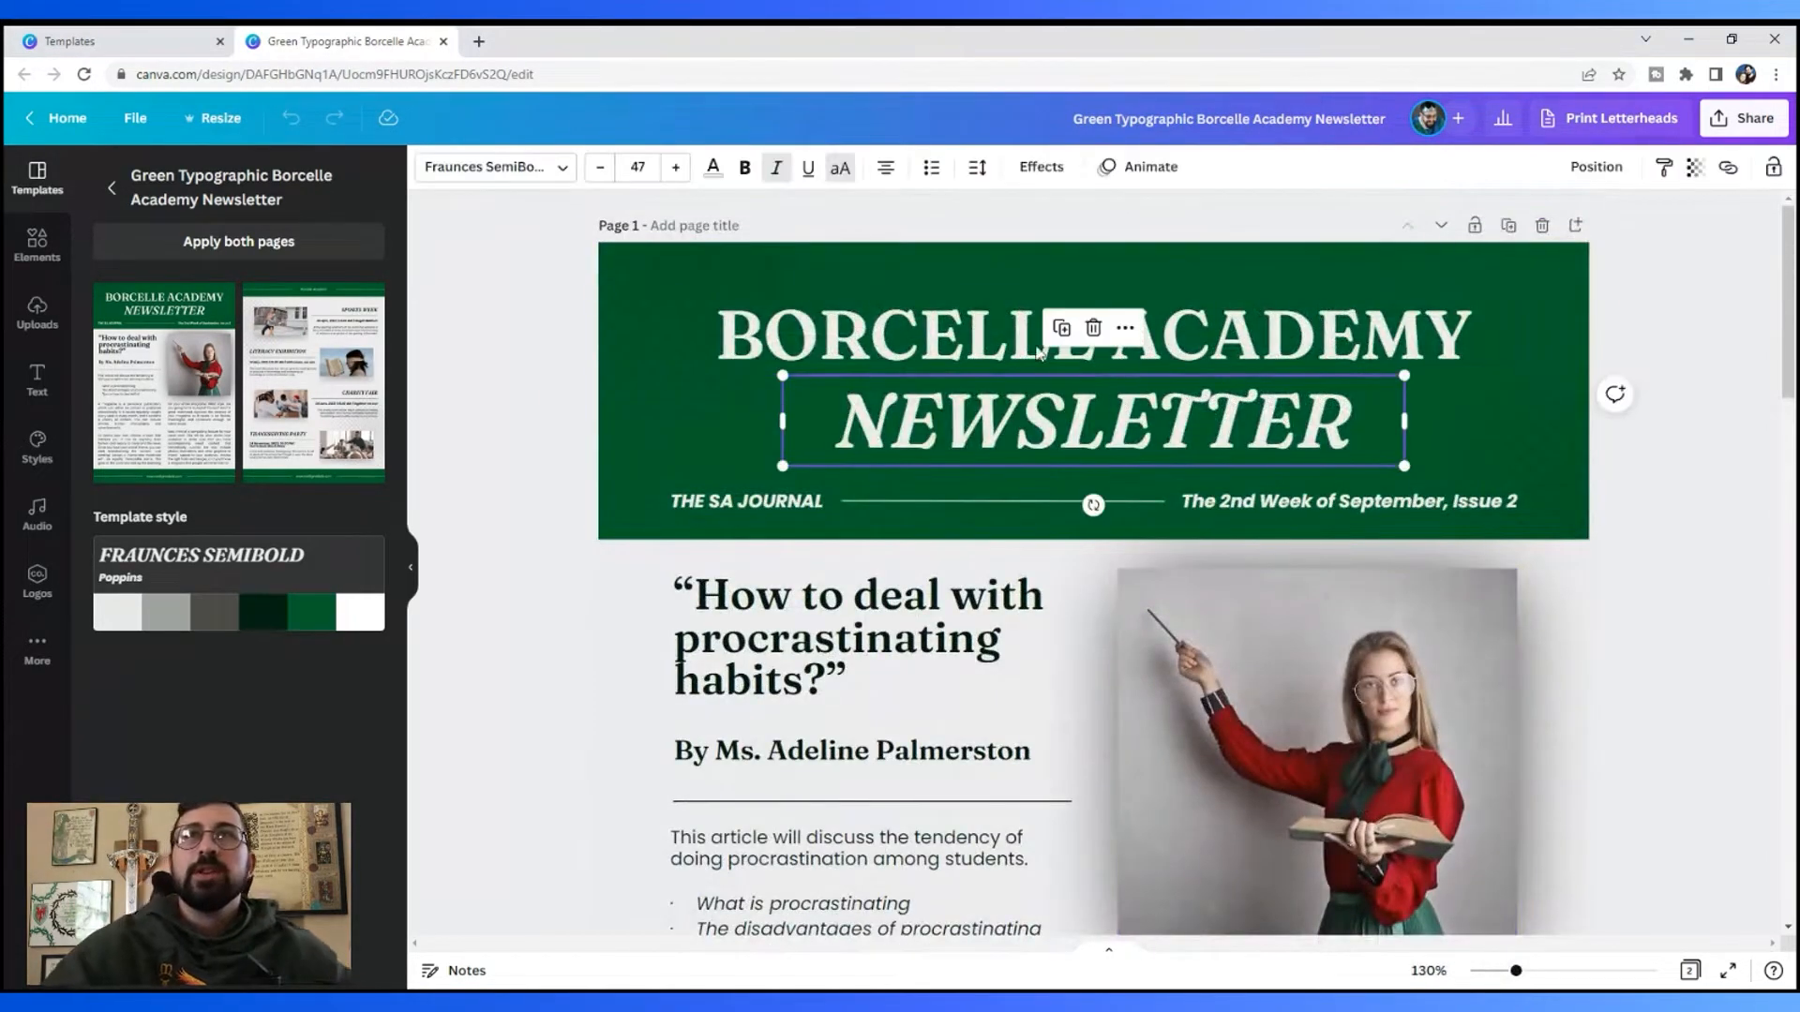
{"action": "double_click", "coordinate": [975, 347]}
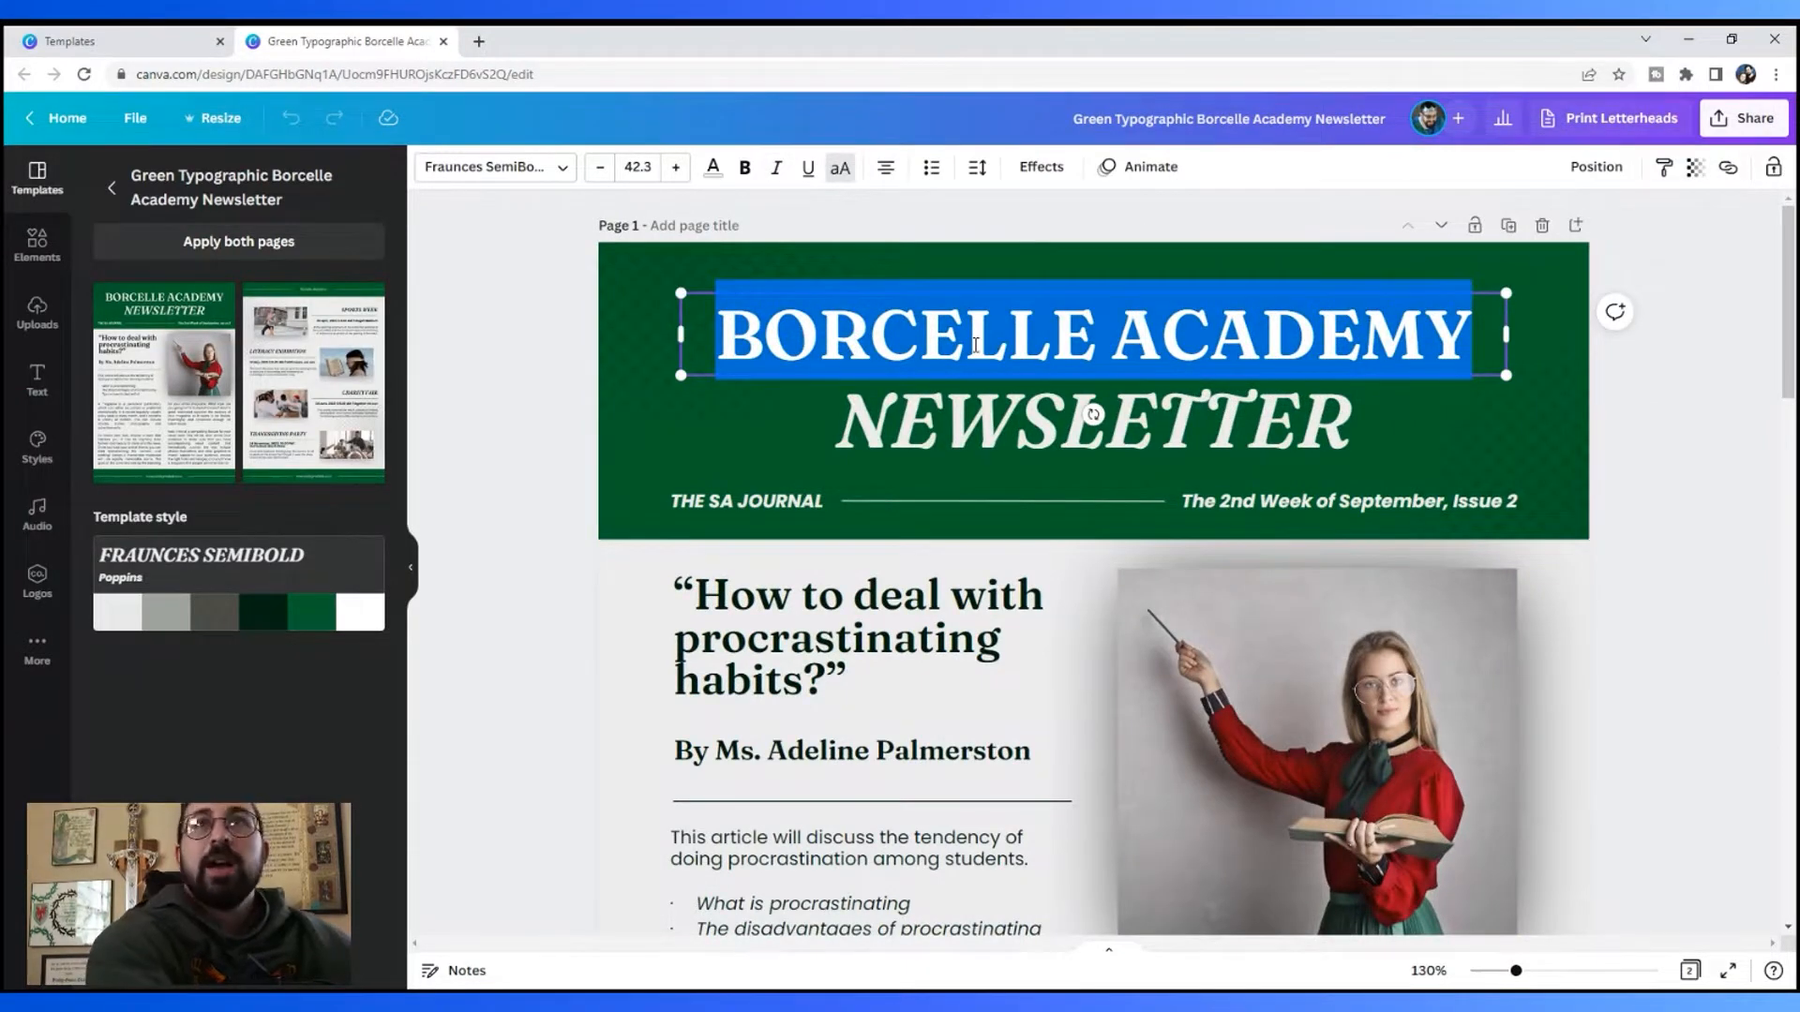
{"action": "type", "text": "A&S TEMP"}
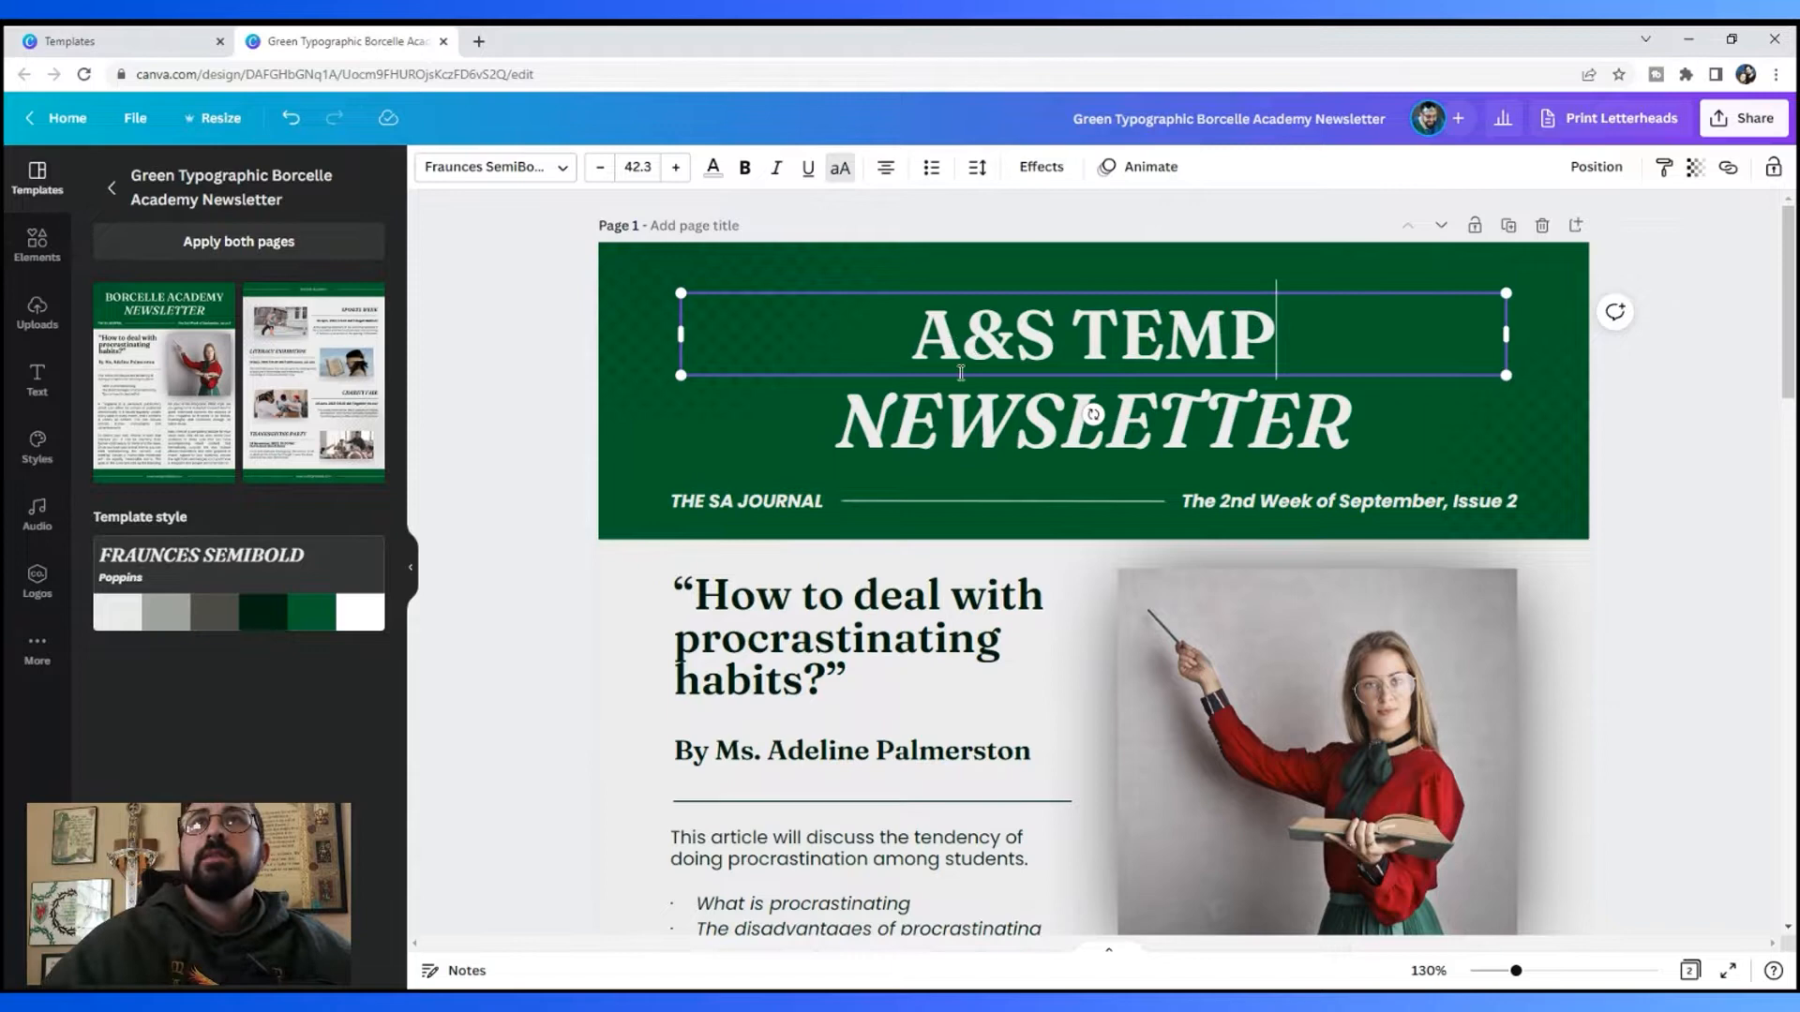
Step: Replace the "NEWSLETTER" line beneath the headline with "TITLE OF TOURNAMENT"
{"action": "left_click", "coordinate": [966, 427]}
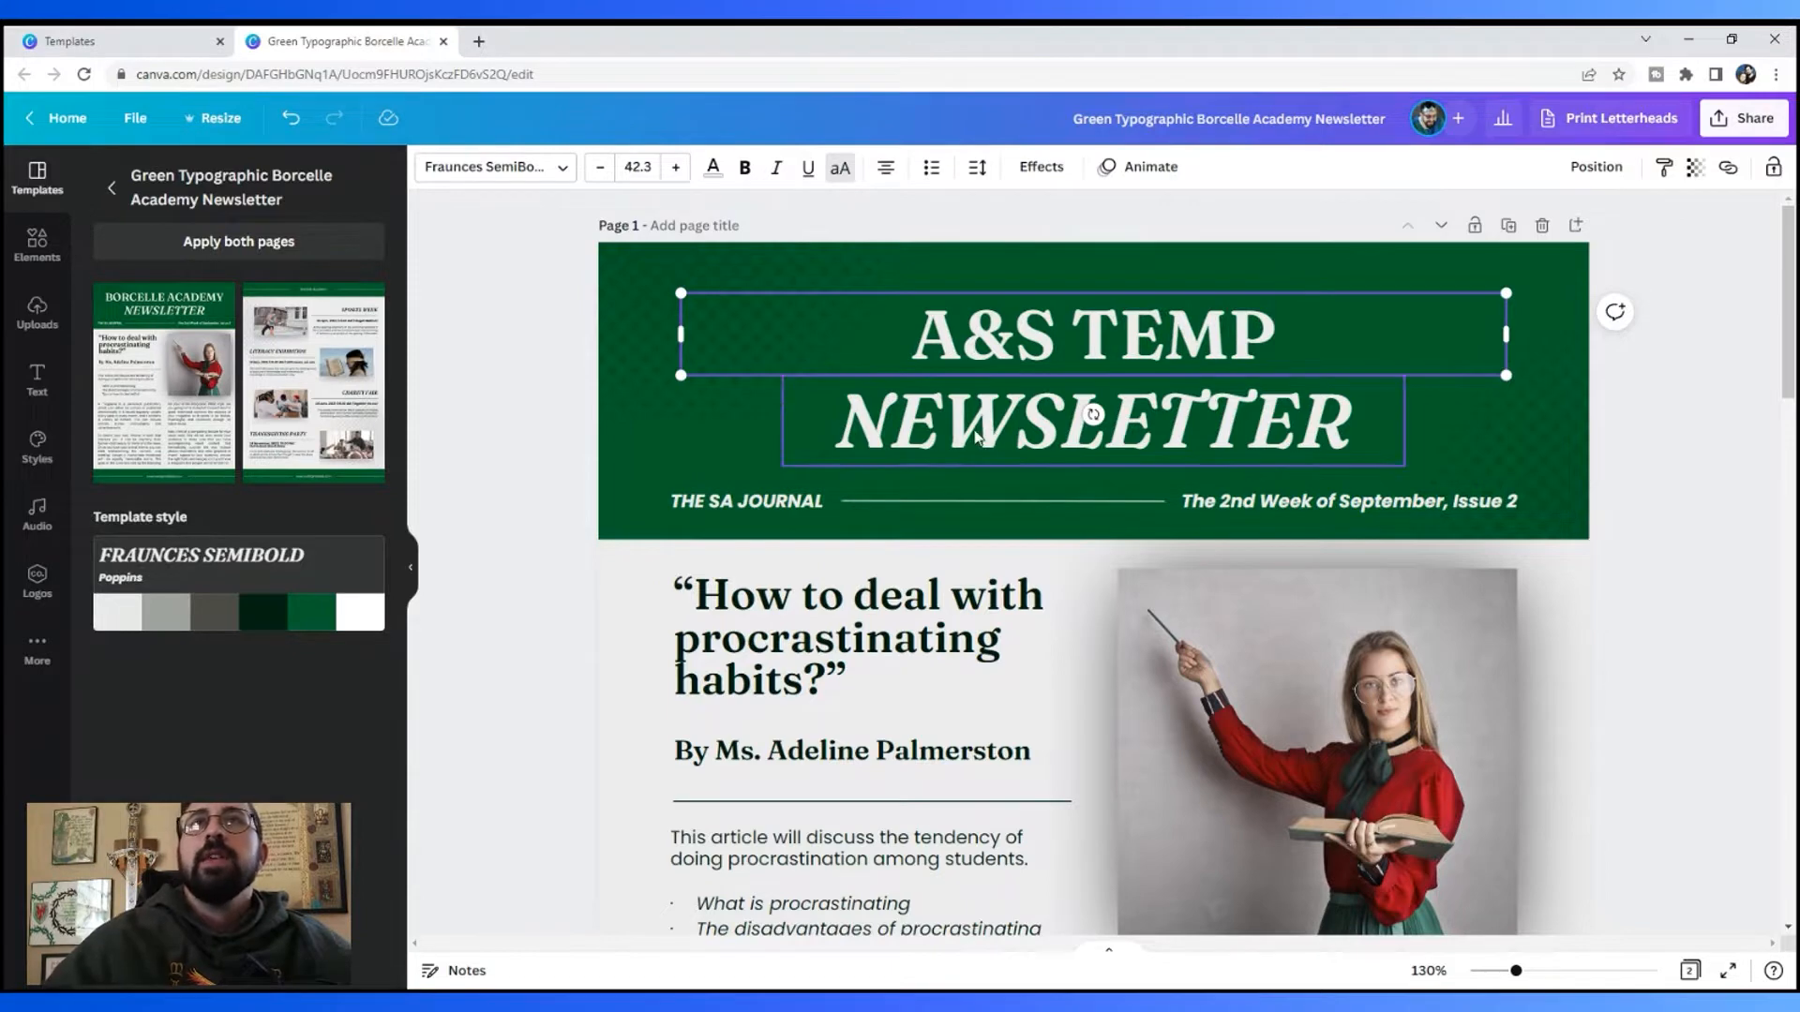
{"action": "double_click", "coordinate": [966, 434]}
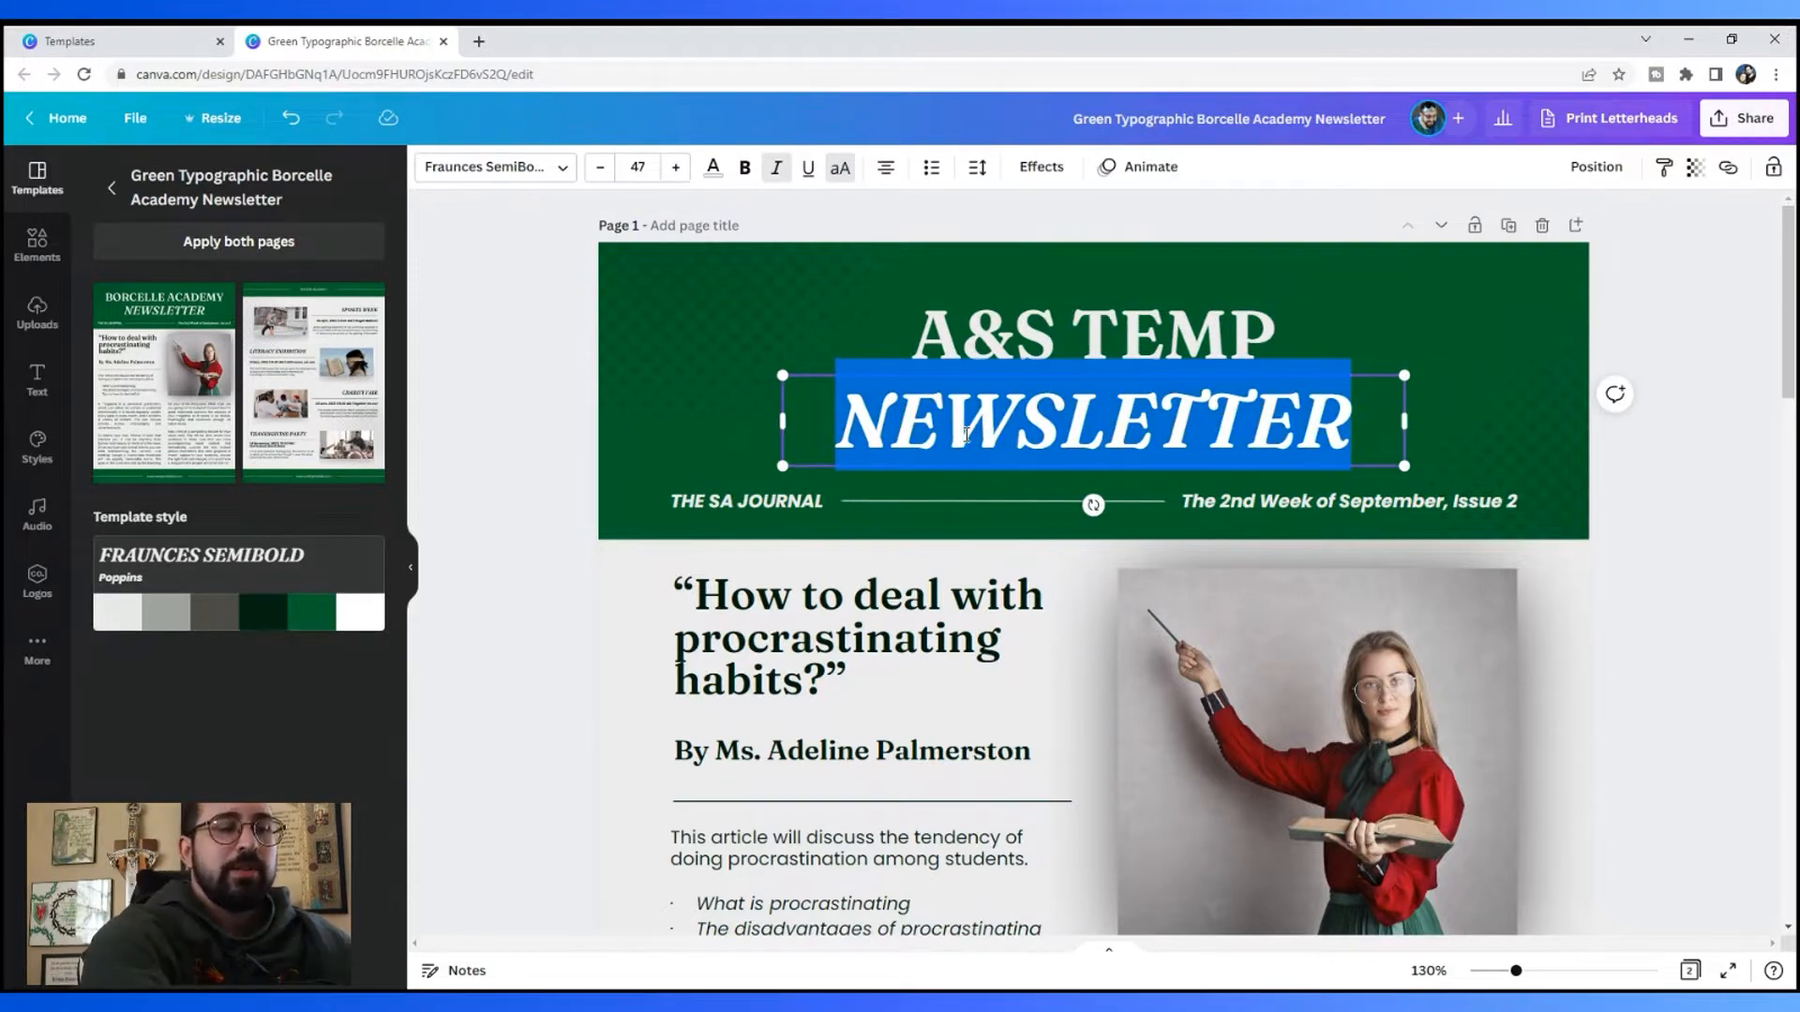
{"action": "type", "text": "TITLE OF TOURNAMEN"}
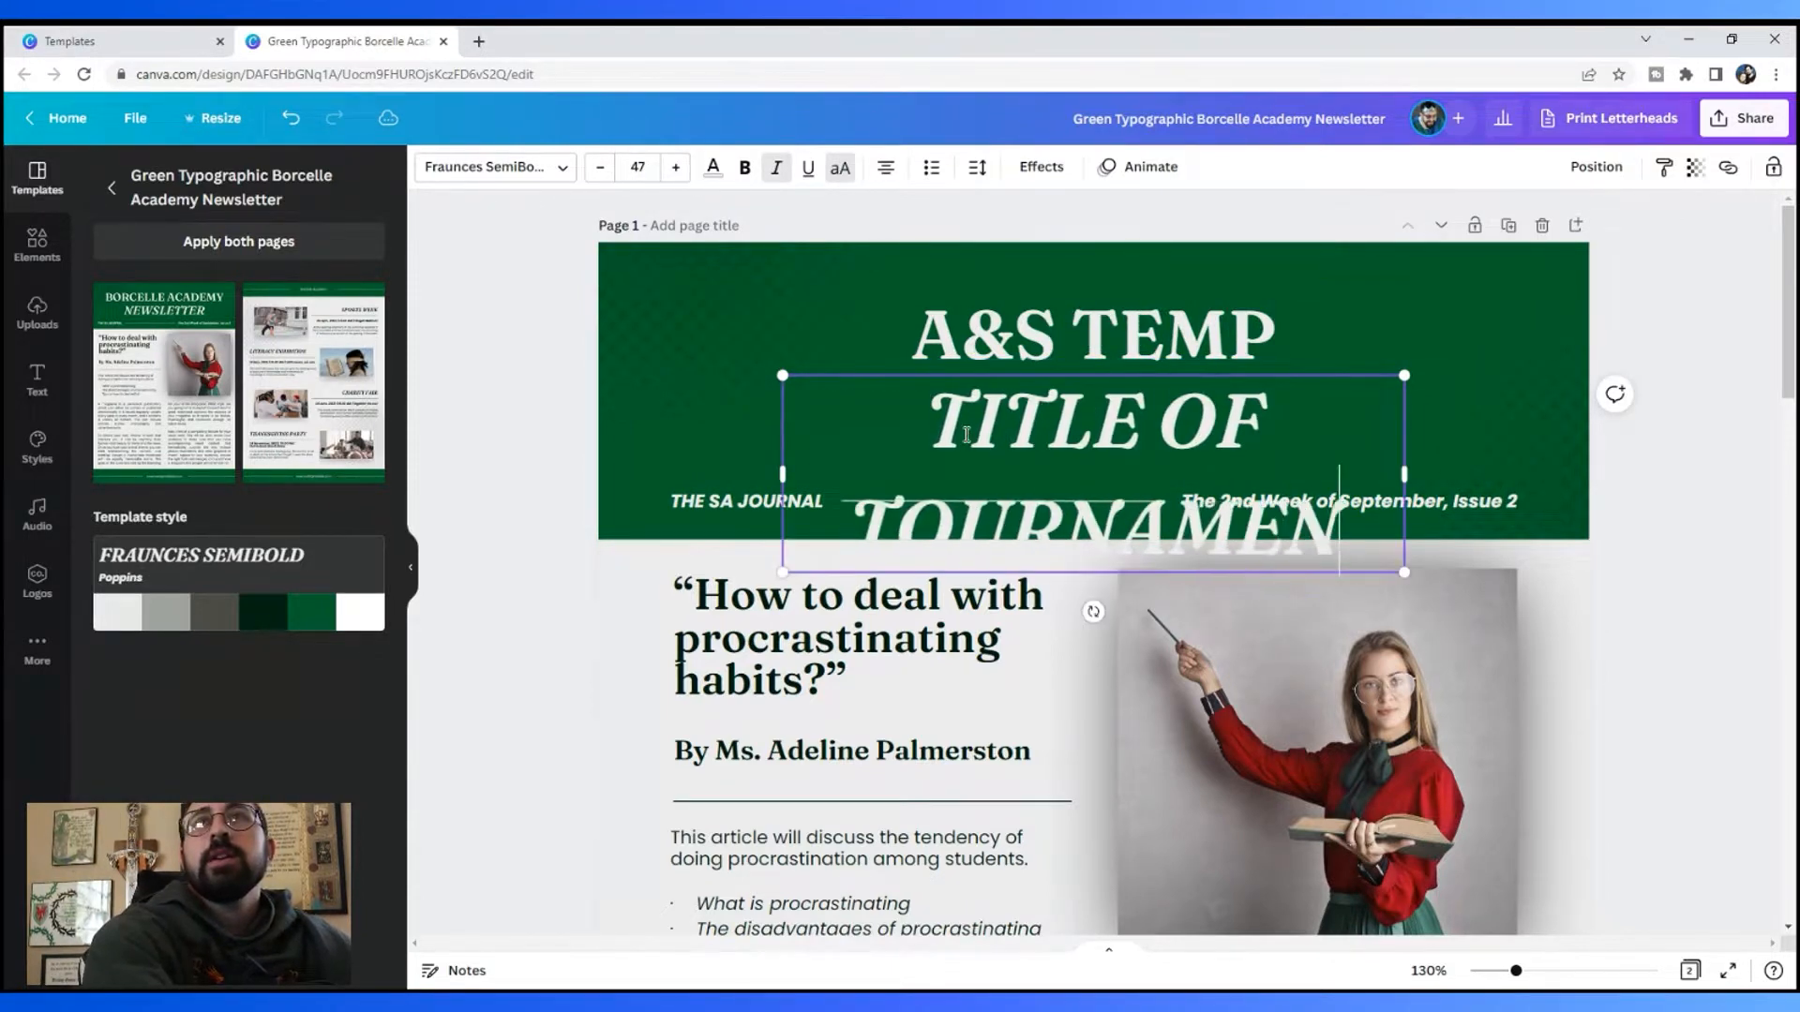
{"action": "type", "text": "T"}
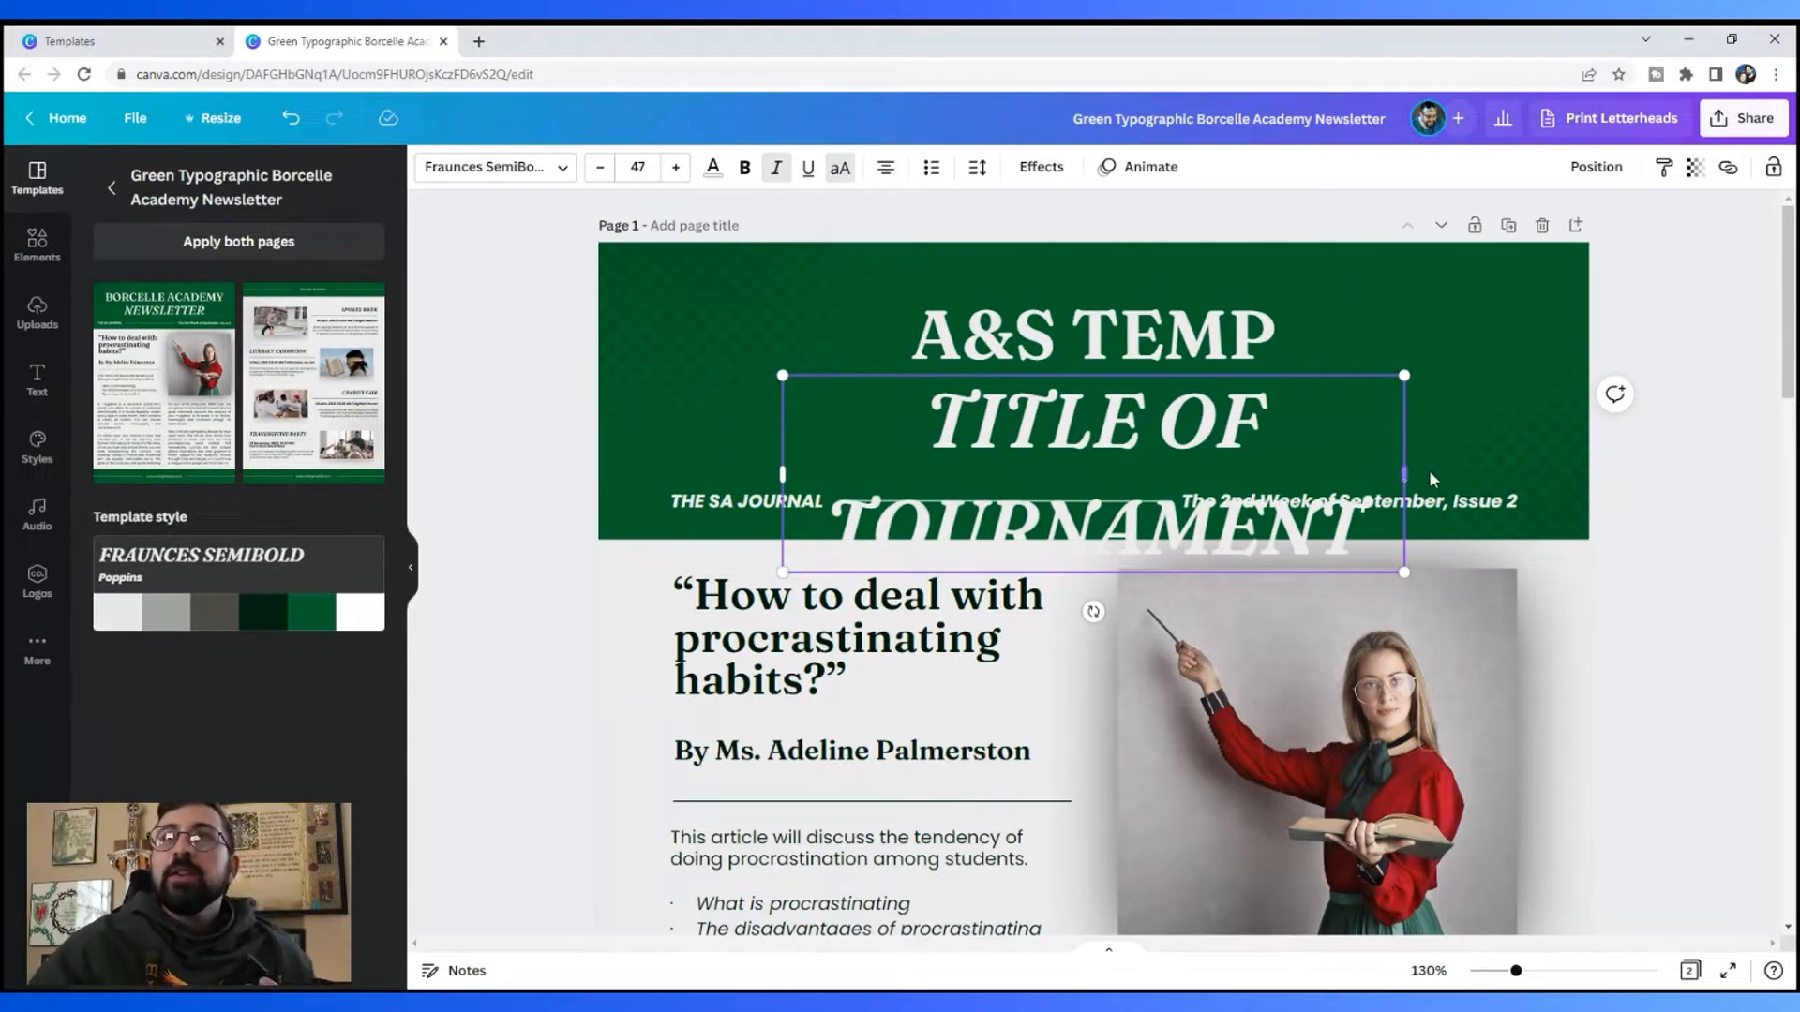
Step: Widen the "TITLE OF TOURNAMENT" text box to fit one line and center it within the green header
{"action": "left_click_drag", "start_coordinate": [1407, 477], "coordinate": [1715, 422]}
{"action": "left_click", "coordinate": [1436, 329]}
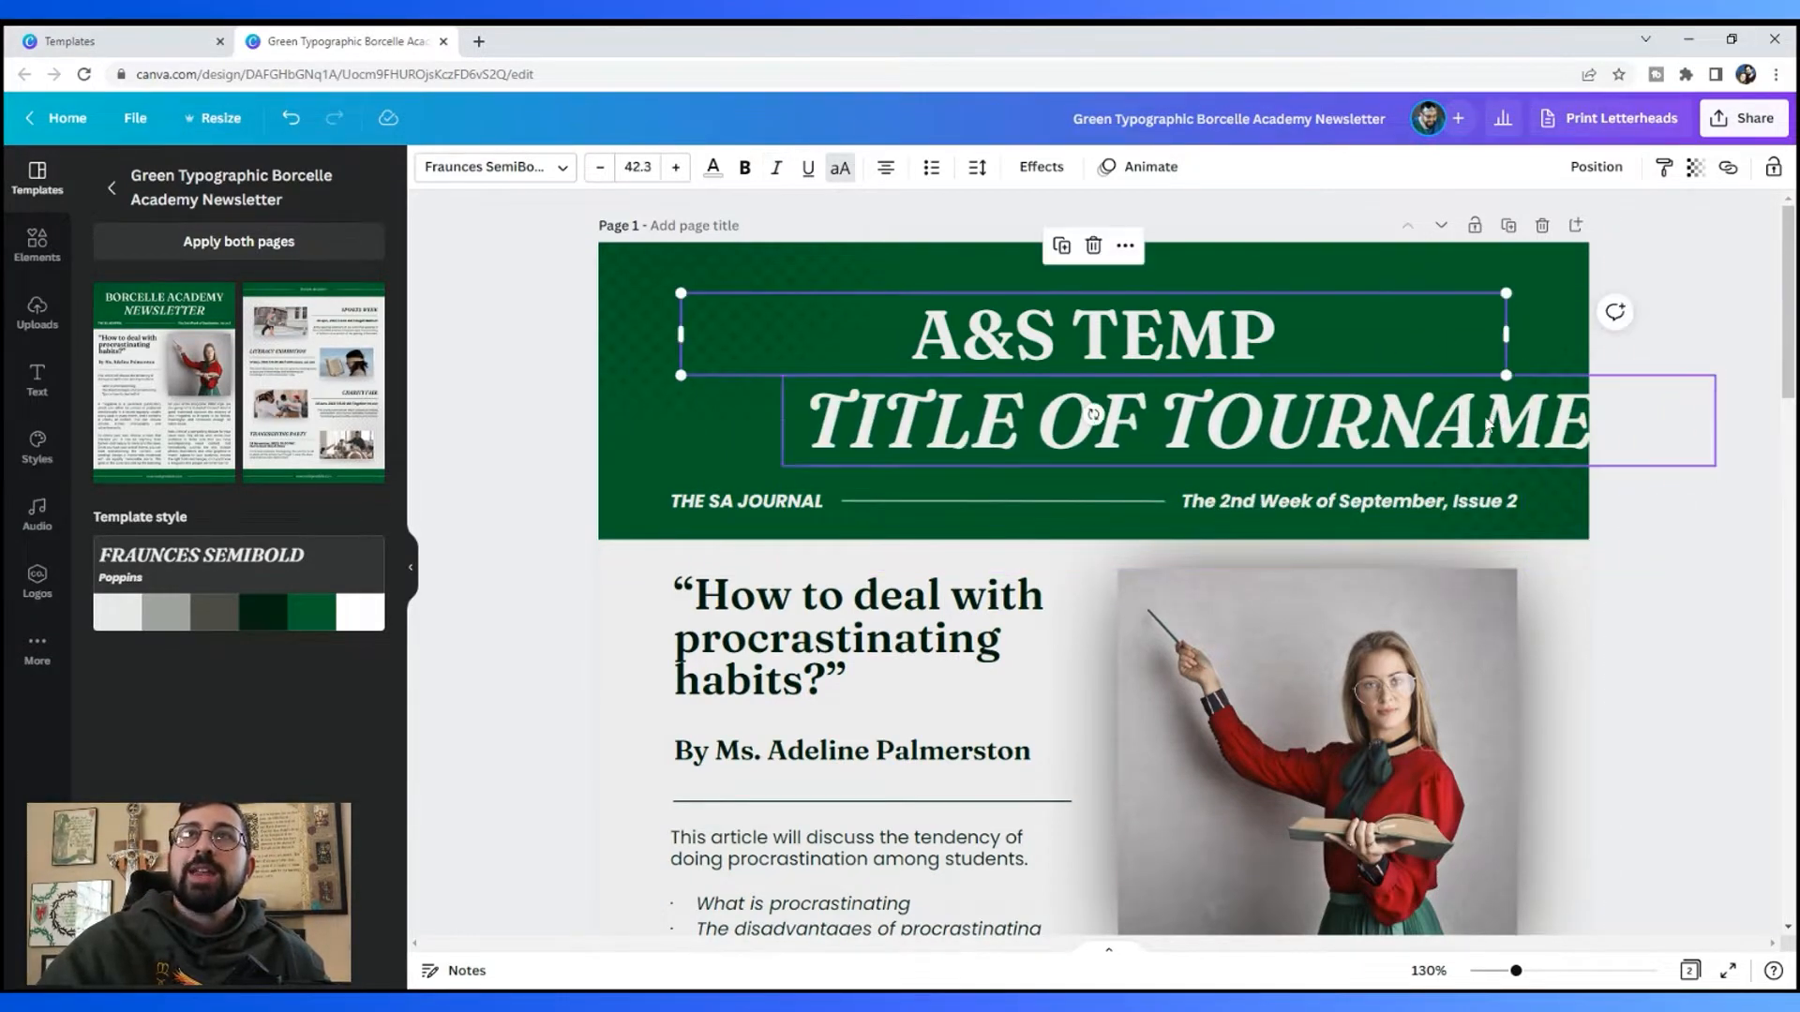
{"action": "left_click_drag", "start_coordinate": [1474, 413], "coordinate": [1327, 407]}
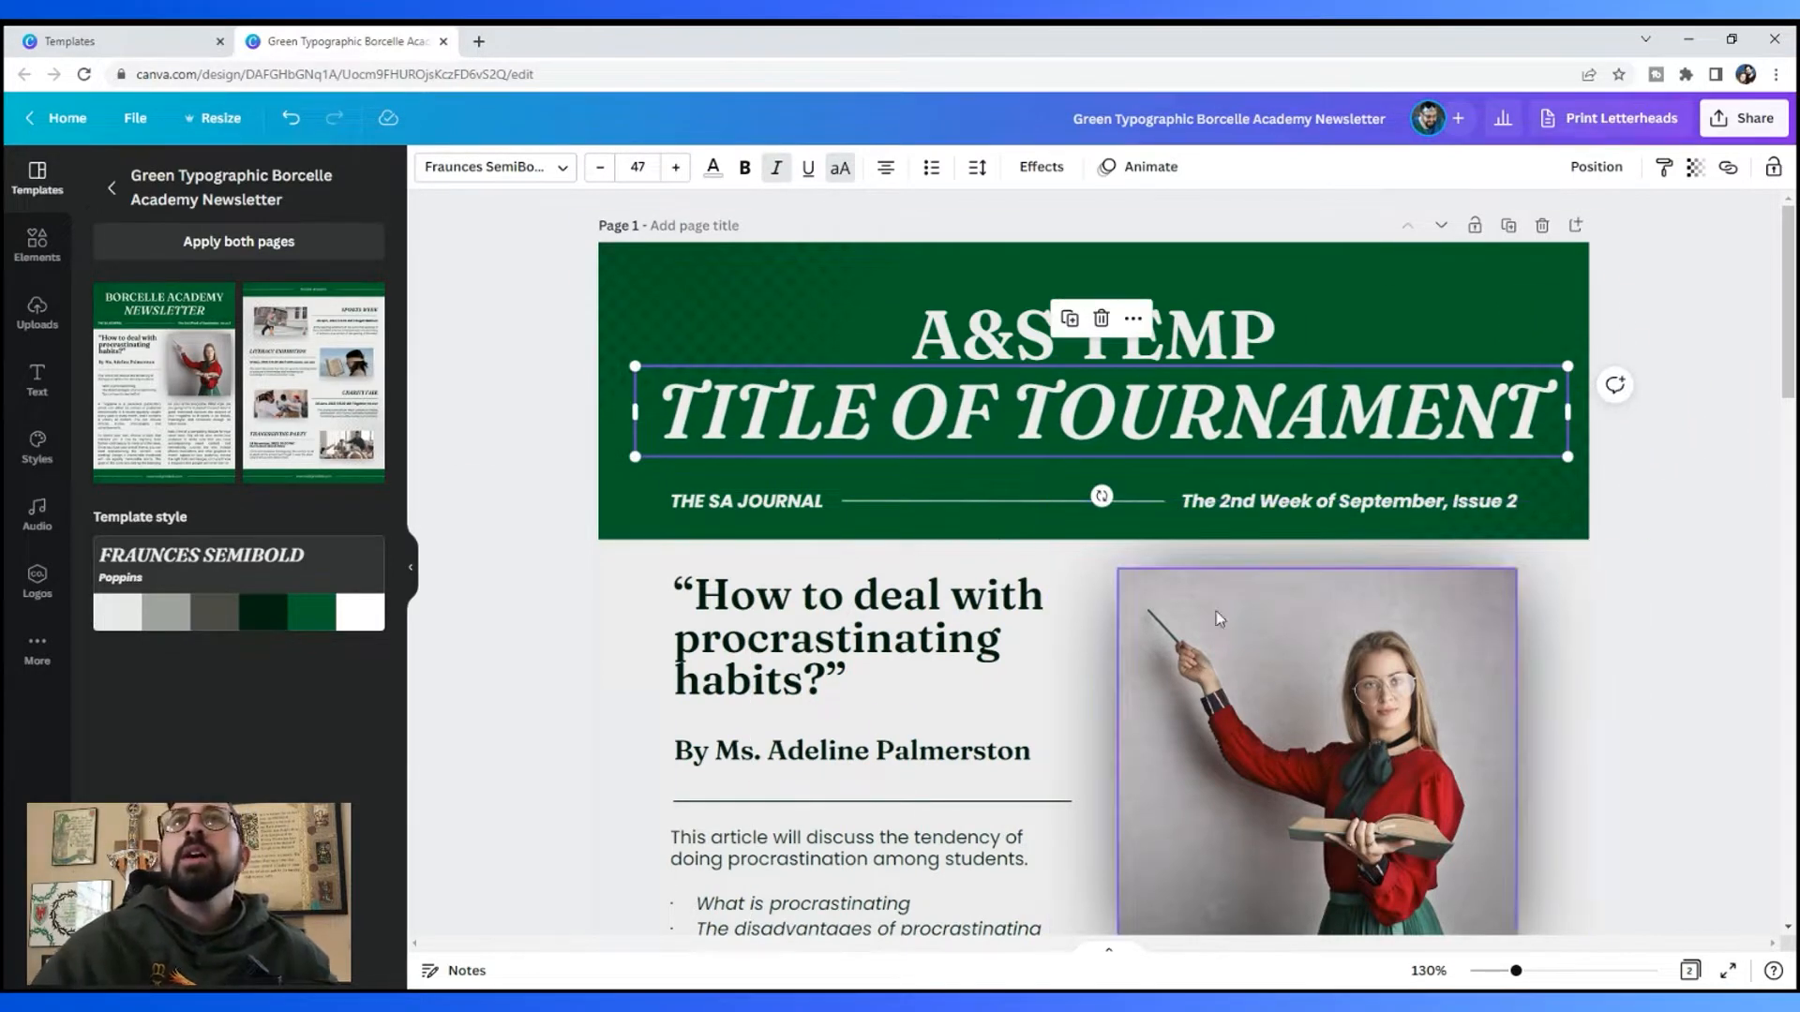
Step: Replace the "THE SA JOURNAL" text in the green header with the author's name
{"action": "left_click", "coordinate": [772, 497]}
{"action": "left_click", "coordinate": [773, 498]}
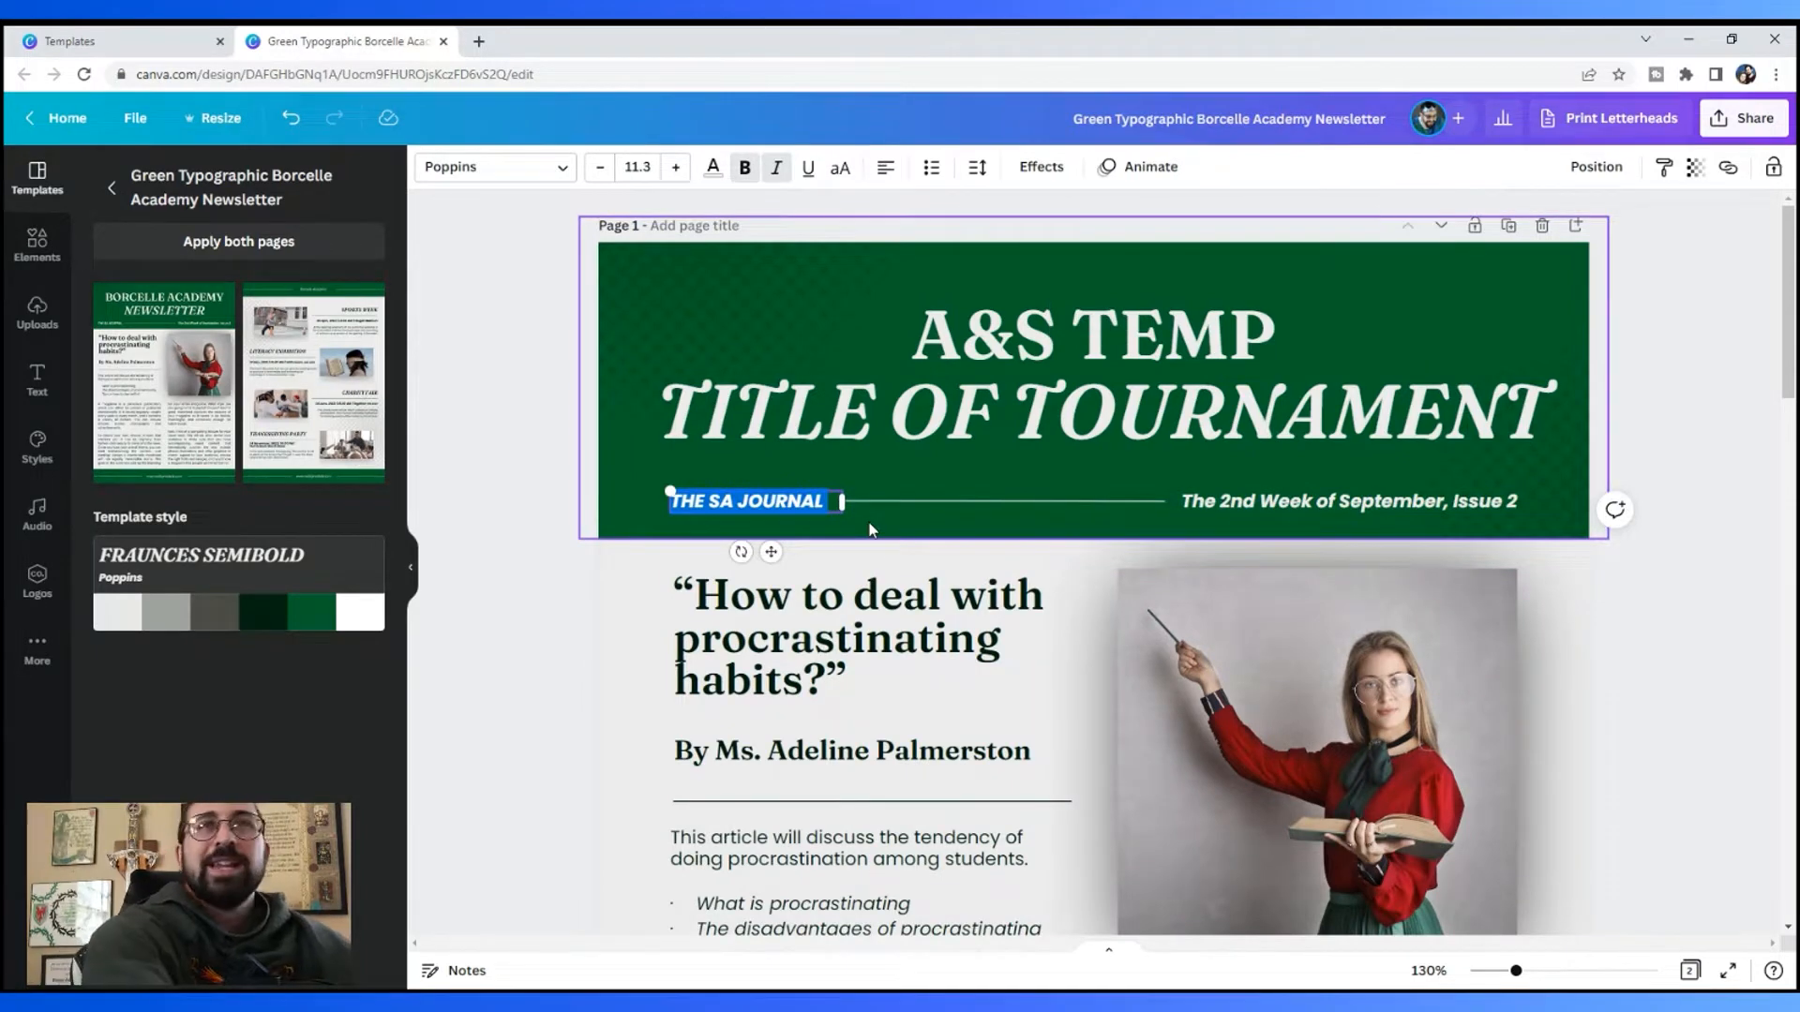
{"action": "key", "text": "BackSpace"}
{"action": "type", "text": "Garber"}
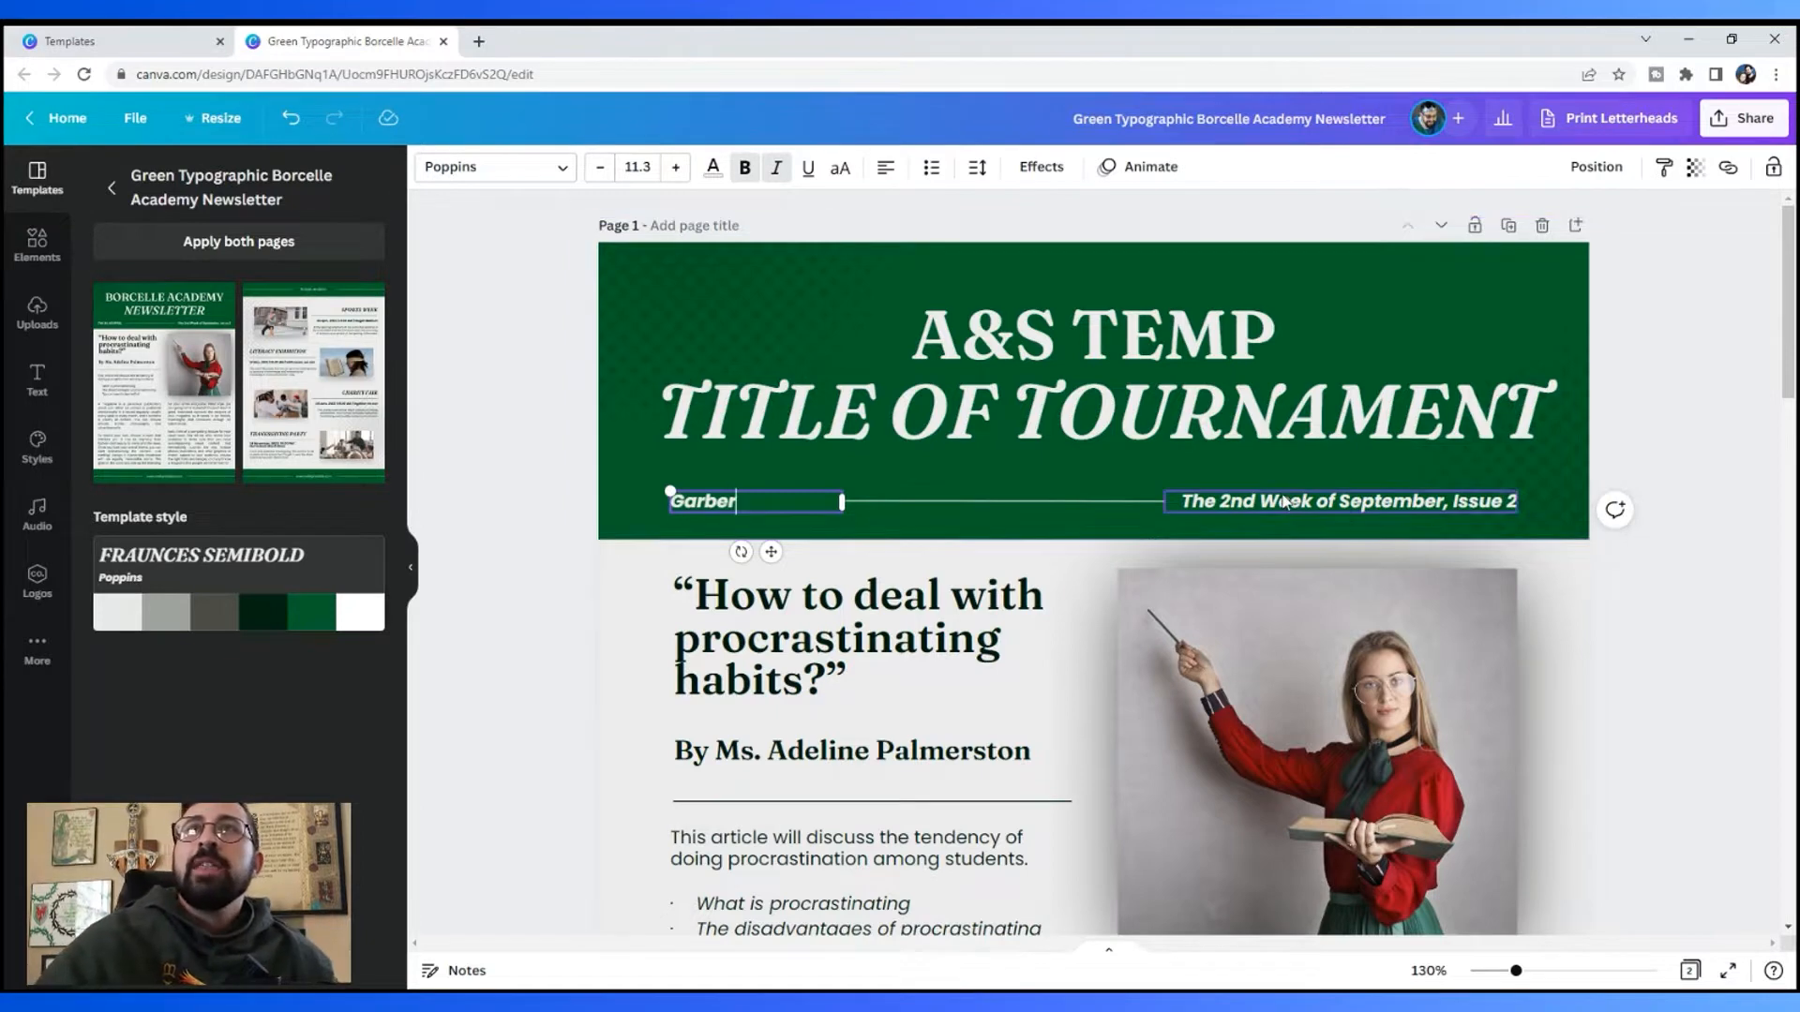
Step: Examine the header's date line, the article headline and the byline on page 1 as editable text boxes
{"action": "left_click", "coordinate": [1495, 504]}
{"action": "left_click", "coordinate": [1495, 503]}
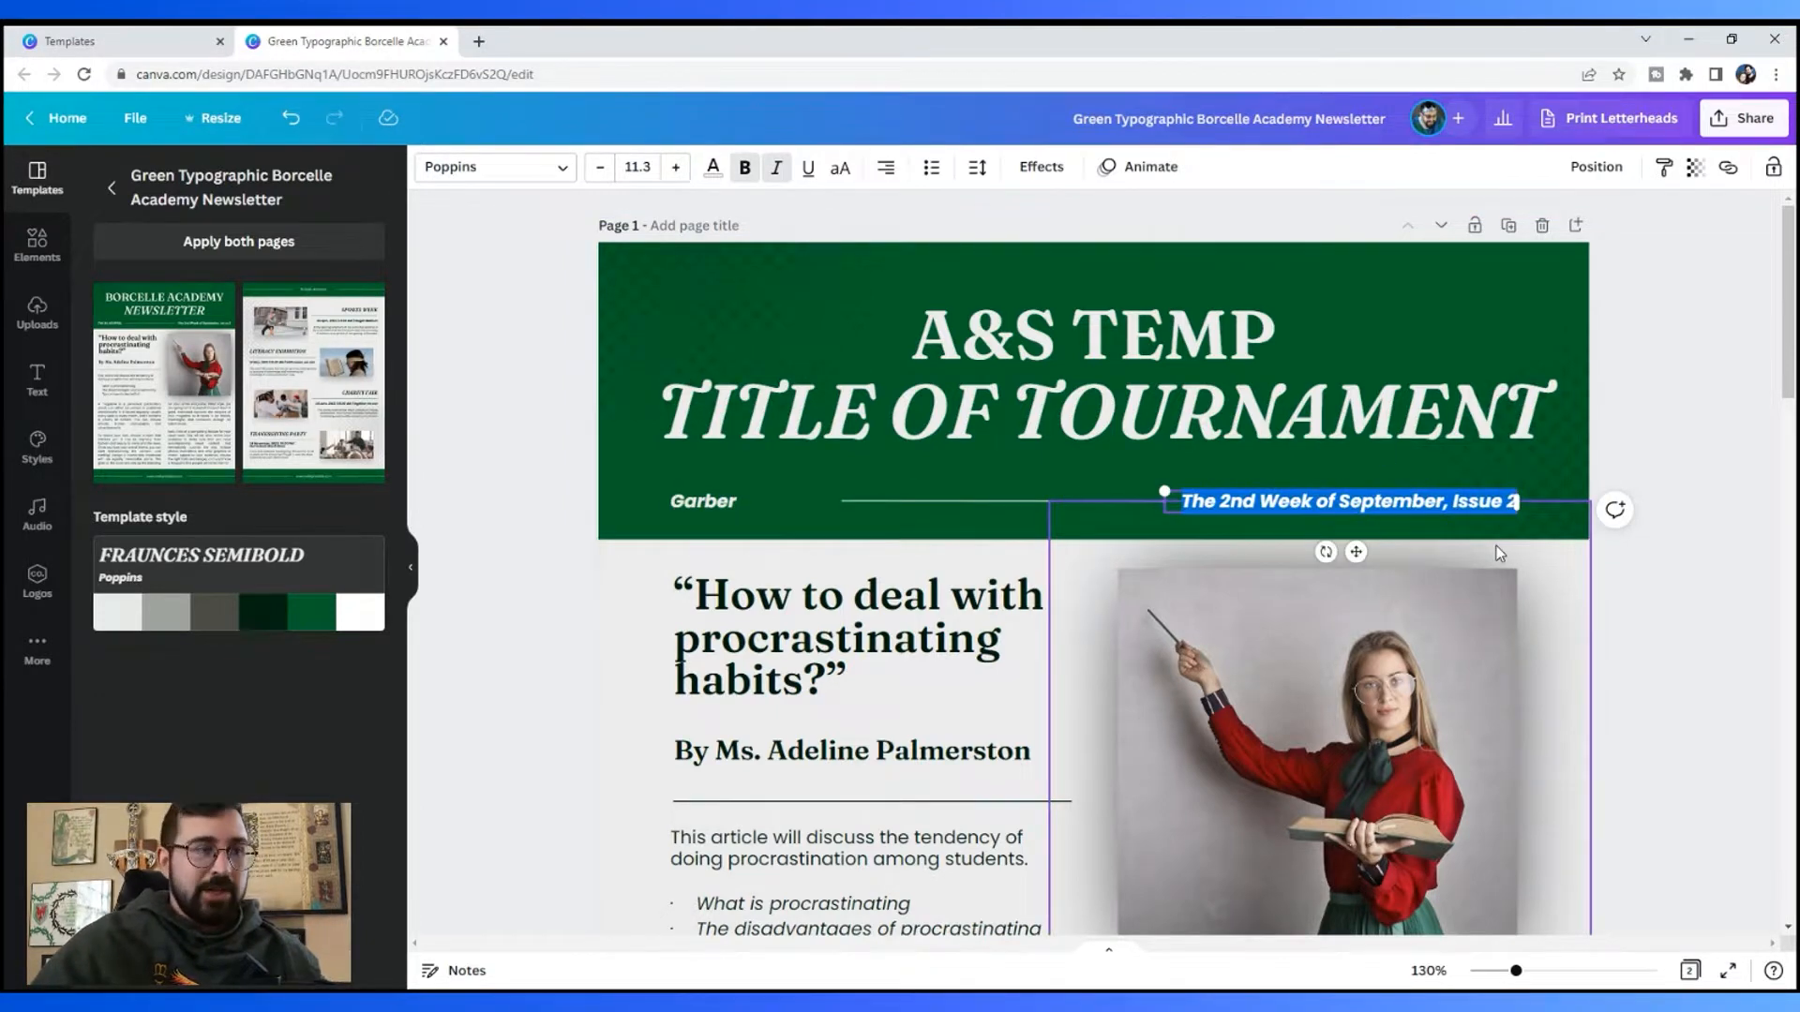
{"action": "scroll", "coordinate": [1495, 544], "scroll_direction": "down", "scroll_amount": 2}
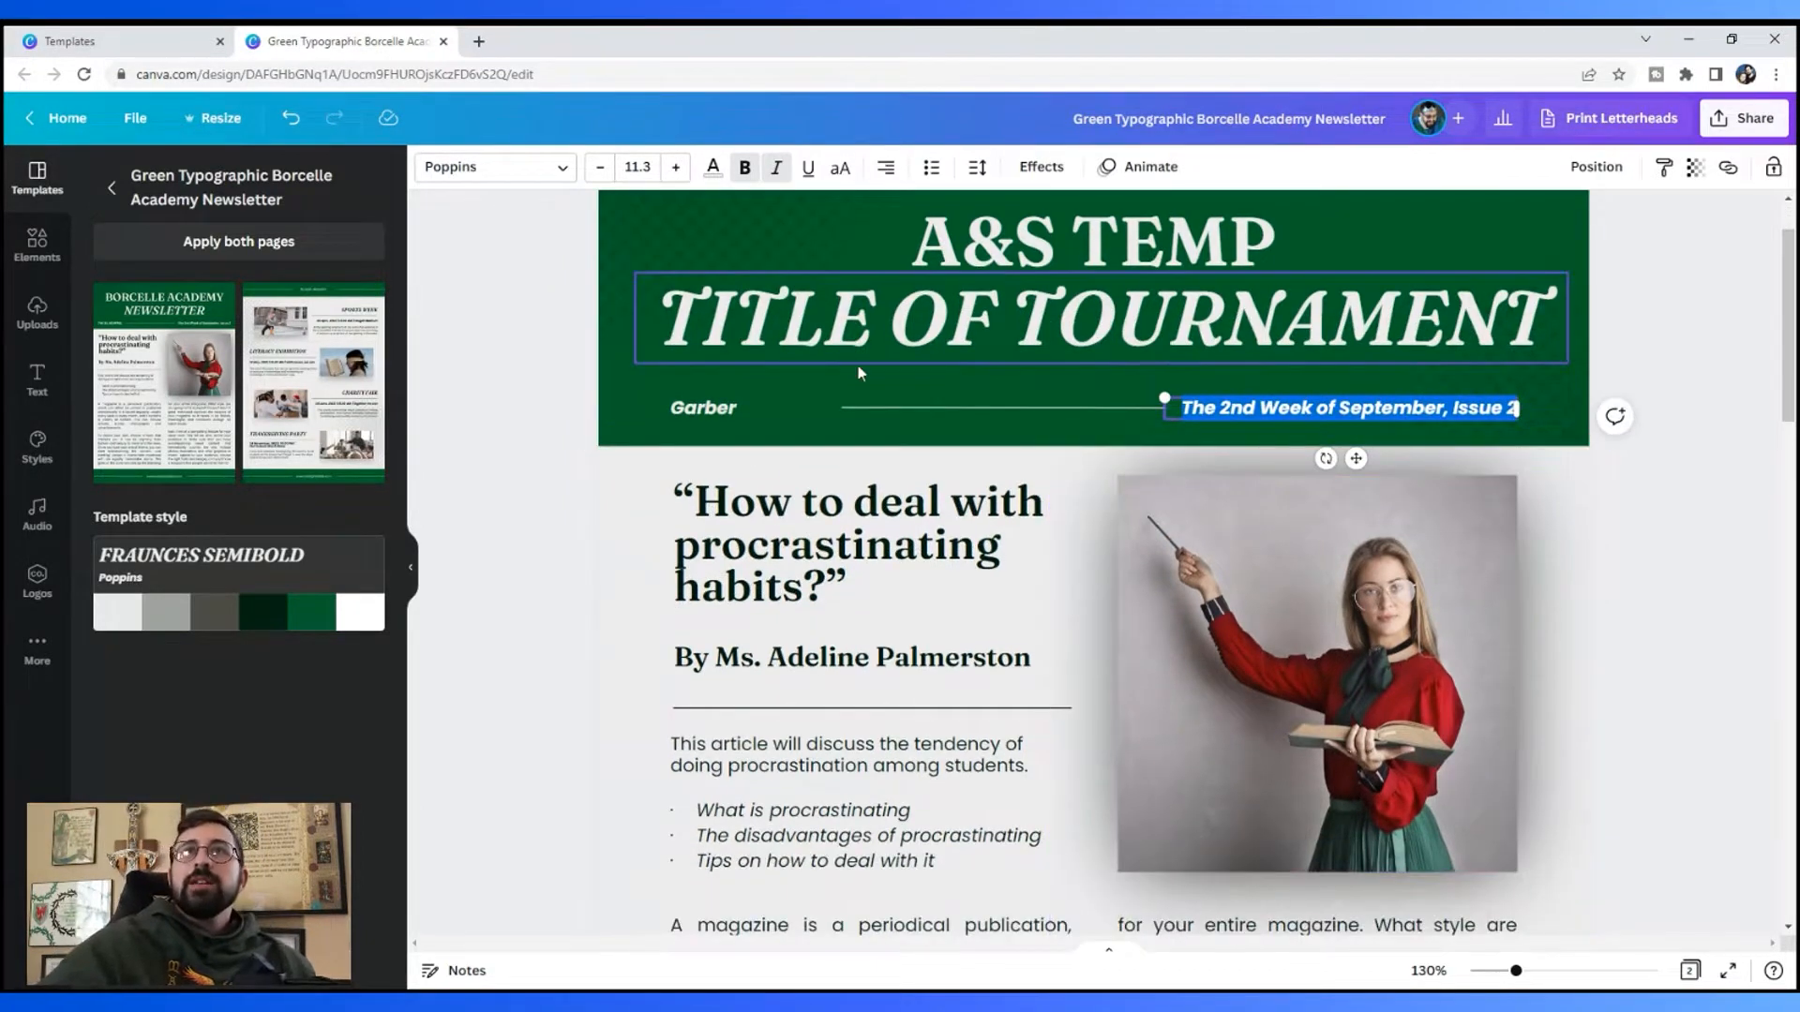
{"action": "scroll", "coordinate": [741, 347], "scroll_direction": "up", "scroll_amount": 2}
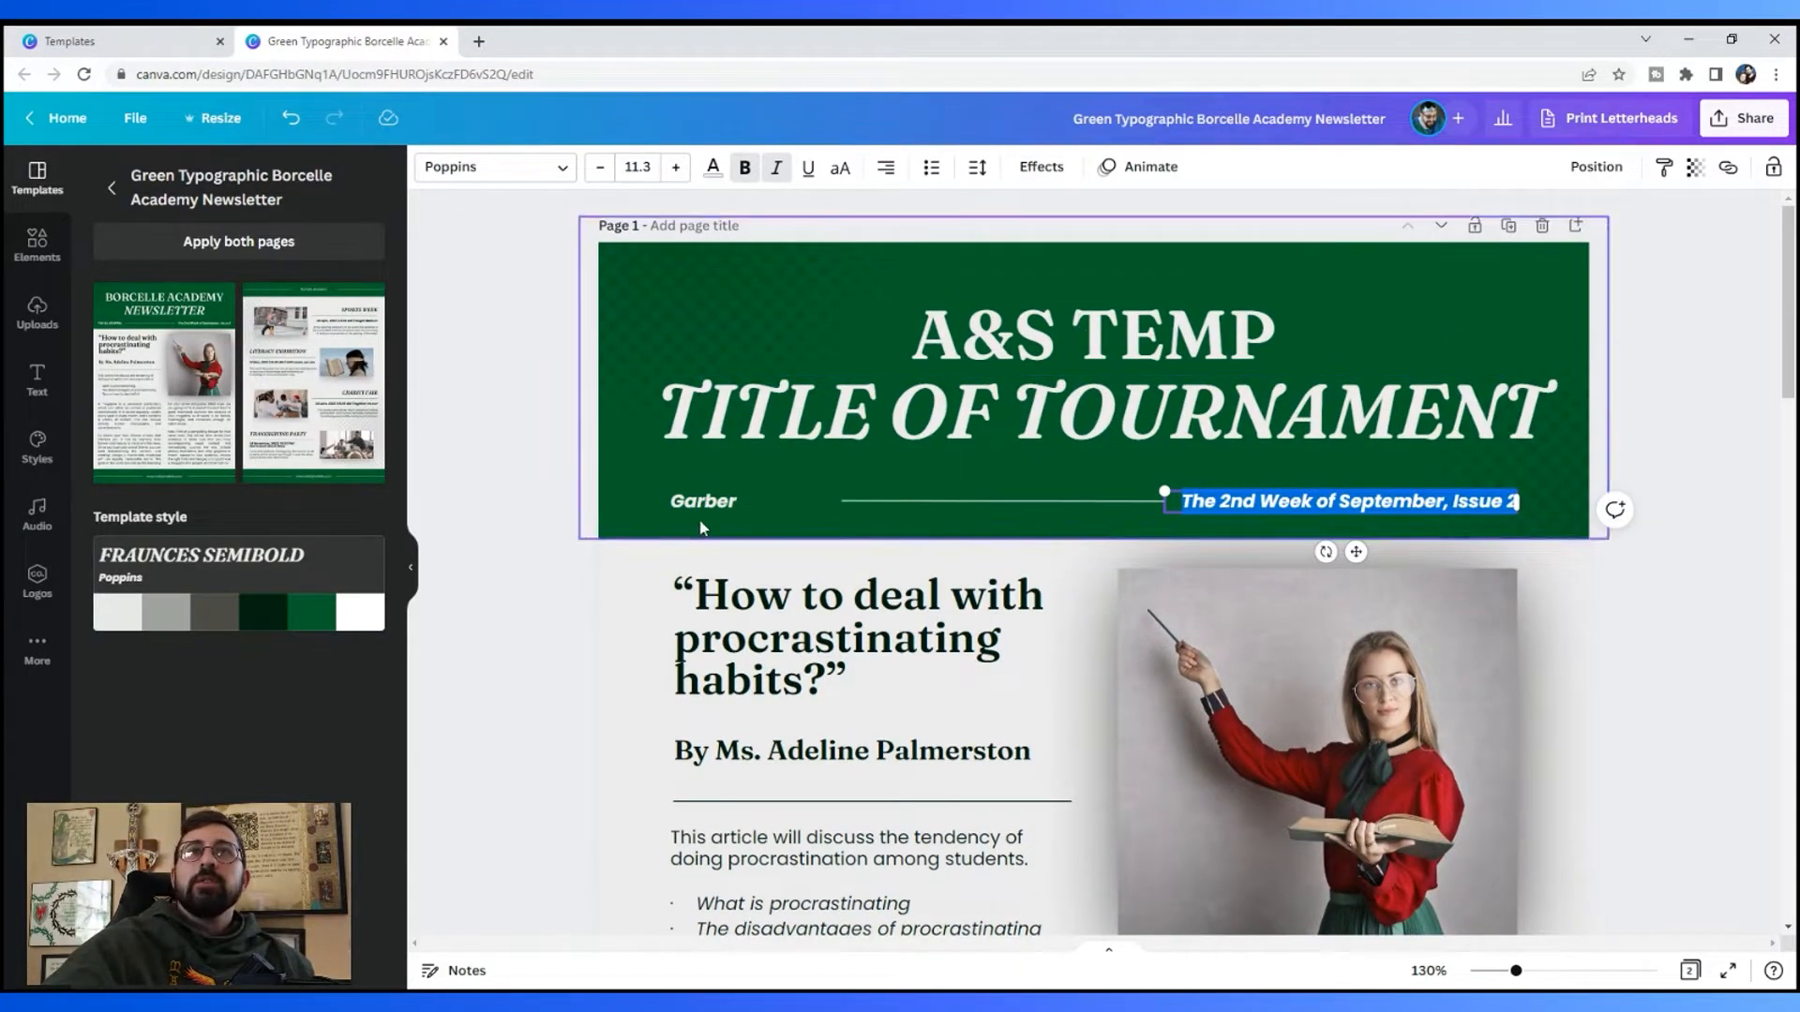
{"action": "left_click", "coordinate": [1708, 662]}
{"action": "scroll", "coordinate": [1708, 668], "scroll_direction": "down", "scroll_amount": 3}
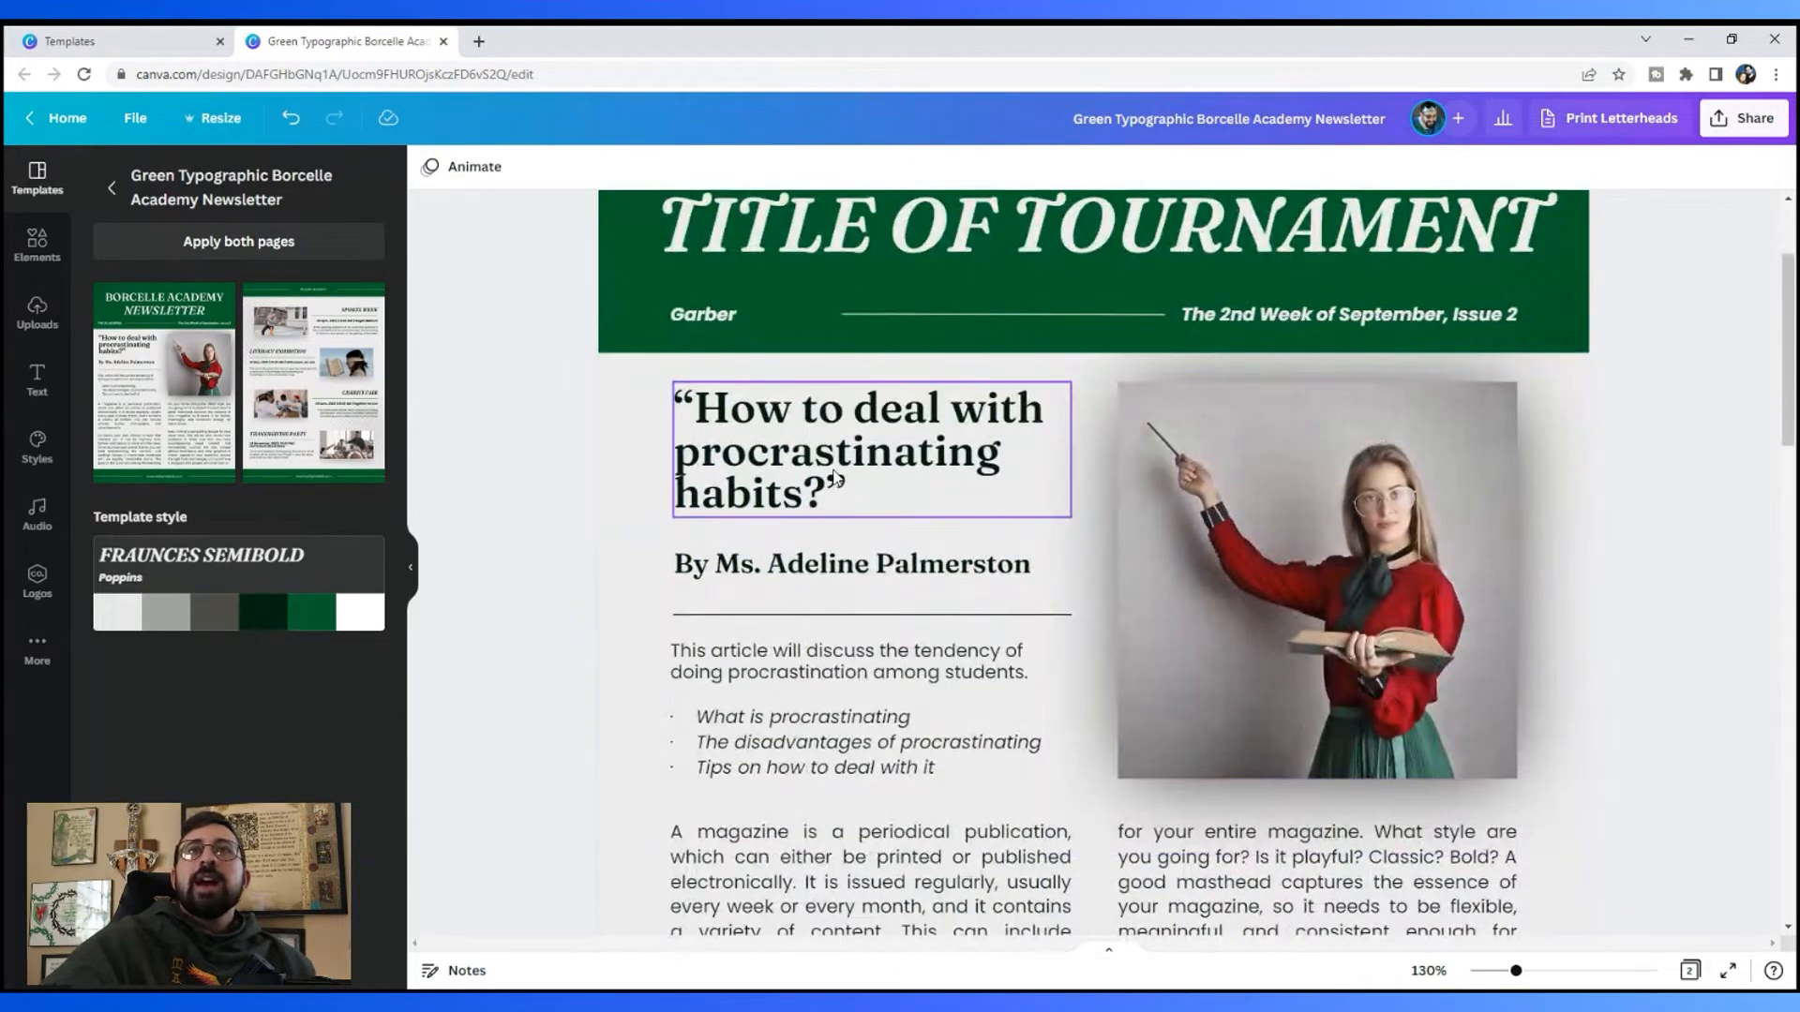
{"action": "left_click", "coordinate": [834, 476]}
{"action": "left_click", "coordinate": [919, 574]}
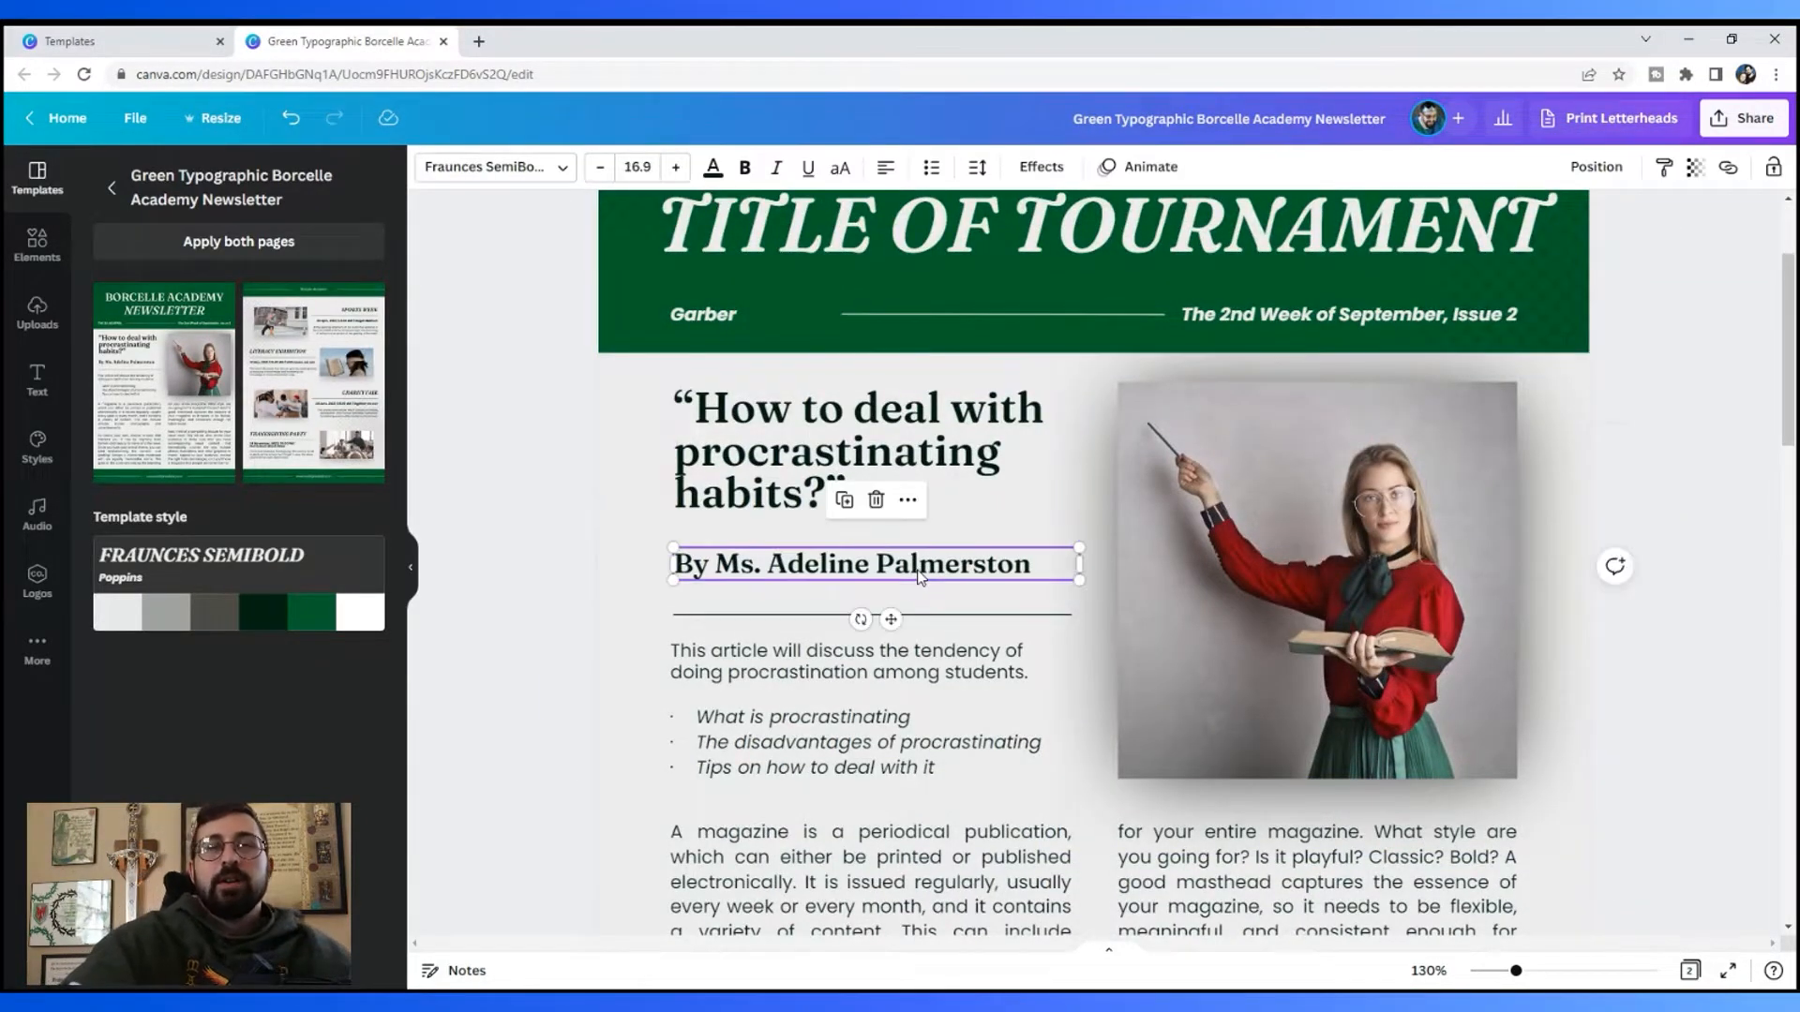
Step: Delete the byline, divider line, intro sentence and bullet list beneath the article headline on page 1
{"action": "key", "text": "Delete"}
{"action": "left_click", "coordinate": [900, 615]}
{"action": "key", "text": "Delete"}
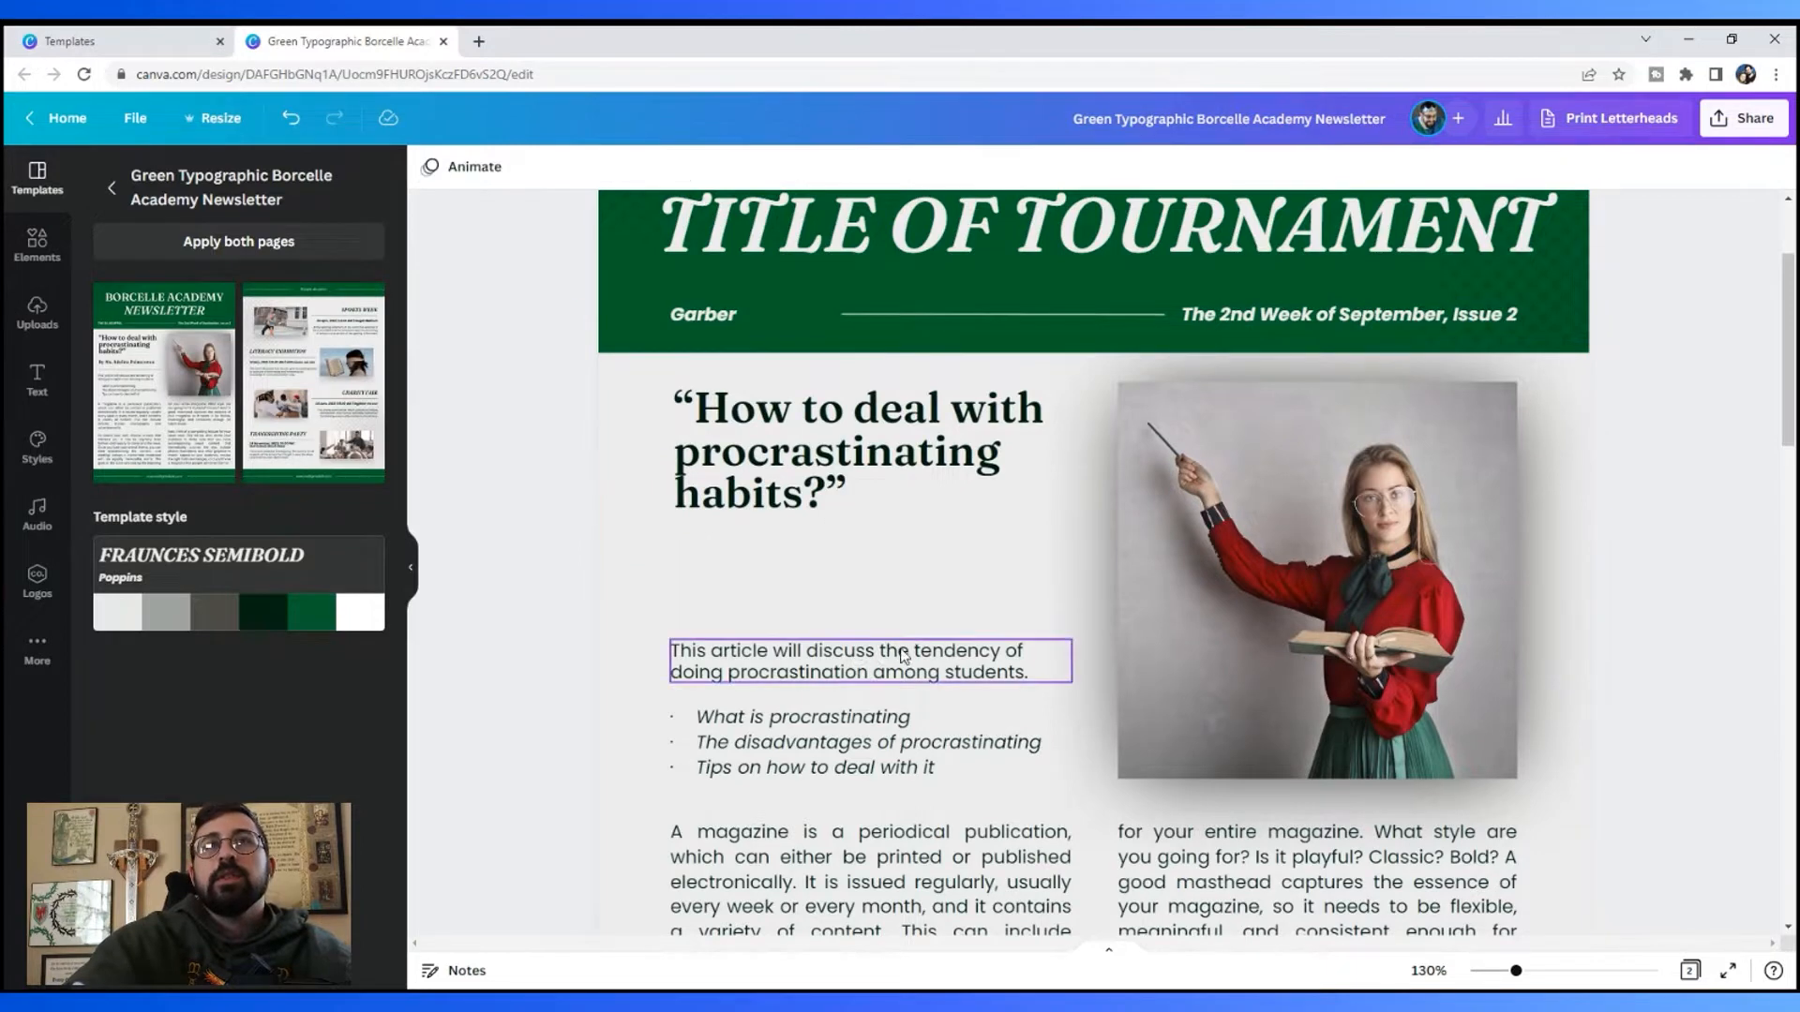
{"action": "left_click", "coordinate": [872, 661]}
{"action": "key", "text": "Delete"}
{"action": "left_click", "coordinate": [853, 739]}
{"action": "key", "text": "Delete"}
Step: Replace the article headline text with "Quick Facts" followed by a blank line
{"action": "left_click", "coordinate": [863, 514]}
{"action": "double_click", "coordinate": [867, 517]}
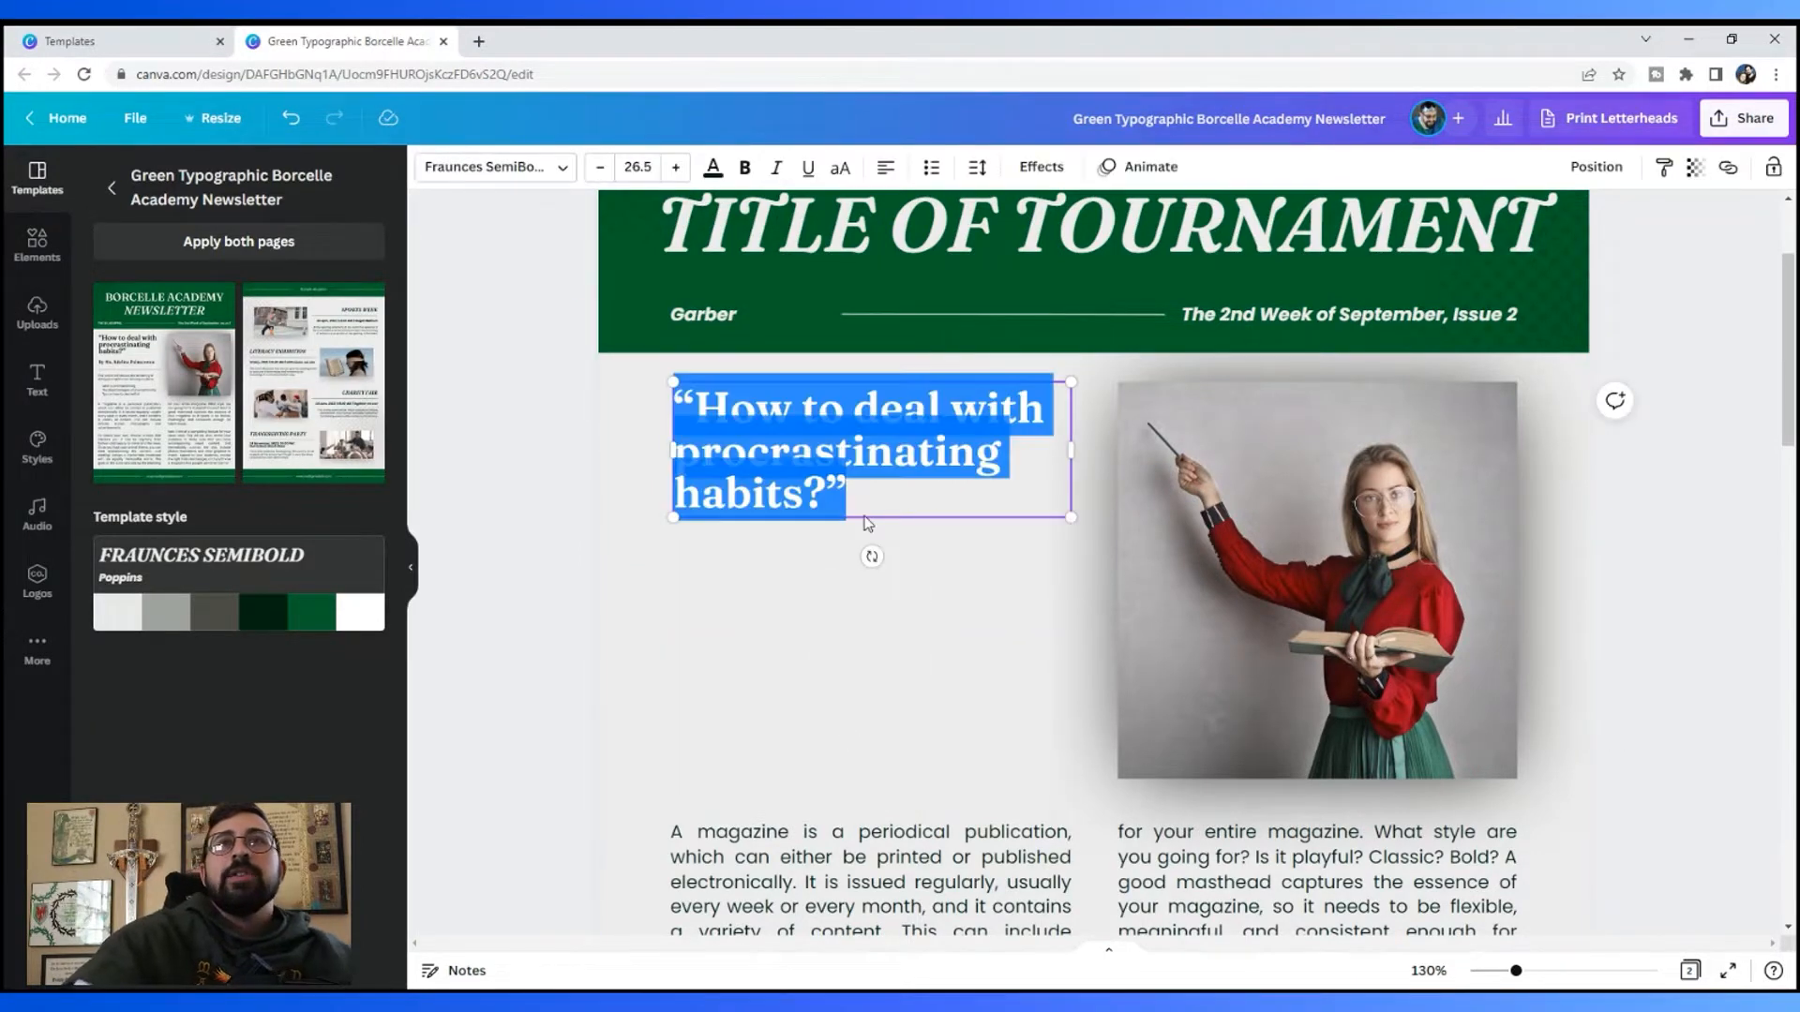
{"action": "type", "text": "Quick"}
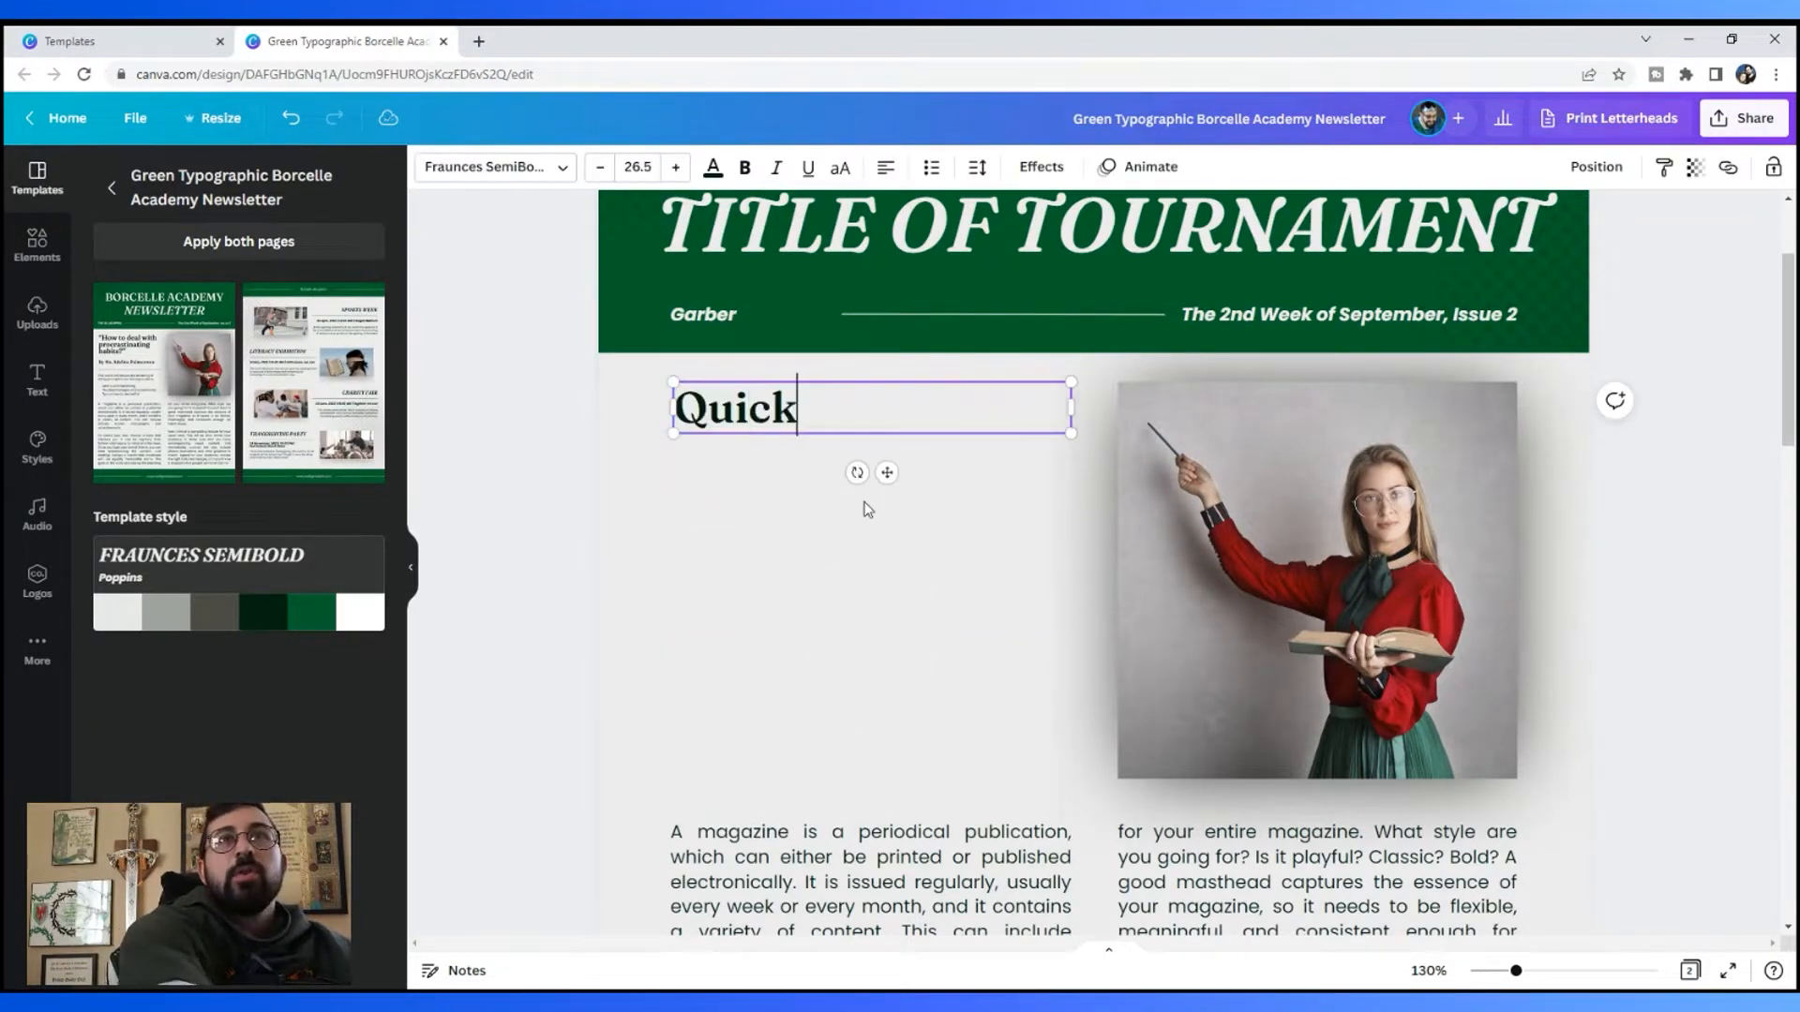
{"action": "type", "text": " Facts"}
{"action": "key", "text": "Return"}
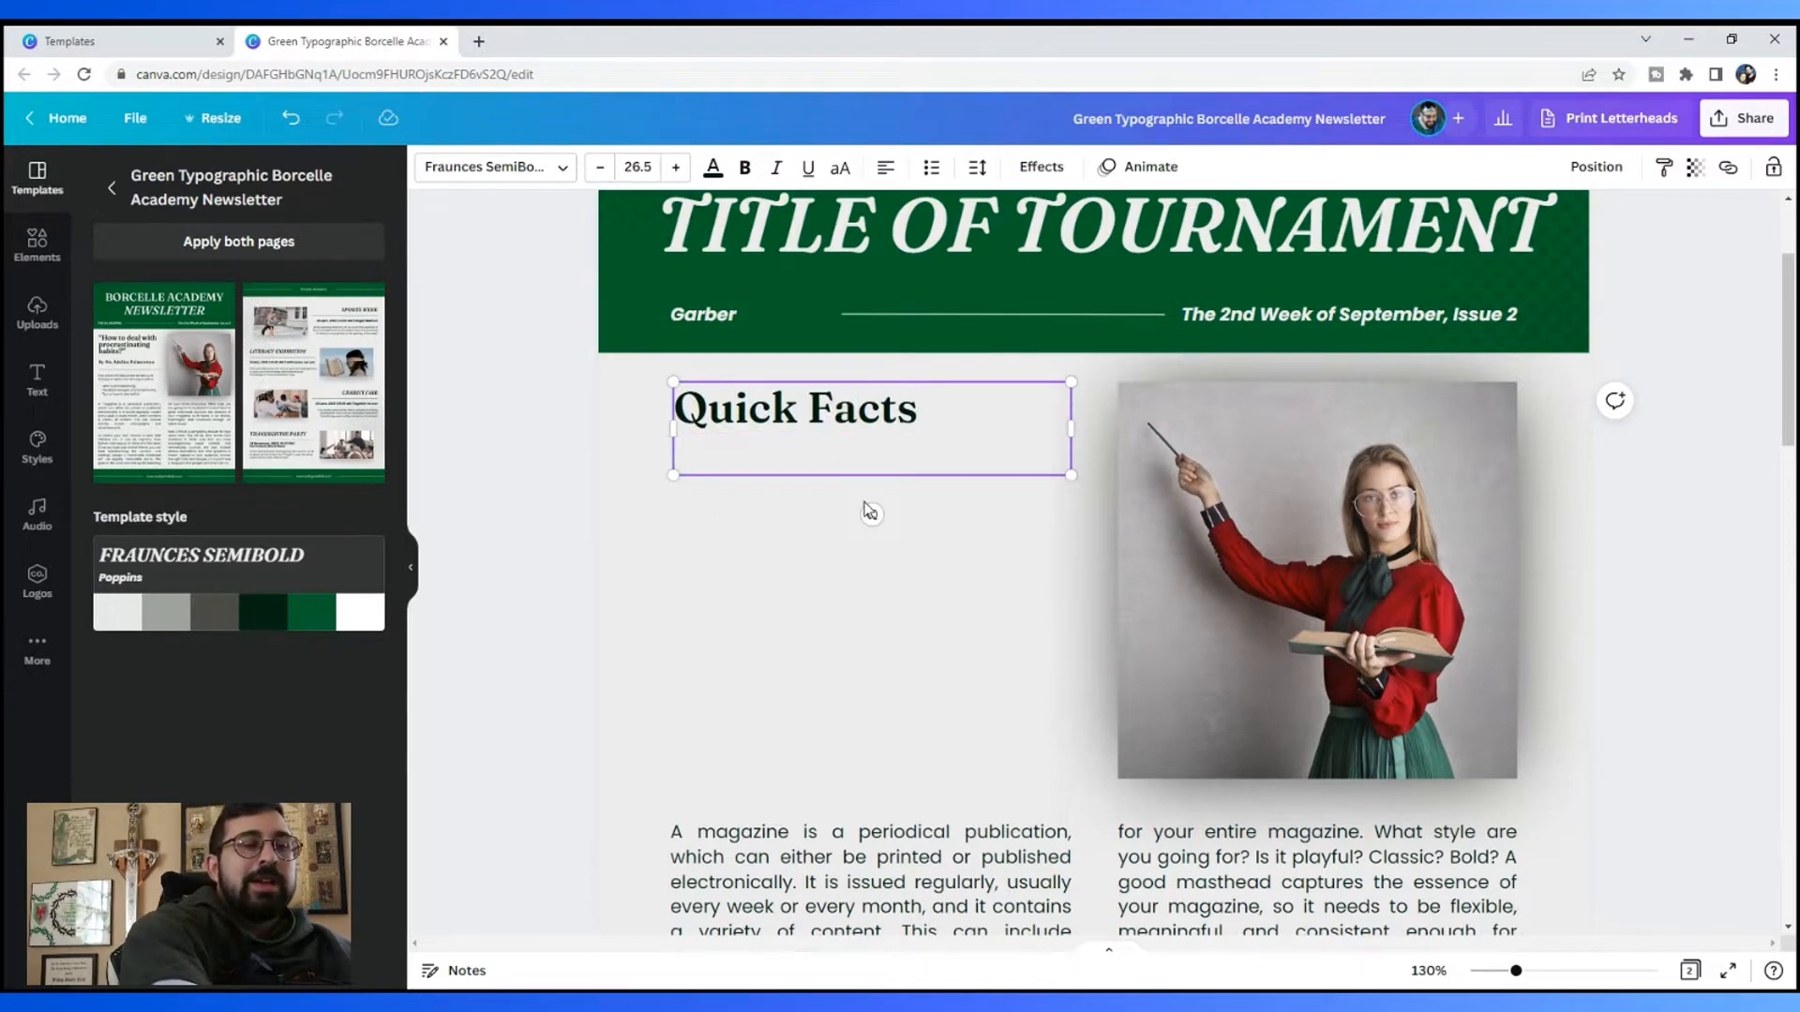
{"action": "key", "text": "Return"}
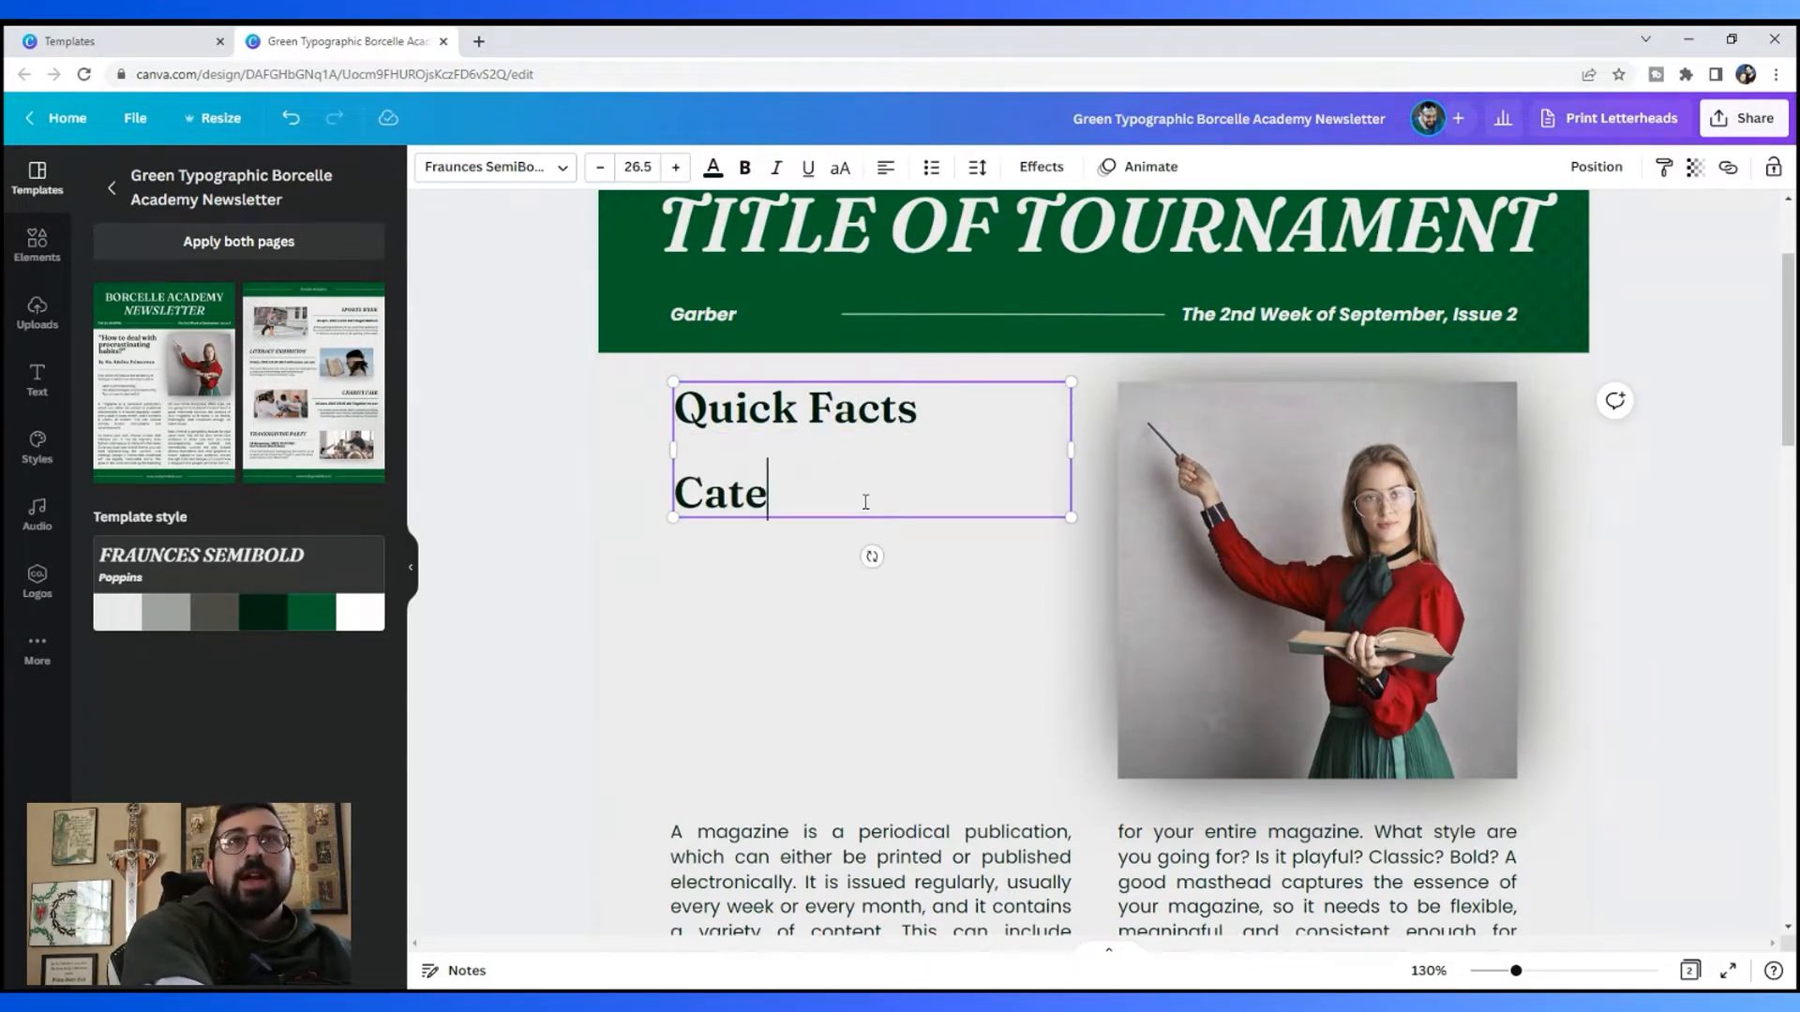
Step: Add the lines "Category", "Time Invested" and "Materials" under "Quick Facts", separated by blank lines
{"action": "type", "text": "Category"}
{"action": "key", "text": "Return"}
{"action": "key", "text": "Return"}
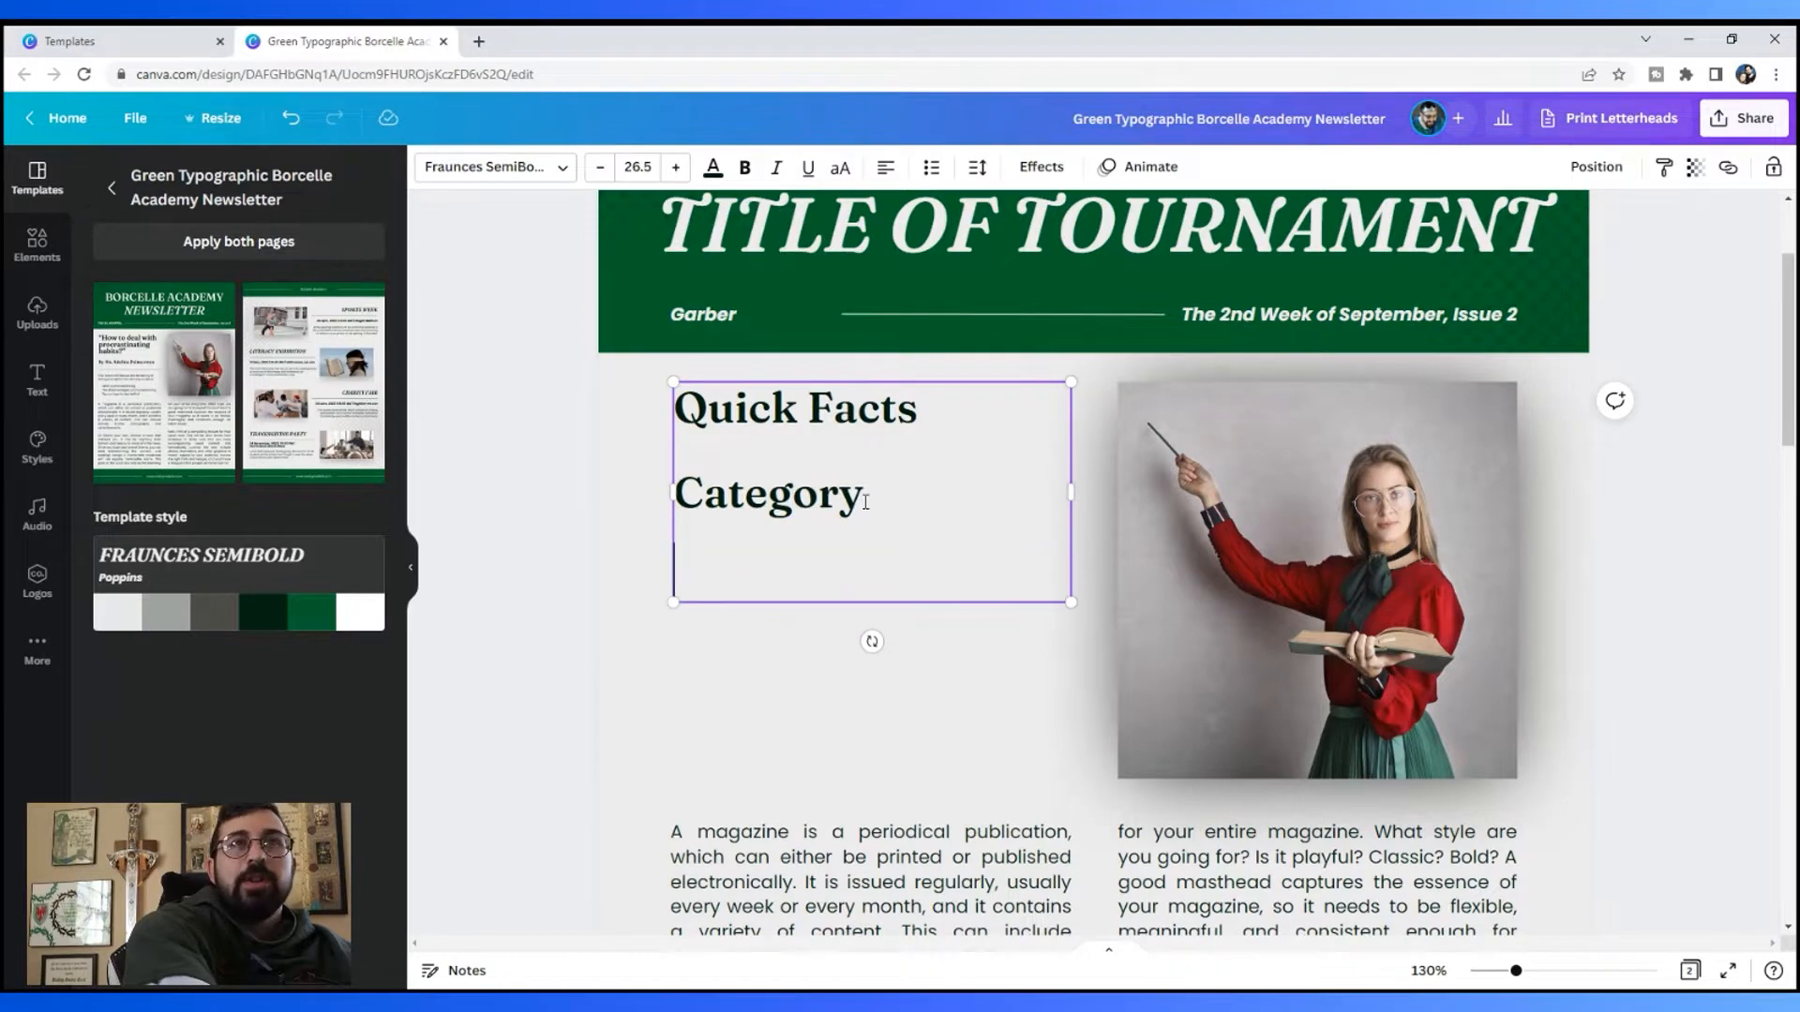
{"action": "type", "text": "Time IN"}
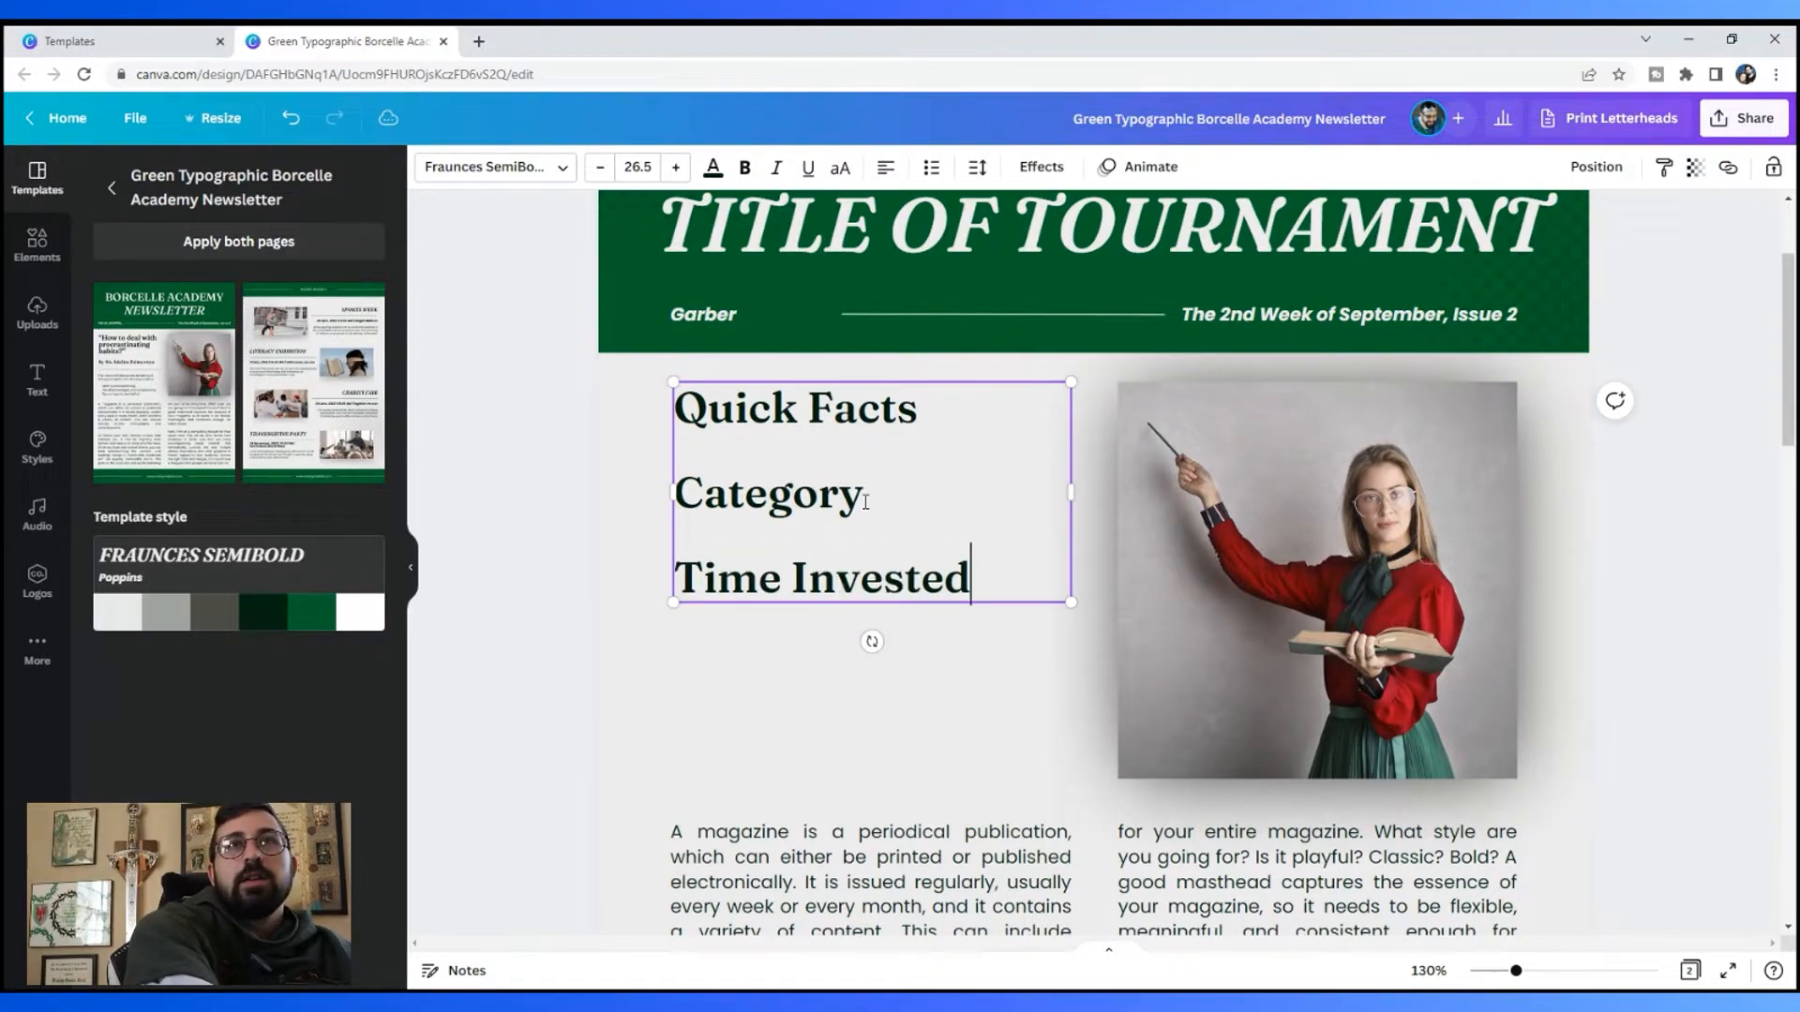
{"action": "type", "text": "vested"}
{"action": "key", "text": "Return"}
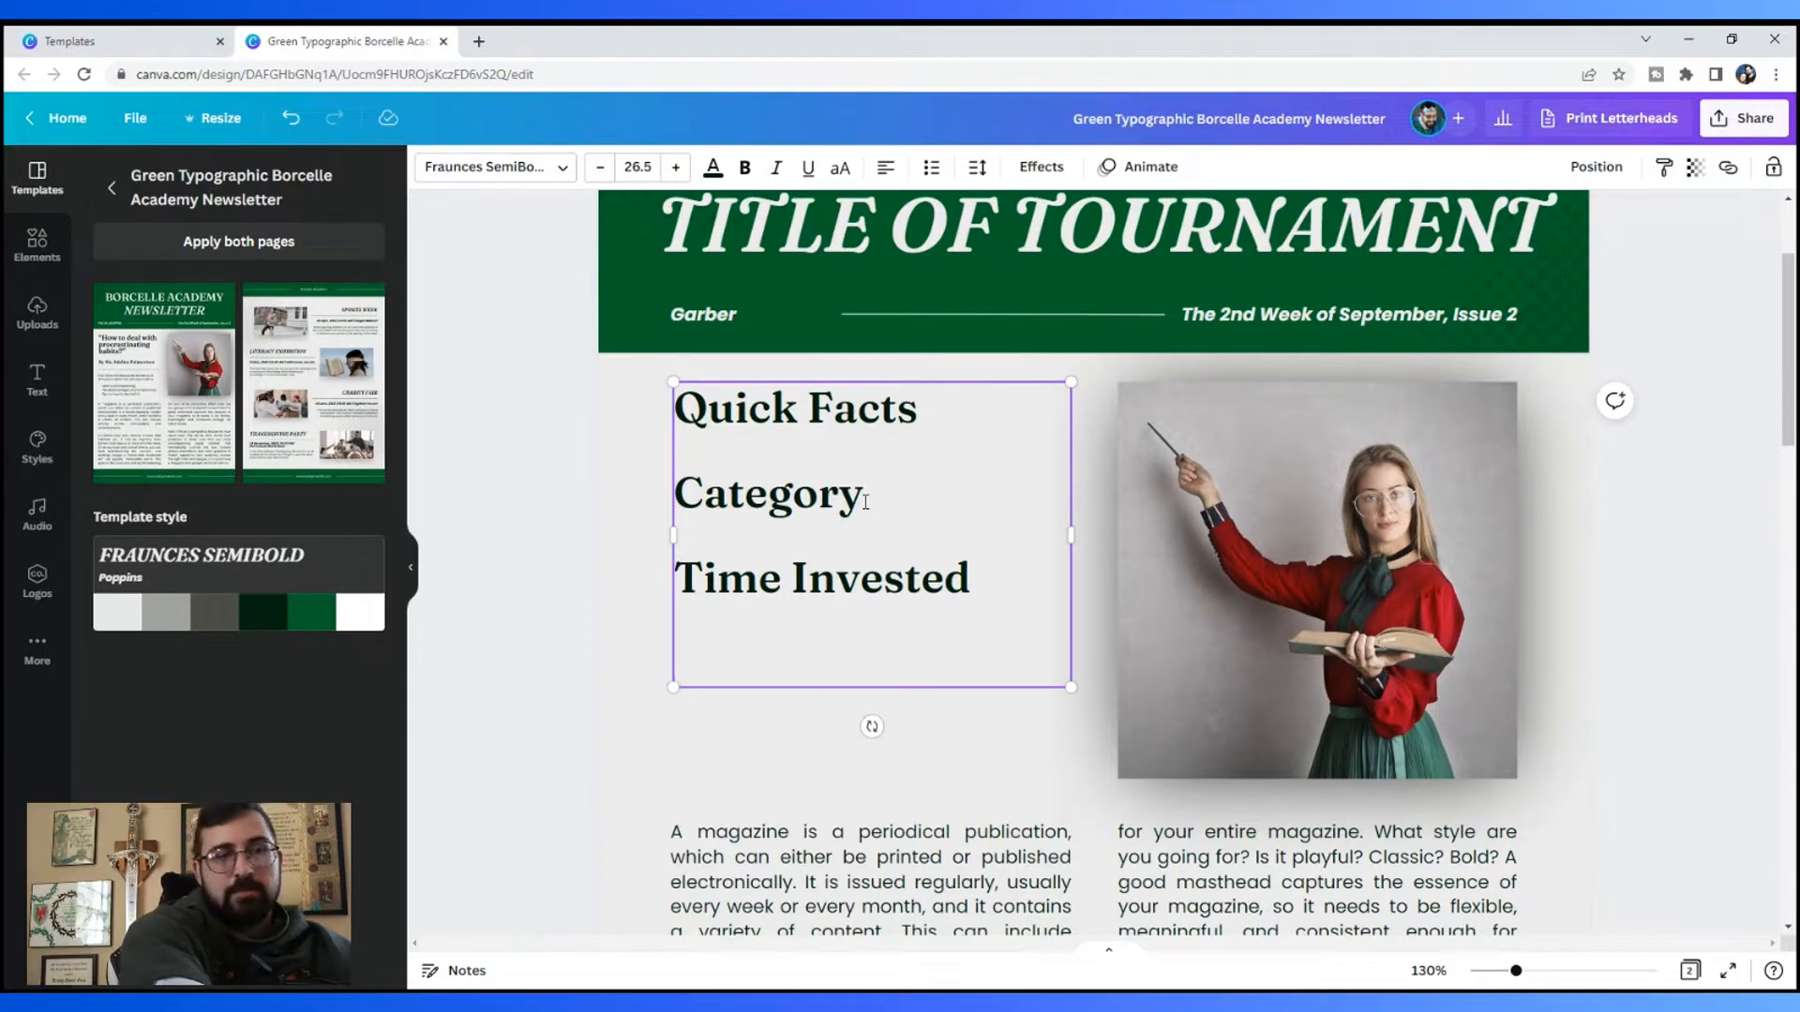
{"action": "type", "text": "Materials"}
{"action": "key", "text": "Return"}
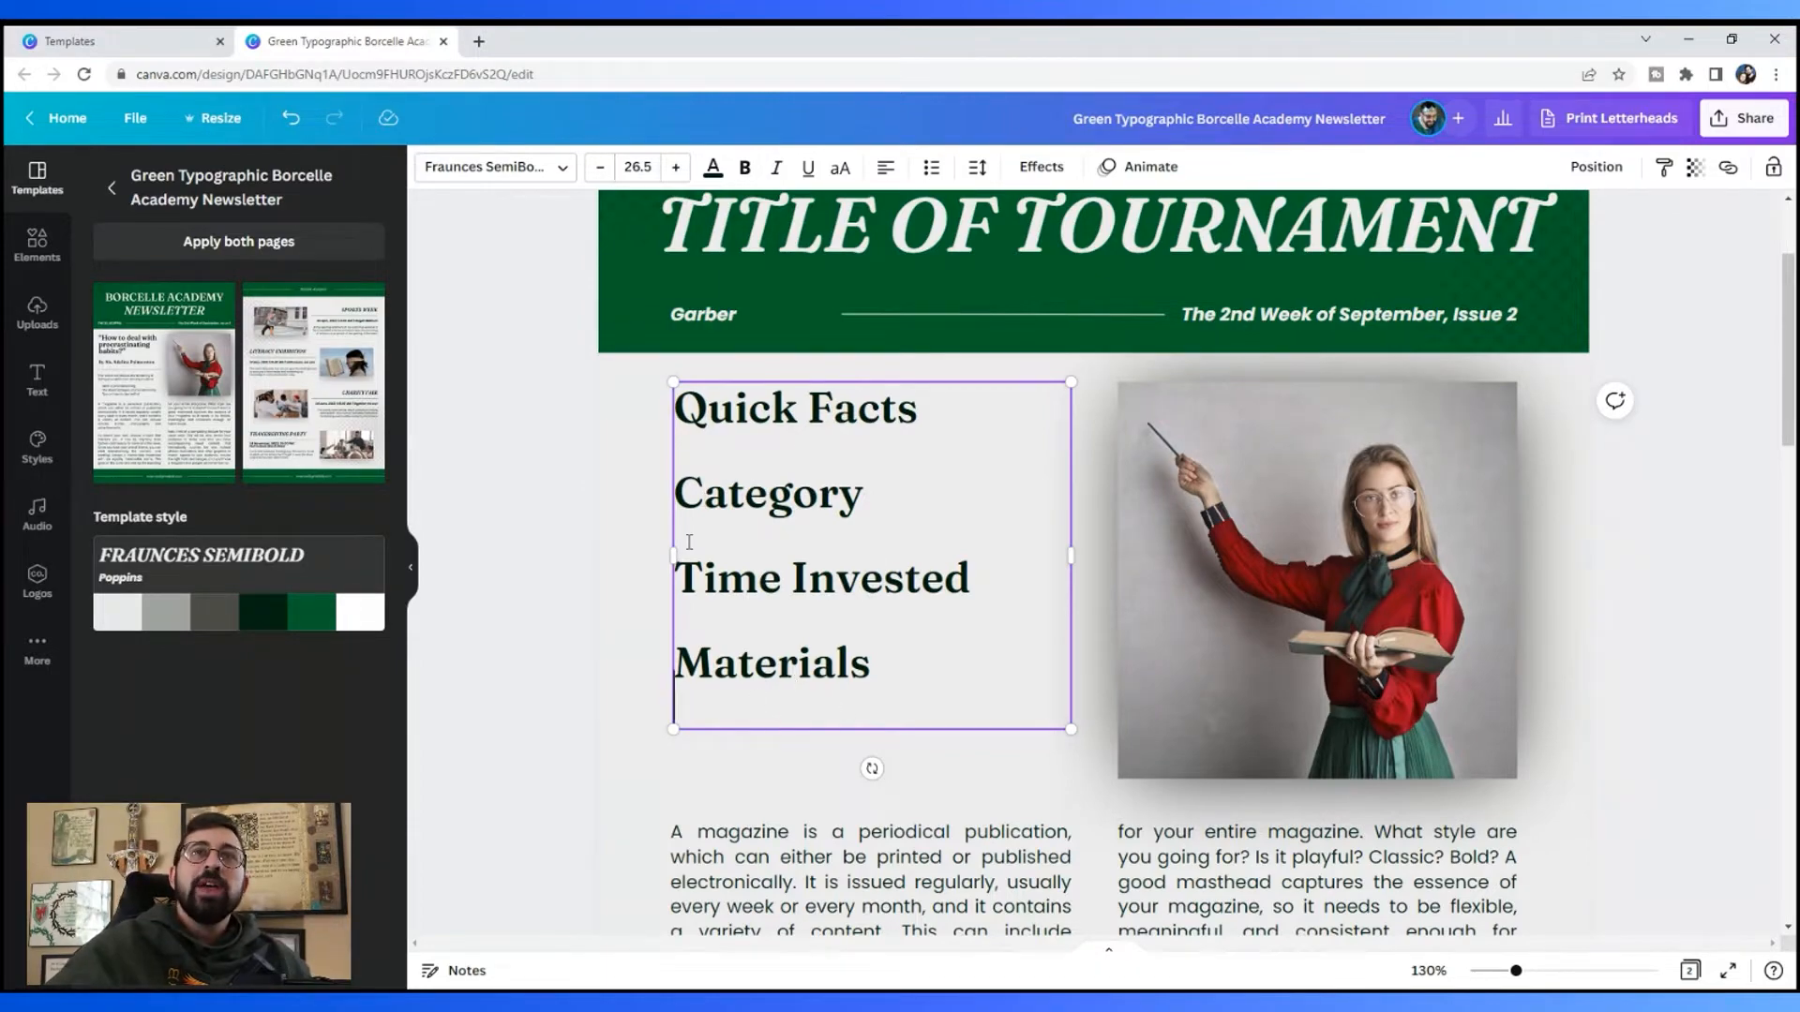
{"action": "left_click", "coordinate": [571, 480]}
Step: Examine the two body-text columns on page 1 as editable text boxes
{"action": "scroll", "coordinate": [795, 647], "scroll_direction": "down", "scroll_amount": 5}
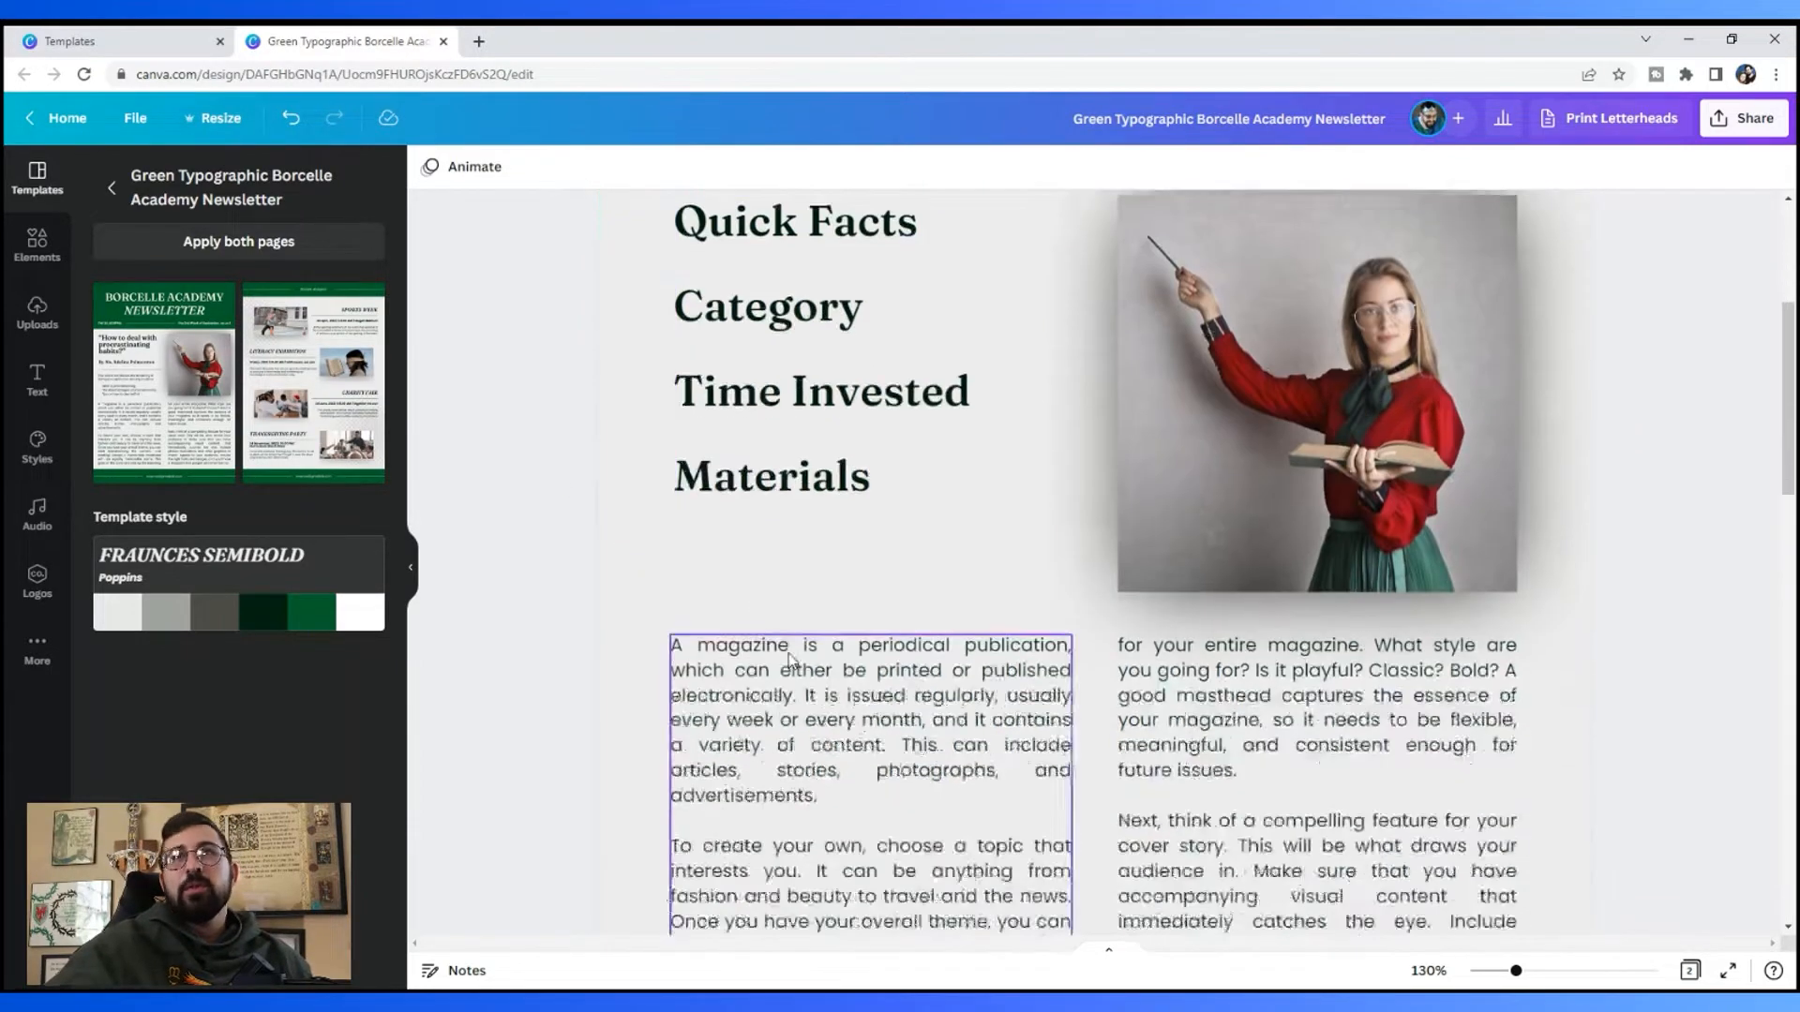
{"action": "scroll", "coordinate": [795, 647], "scroll_direction": "up", "scroll_amount": 1}
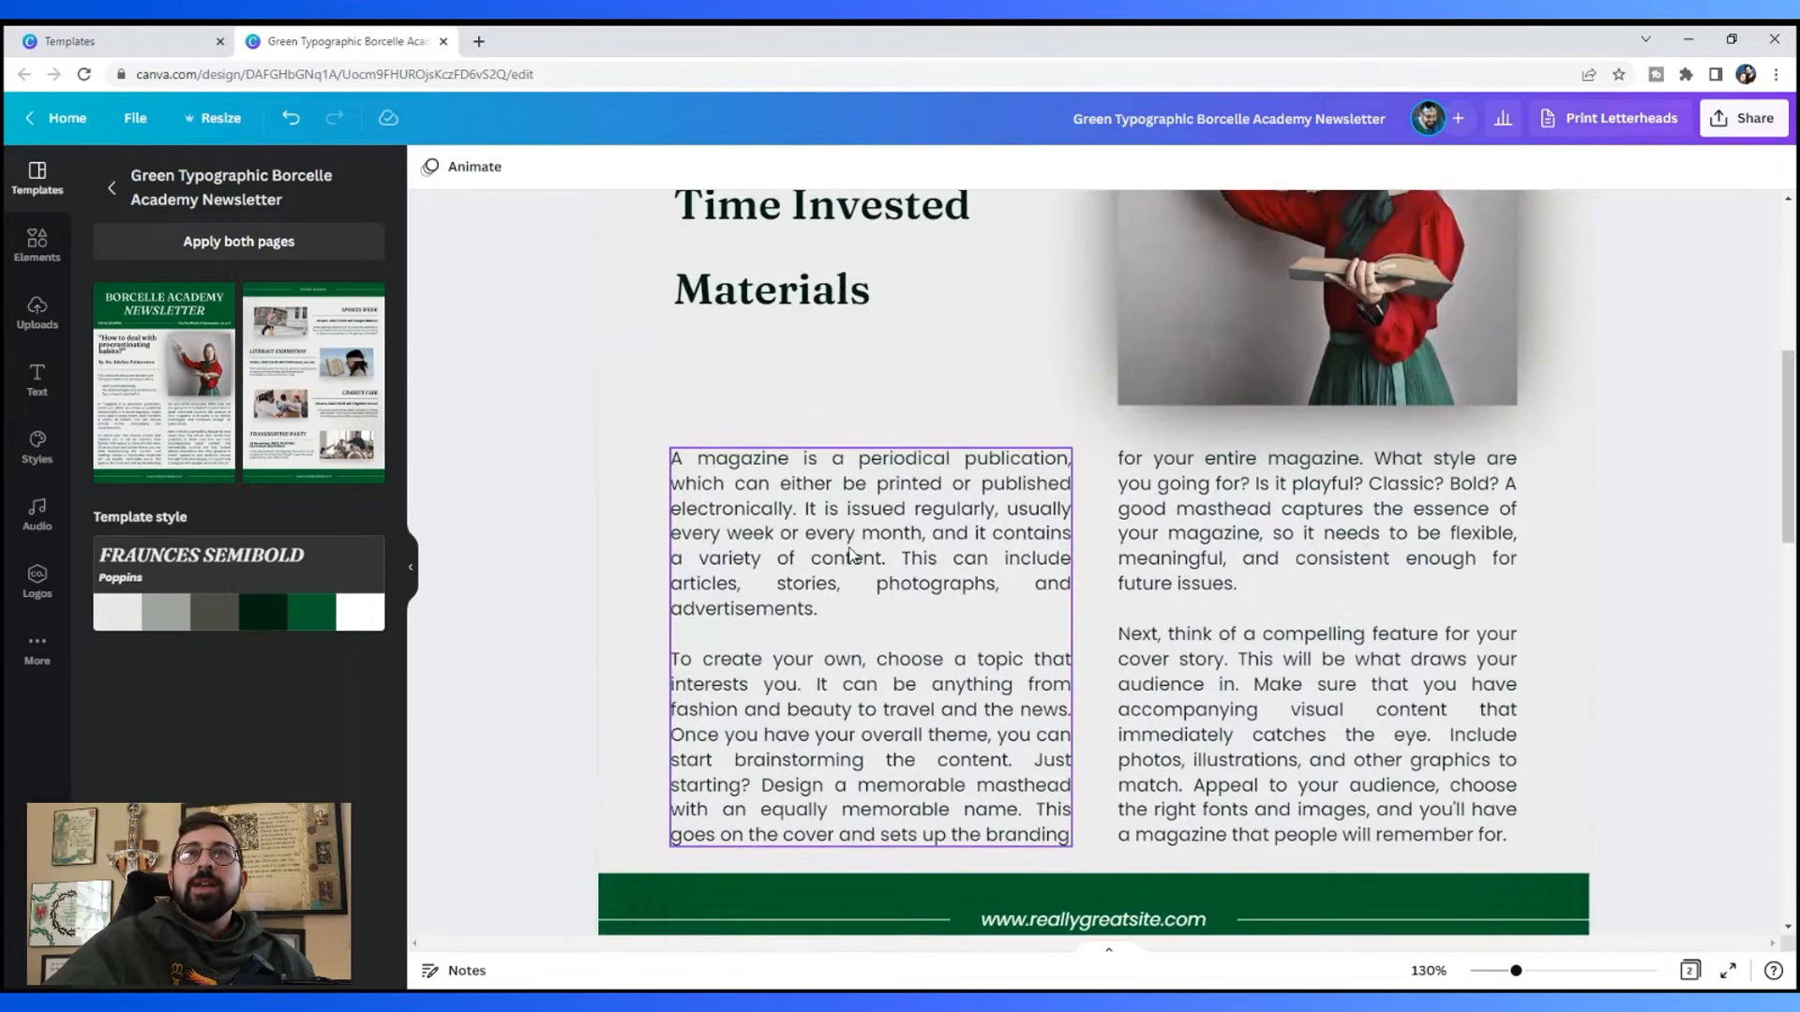
{"action": "triple_click", "coordinate": [813, 511]}
{"action": "triple_click", "coordinate": [1282, 555]}
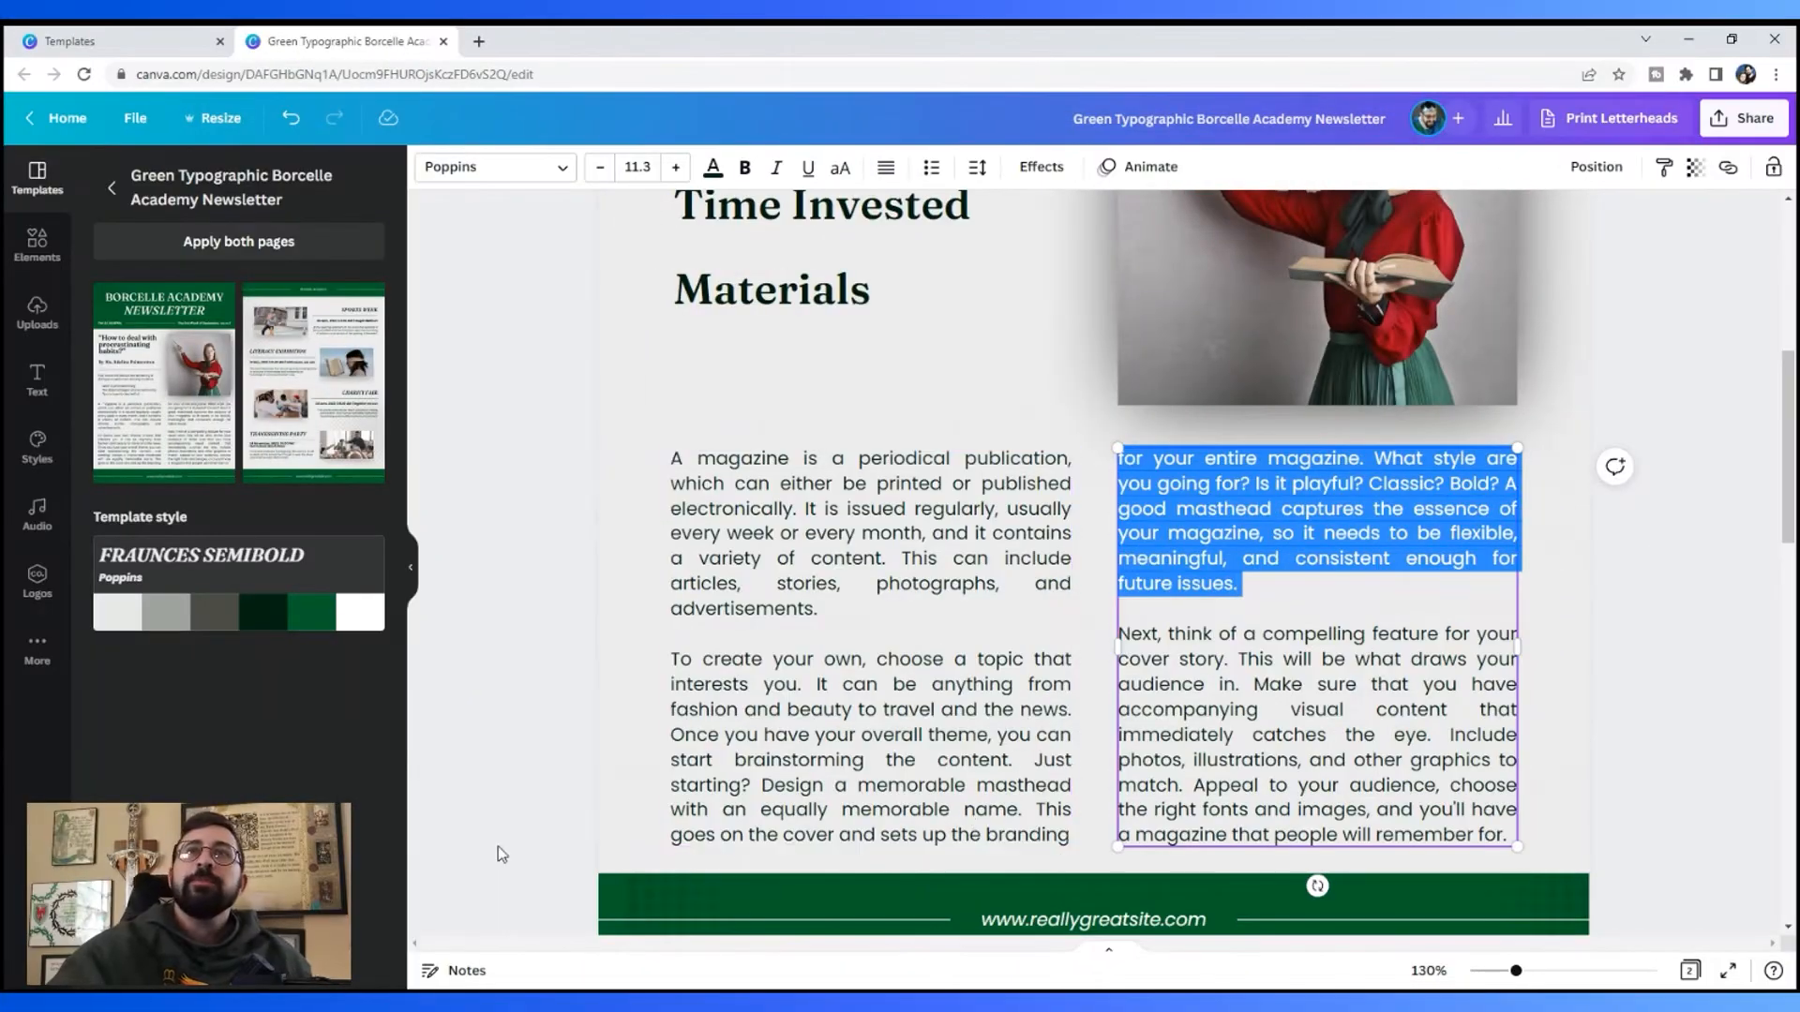
Step: Replace the teacher photo on page 1 with the uploaded photo of the blue braided belt
{"action": "left_click", "coordinate": [56, 338]}
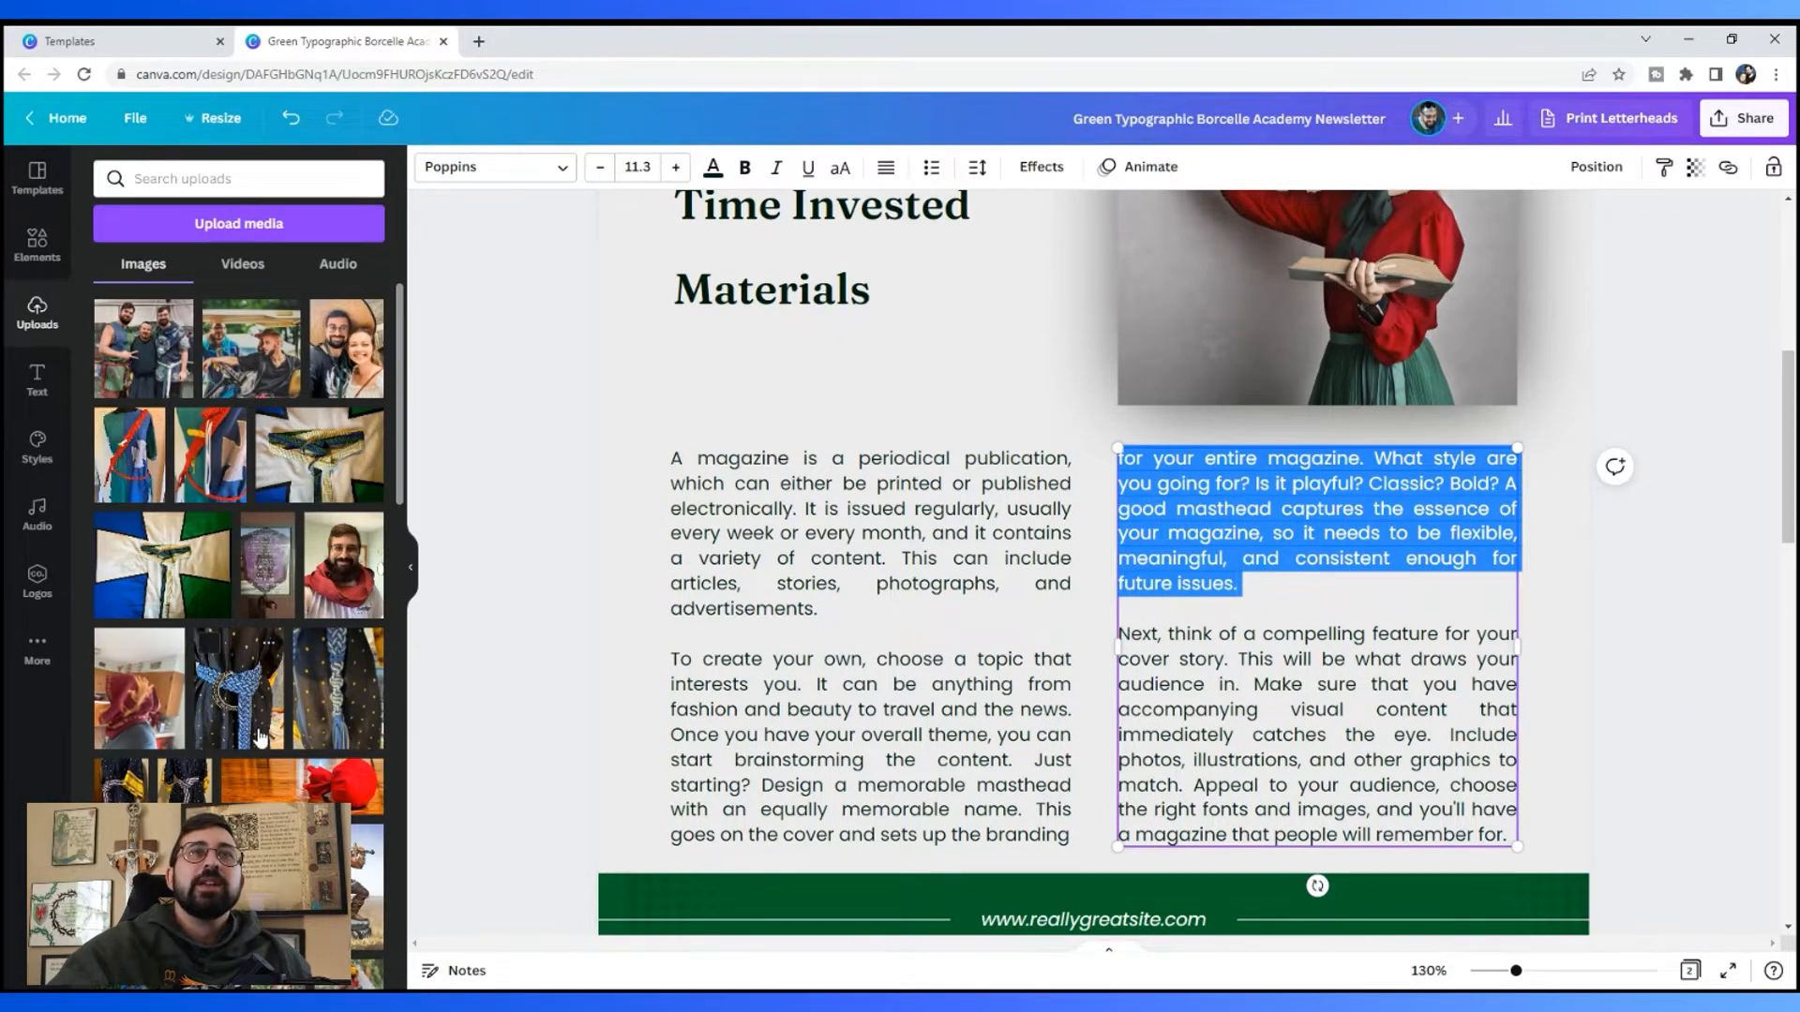
{"action": "left_click_drag", "start_coordinate": [260, 738], "coordinate": [1188, 314]}
{"action": "scroll", "coordinate": [1707, 505], "scroll_direction": "up", "scroll_amount": 5}
{"action": "scroll", "coordinate": [1707, 504], "scroll_direction": "down", "scroll_amount": 1}
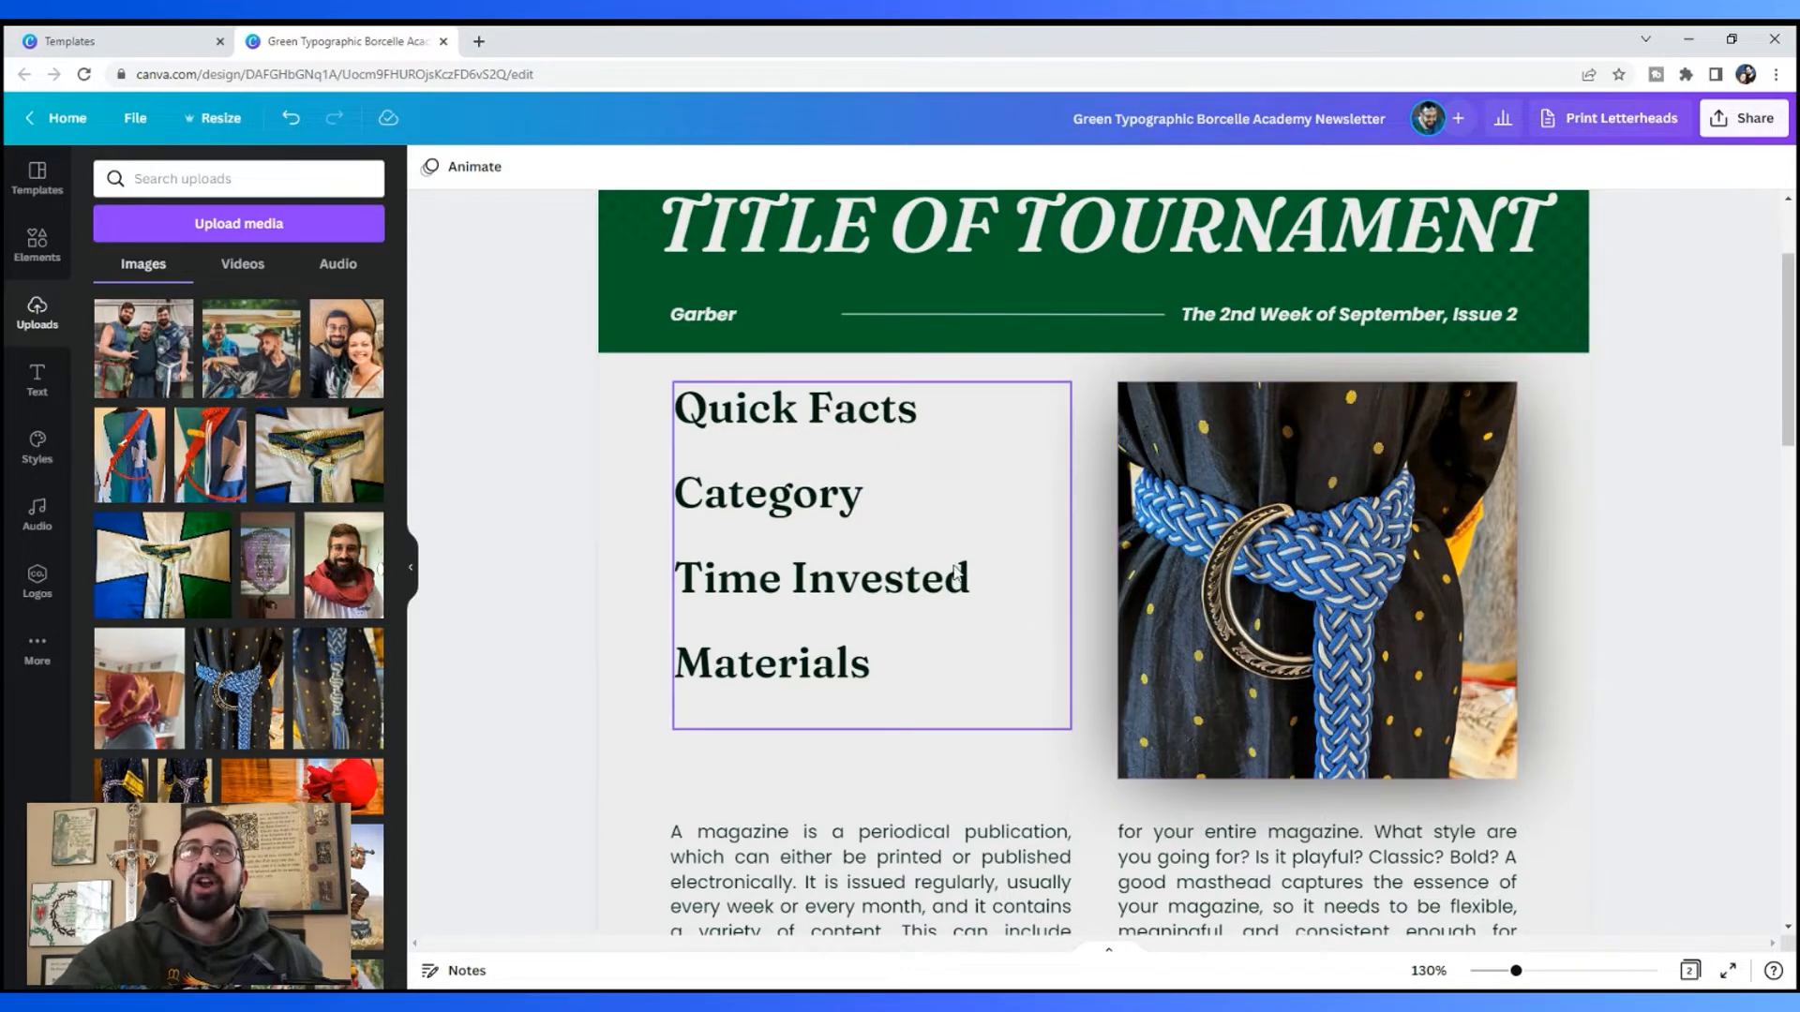
Step: Review page 1 from the green header down to the website footer
{"action": "scroll", "coordinate": [1476, 682], "scroll_direction": "up", "scroll_amount": 1}
{"action": "scroll", "coordinate": [1477, 682], "scroll_direction": "up", "scroll_amount": 2}
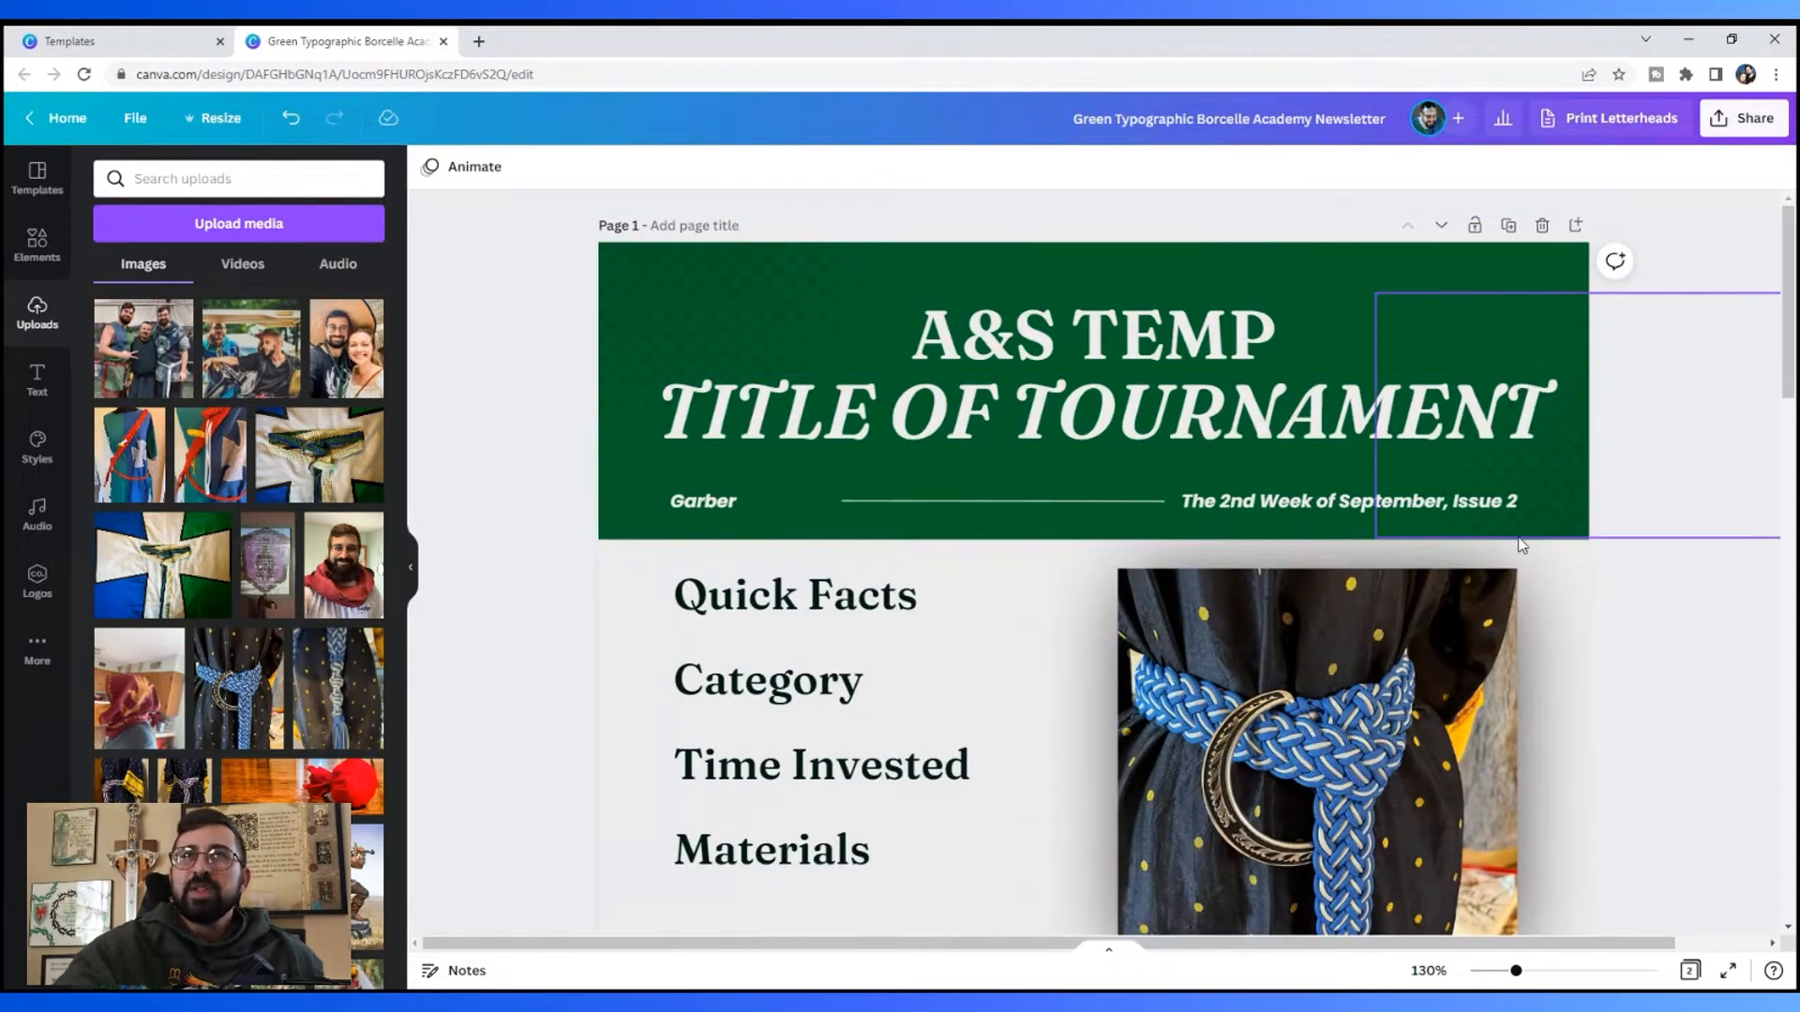
{"action": "scroll", "coordinate": [1637, 635], "scroll_direction": "down", "scroll_amount": 6}
{"action": "scroll", "coordinate": [1640, 638], "scroll_direction": "down", "scroll_amount": 1}
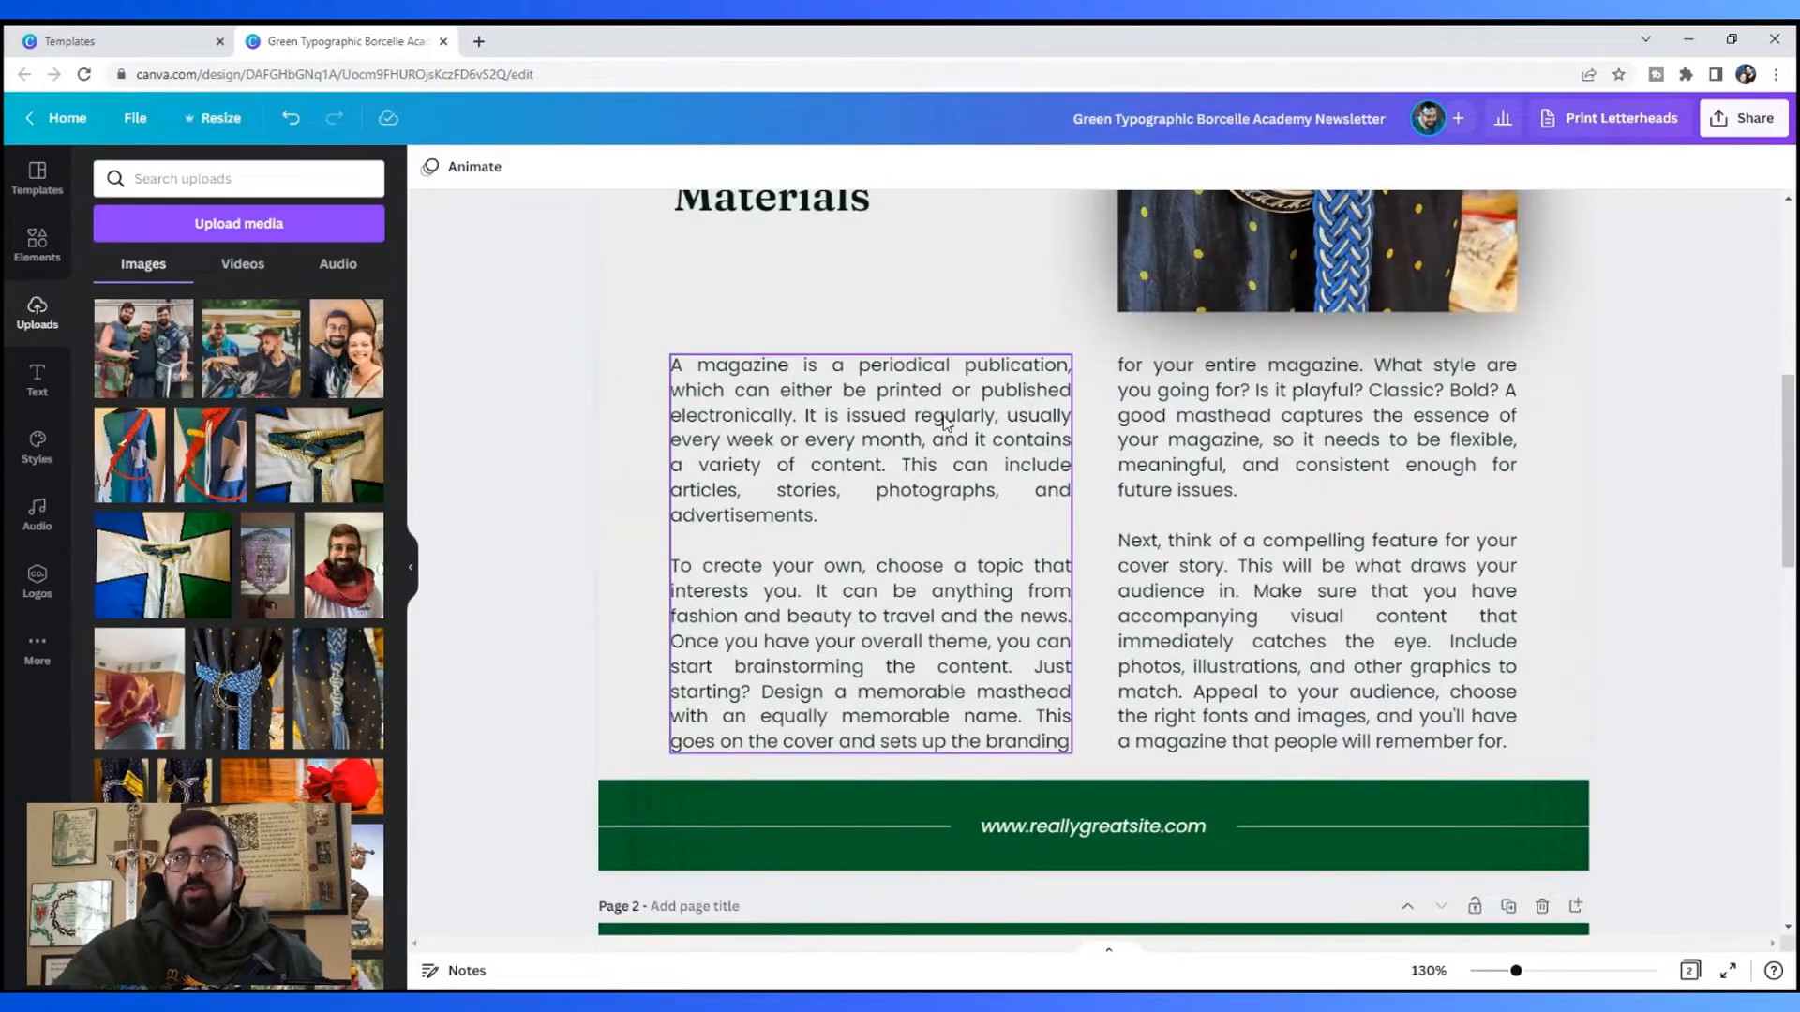
{"action": "scroll", "coordinate": [1314, 692], "scroll_direction": "up", "scroll_amount": 3}
{"action": "scroll", "coordinate": [1314, 692], "scroll_direction": "up", "scroll_amount": 3}
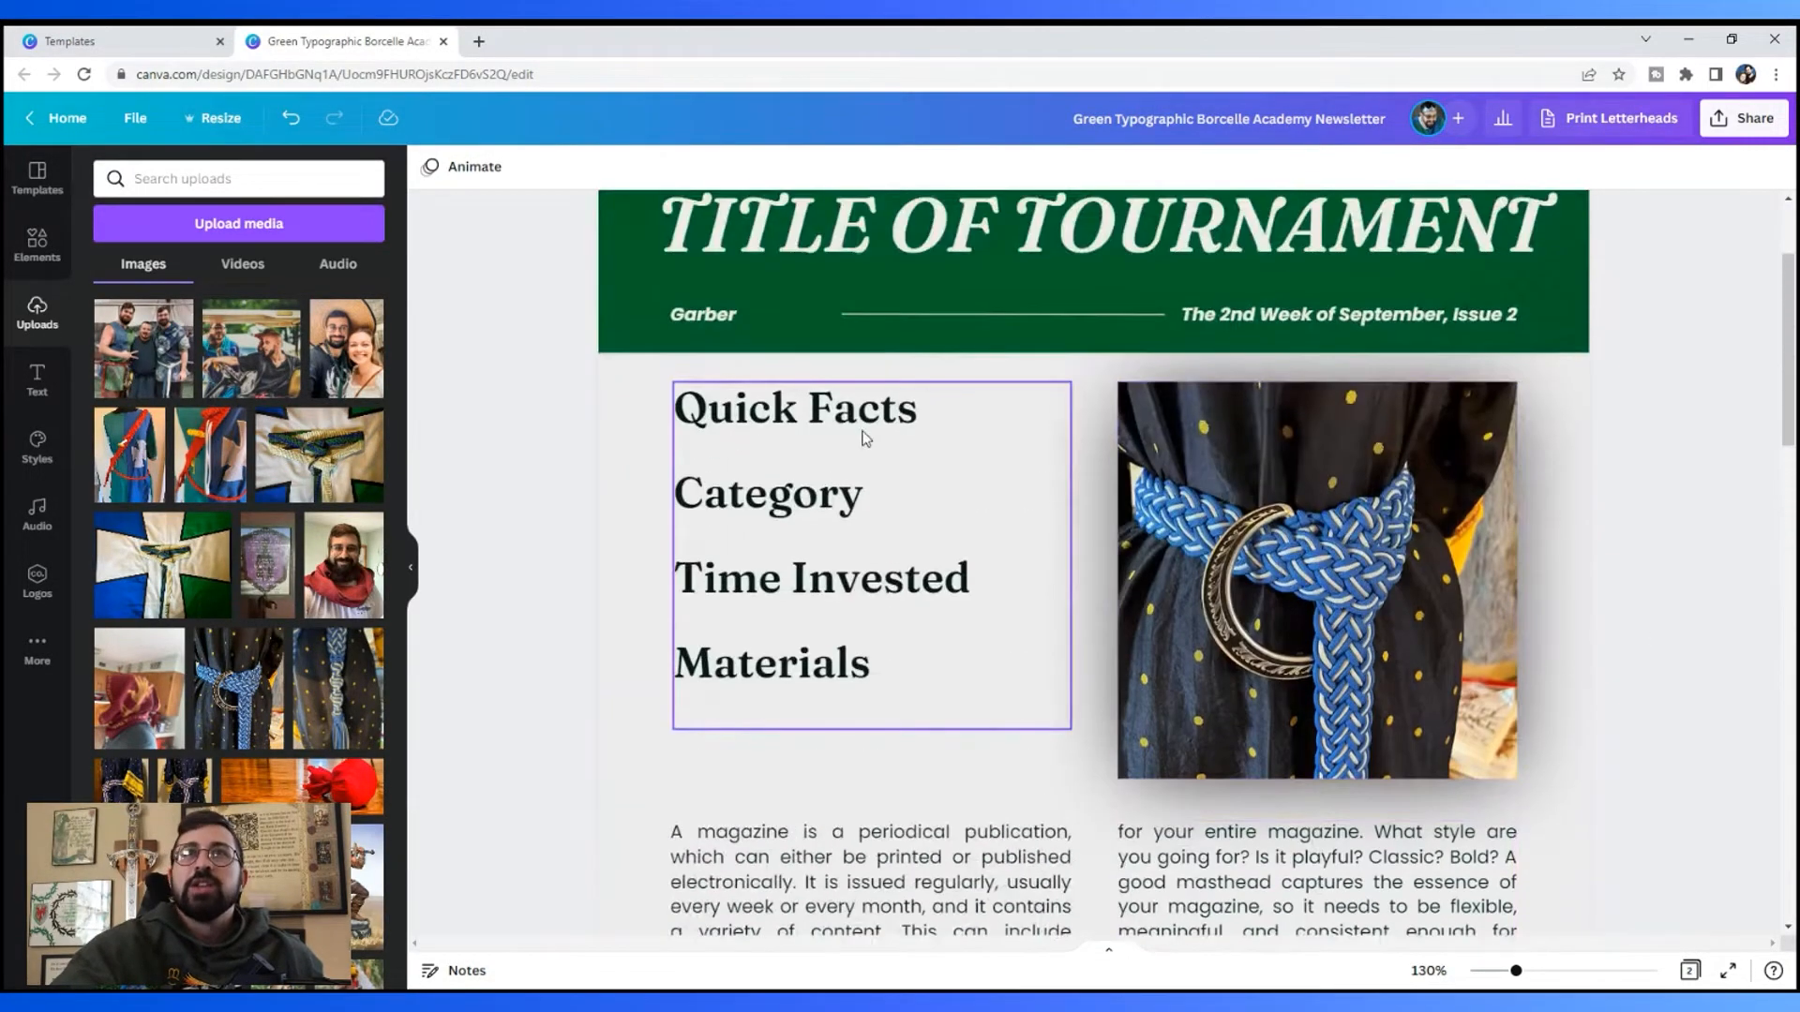
Step: Reduce the font size of all the text in the "Quick Facts" box to 17.5
{"action": "double_click", "coordinate": [872, 506]}
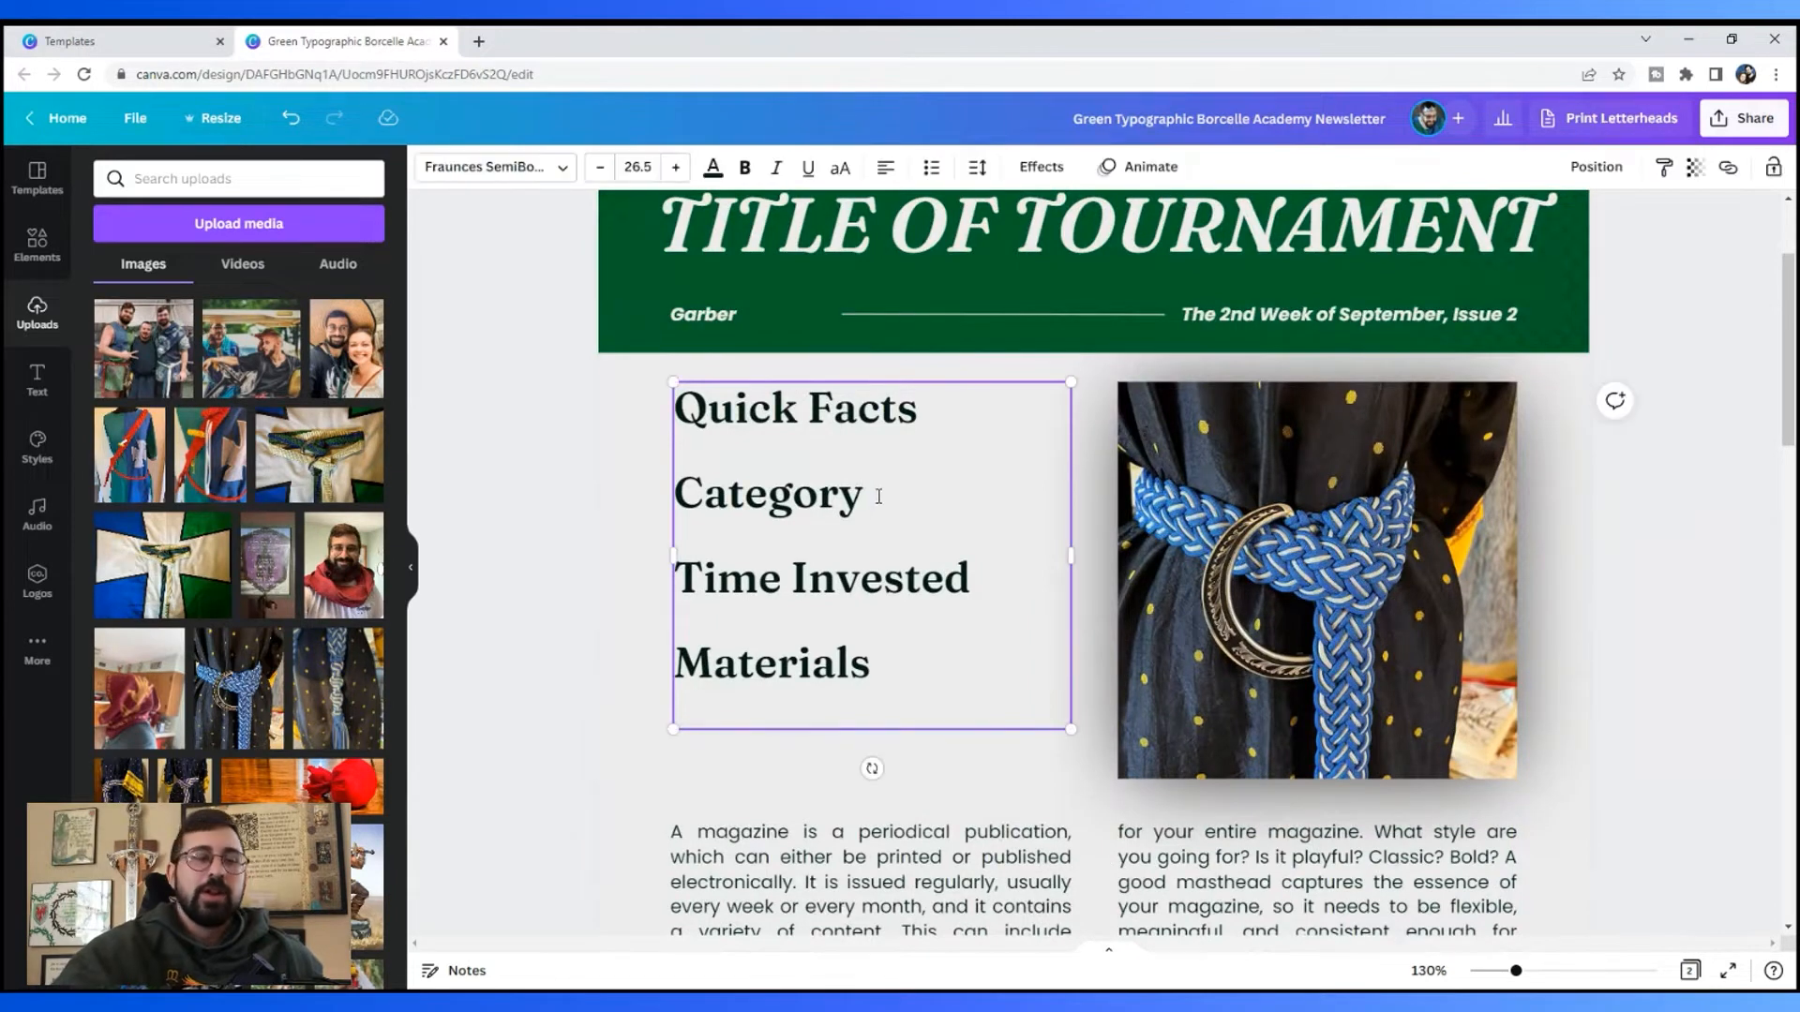
{"action": "left_click", "coordinate": [981, 578]}
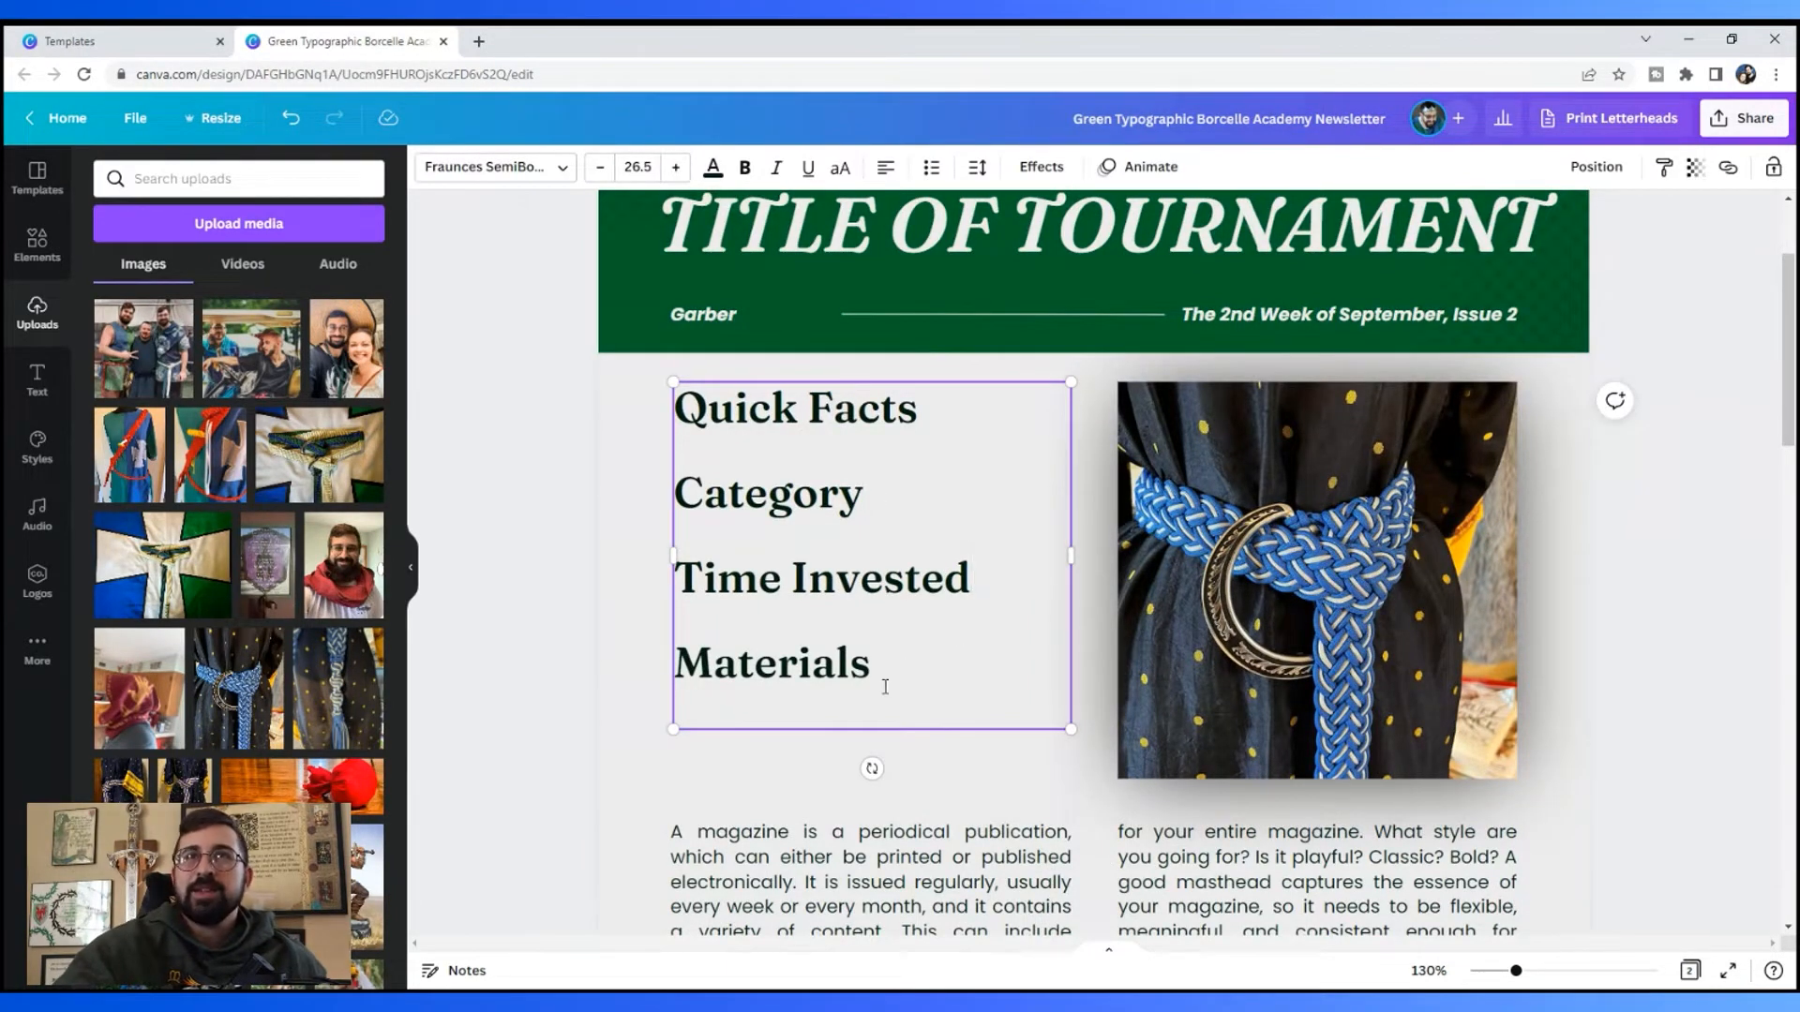
{"action": "left_click_drag", "start_coordinate": [884, 684], "coordinate": [711, 139]}
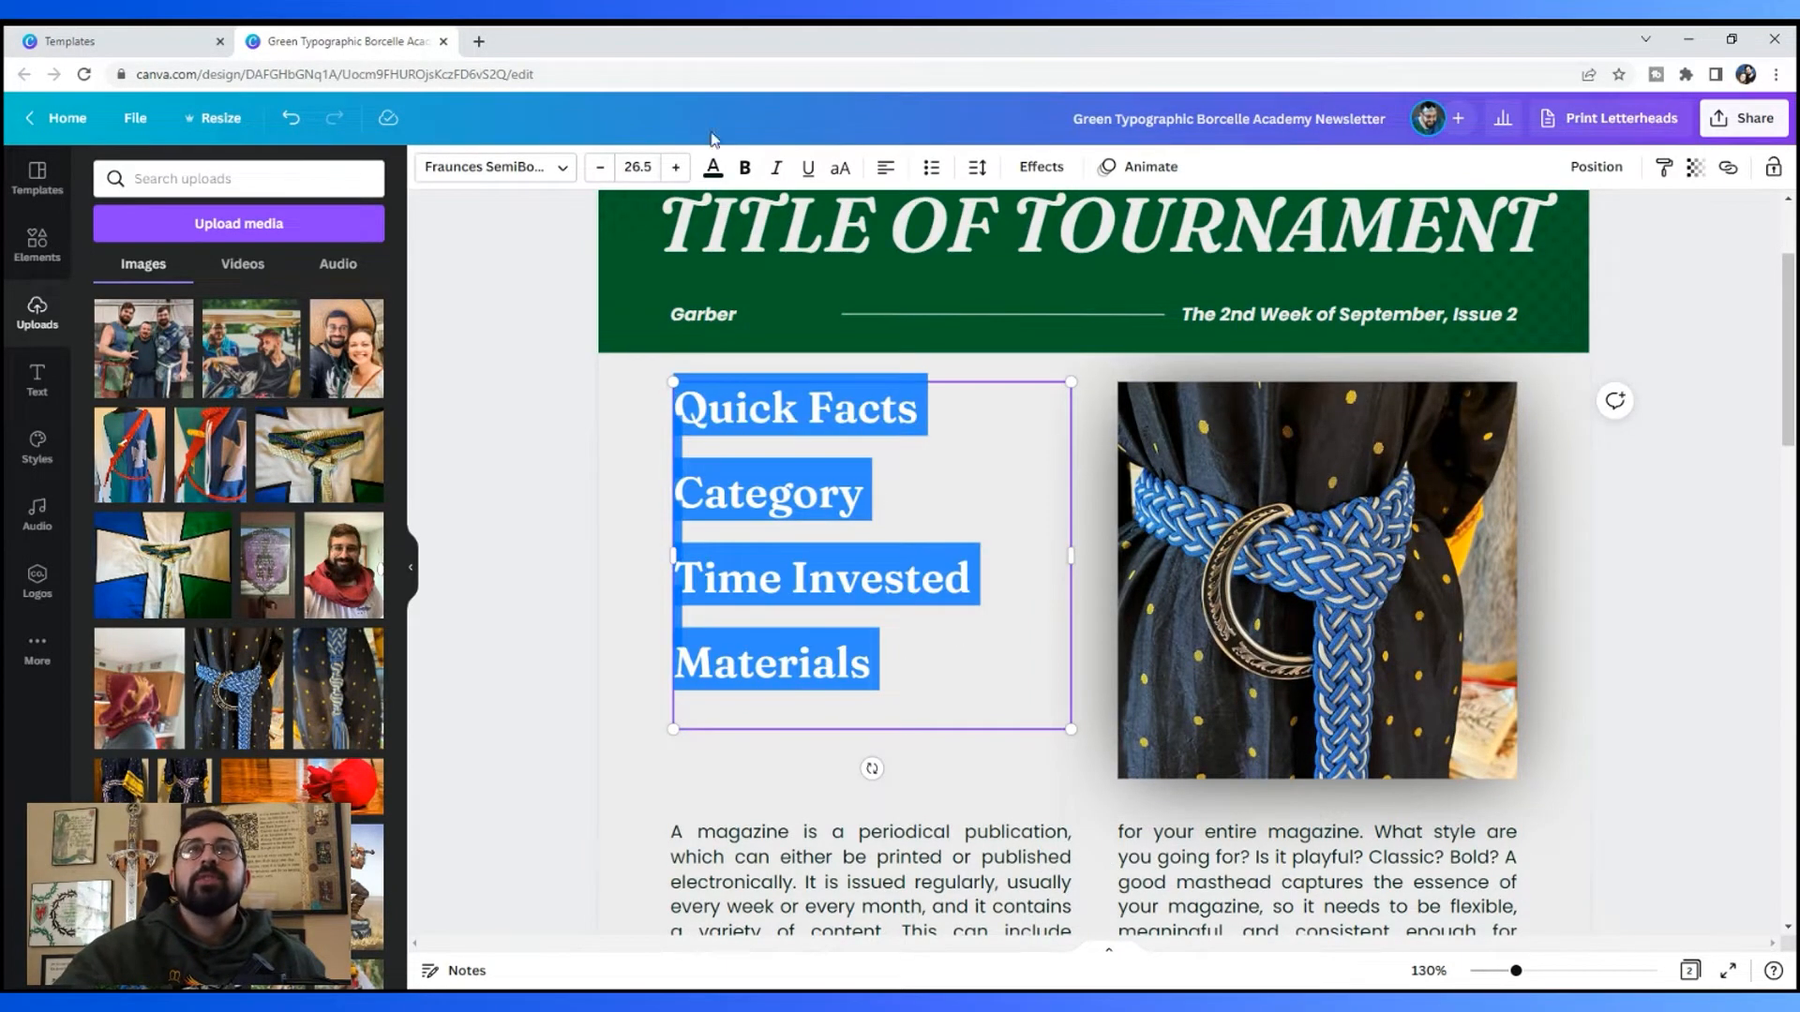
{"action": "left_click", "coordinate": [624, 166]}
{"action": "left_click", "coordinate": [607, 171]}
{"action": "left_click", "coordinate": [607, 170]}
{"action": "left_click", "coordinate": [608, 171]}
{"action": "left_click", "coordinate": [607, 171]}
{"action": "left_click", "coordinate": [607, 170]}
{"action": "left_click", "coordinate": [608, 171]}
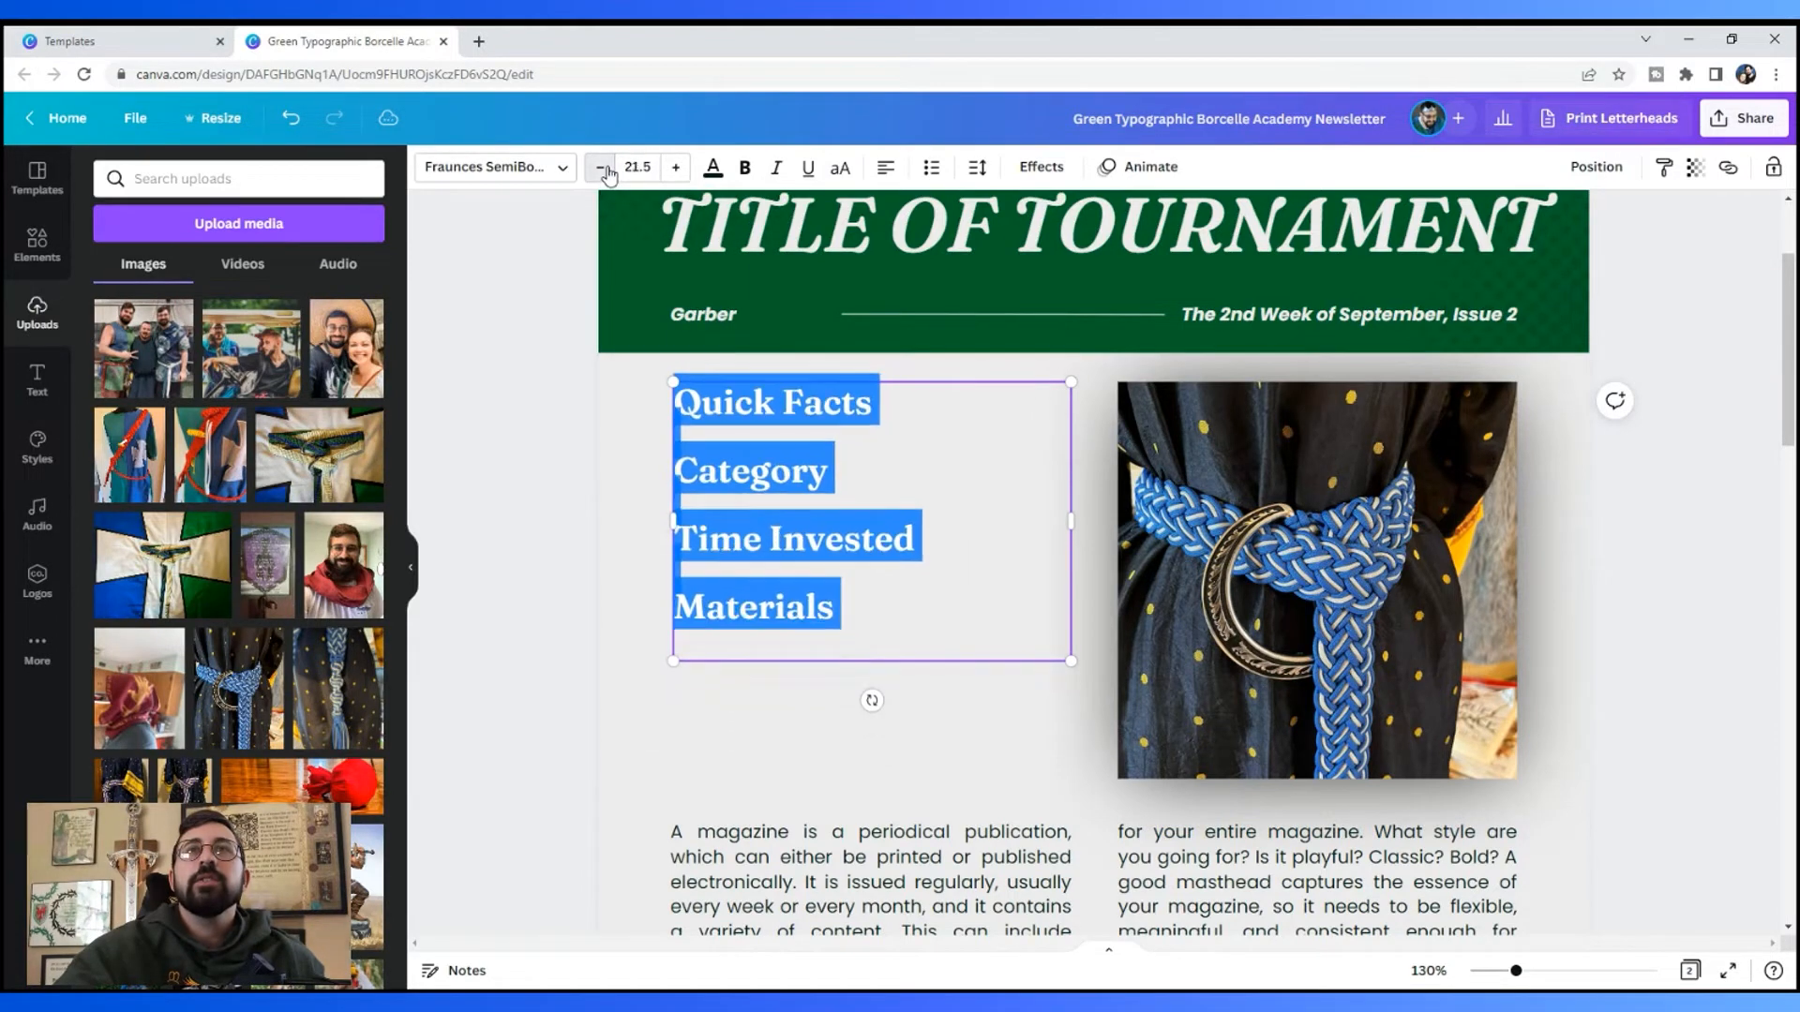
{"action": "left_click", "coordinate": [608, 171]}
{"action": "left_click", "coordinate": [607, 170]}
{"action": "left_click", "coordinate": [608, 170]}
{"action": "left_click", "coordinate": [607, 171]}
Step: Move the "Quick Facts" text box down so it sits lower beside the belt photo
{"action": "left_click", "coordinate": [494, 406]}
{"action": "left_click_drag", "start_coordinate": [796, 419], "coordinate": [789, 513]}
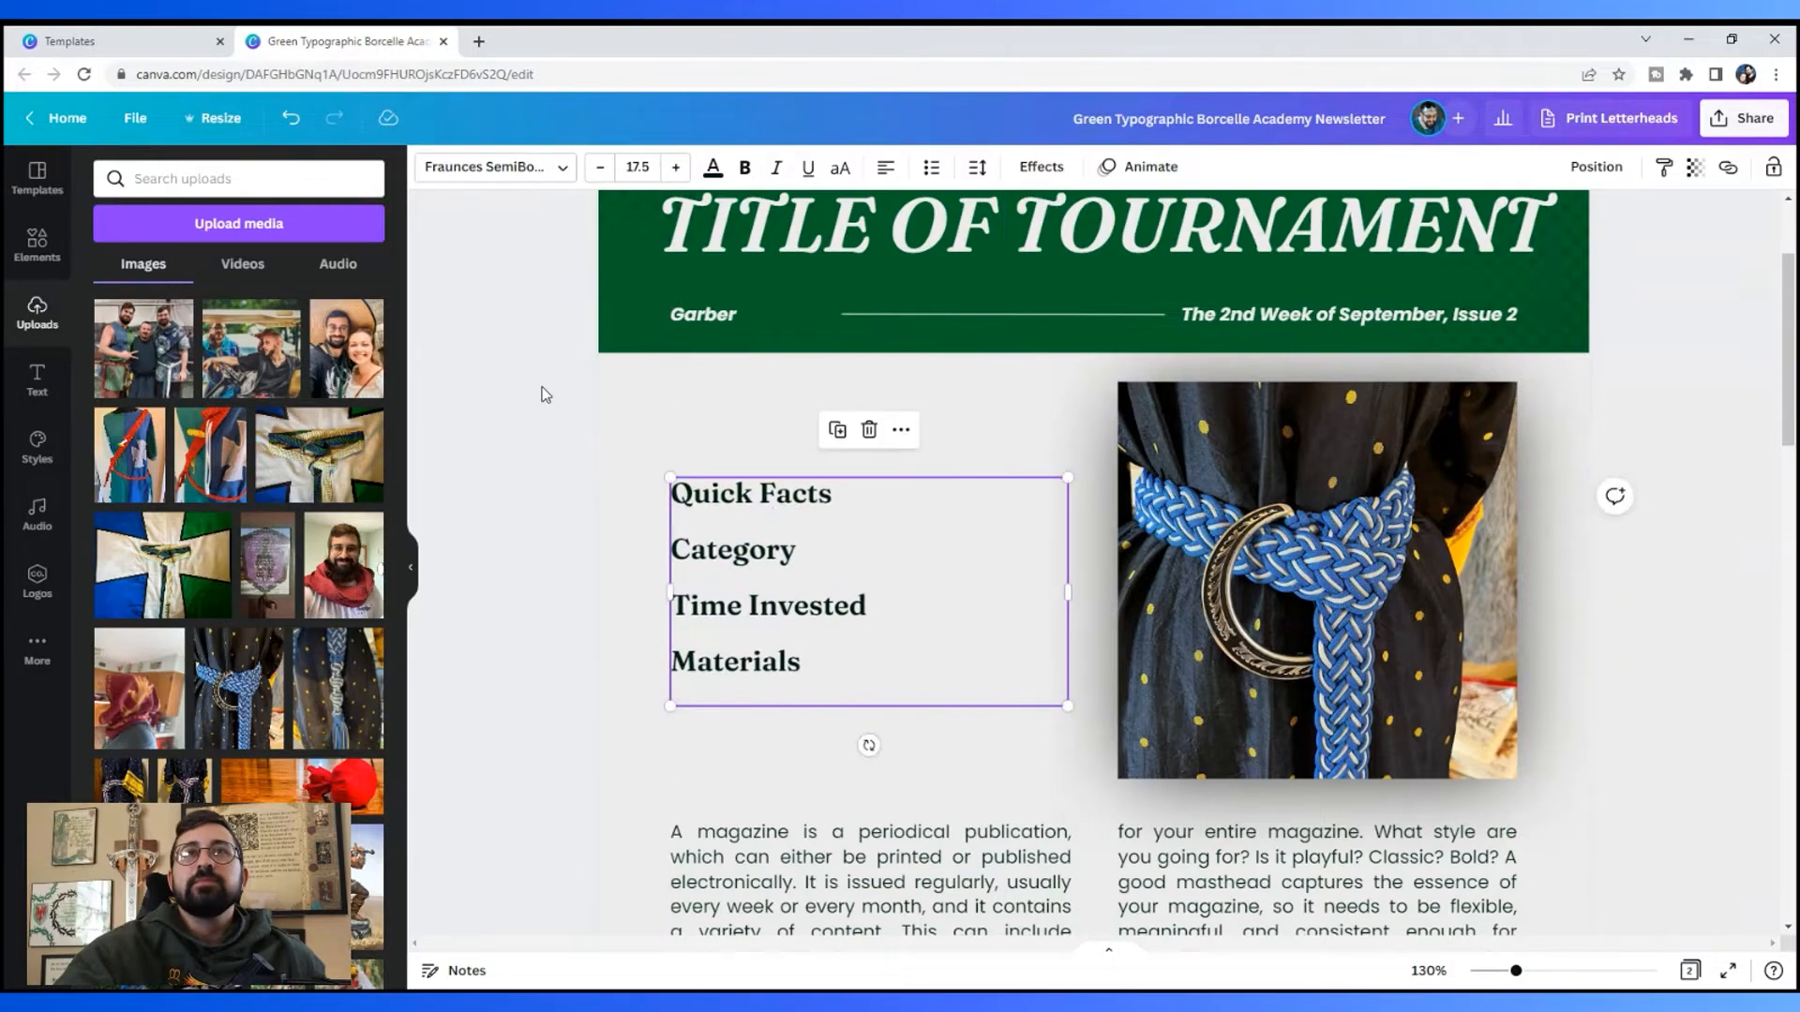
{"action": "left_click", "coordinate": [544, 393]}
{"action": "scroll", "coordinate": [912, 519], "scroll_direction": "down", "scroll_amount": 5}
{"action": "scroll", "coordinate": [1015, 571], "scroll_direction": "up", "scroll_amount": 7}
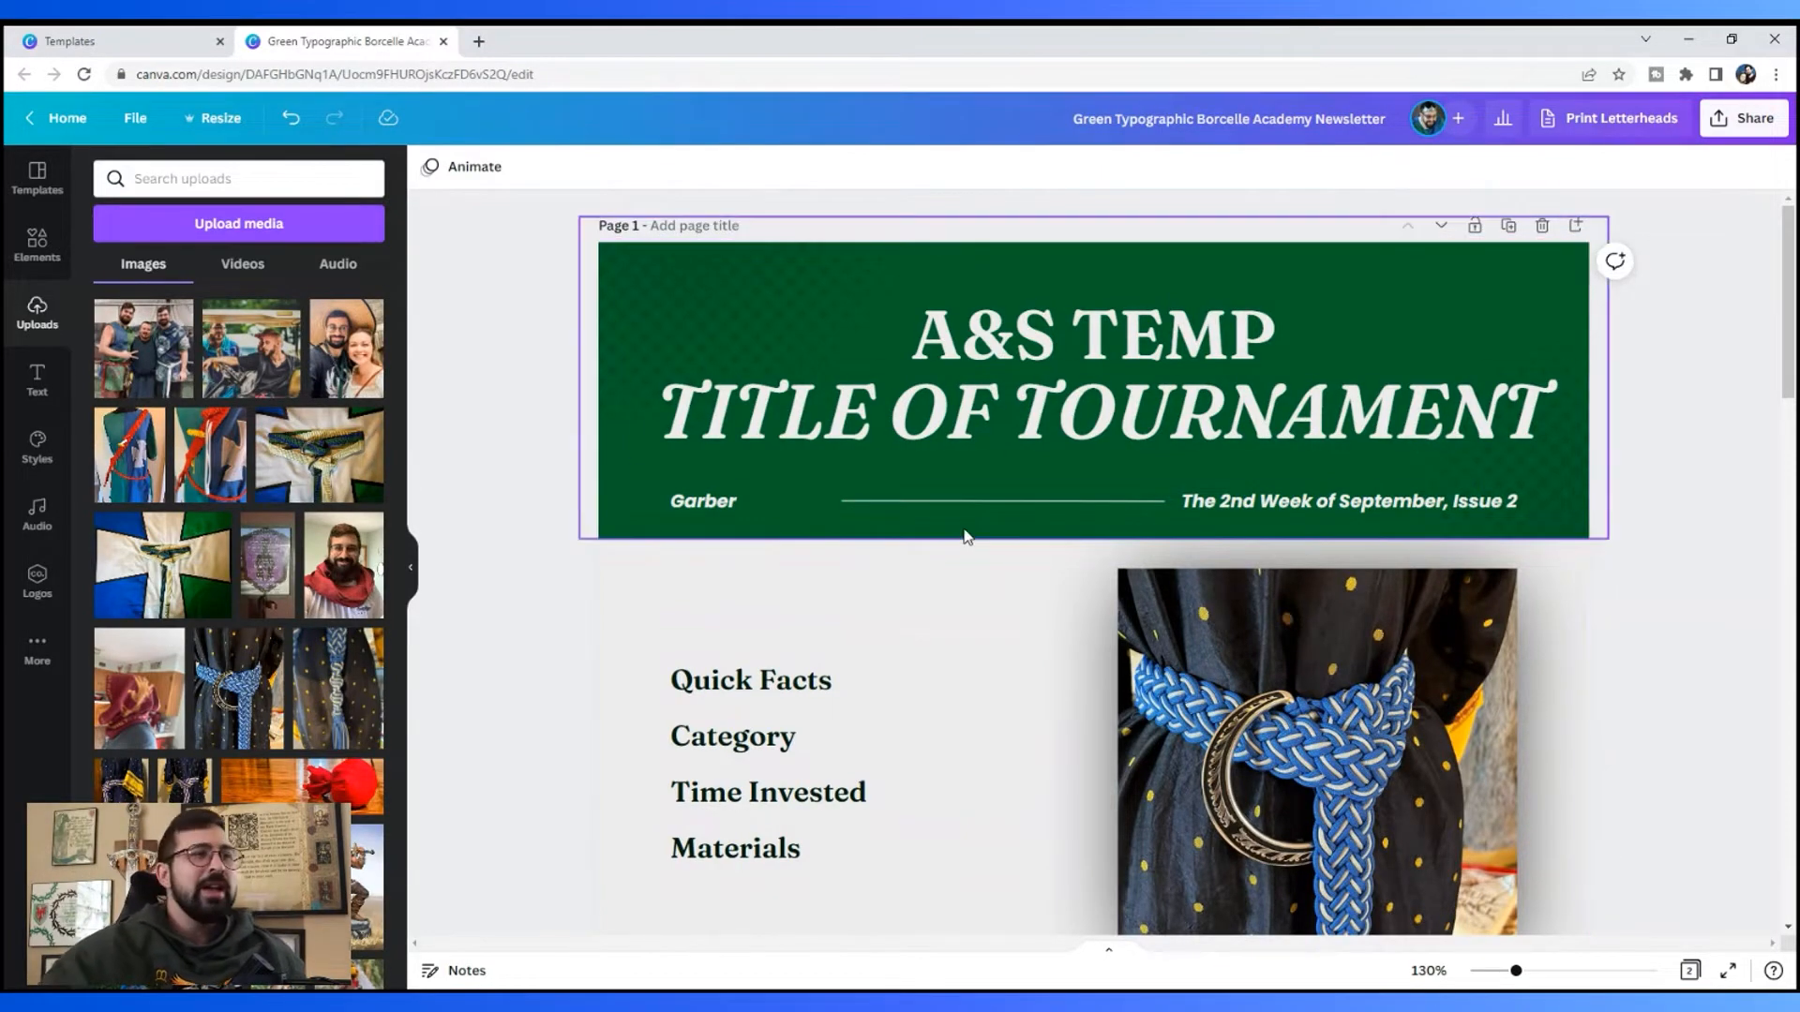
Step: Leave the template preview for the Canva home page and open the existing 2022DM design
{"action": "left_click", "coordinate": [139, 49]}
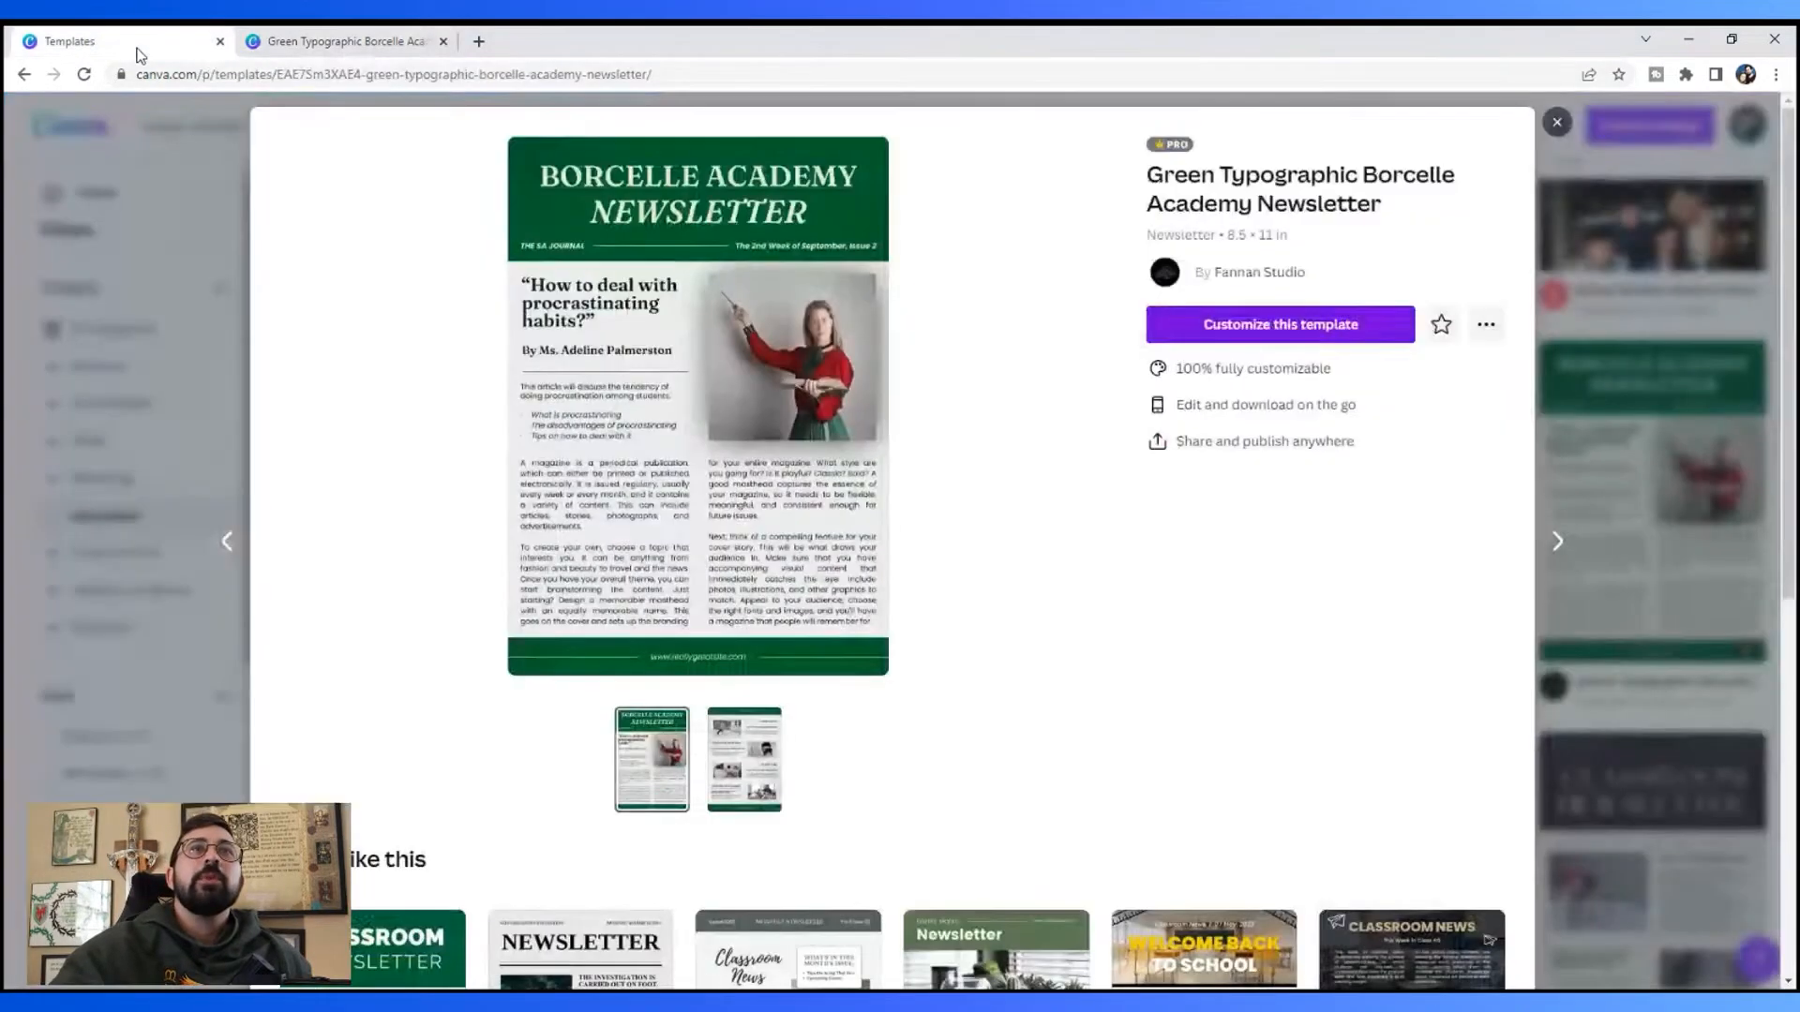
{"action": "left_click", "coordinate": [1557, 123]}
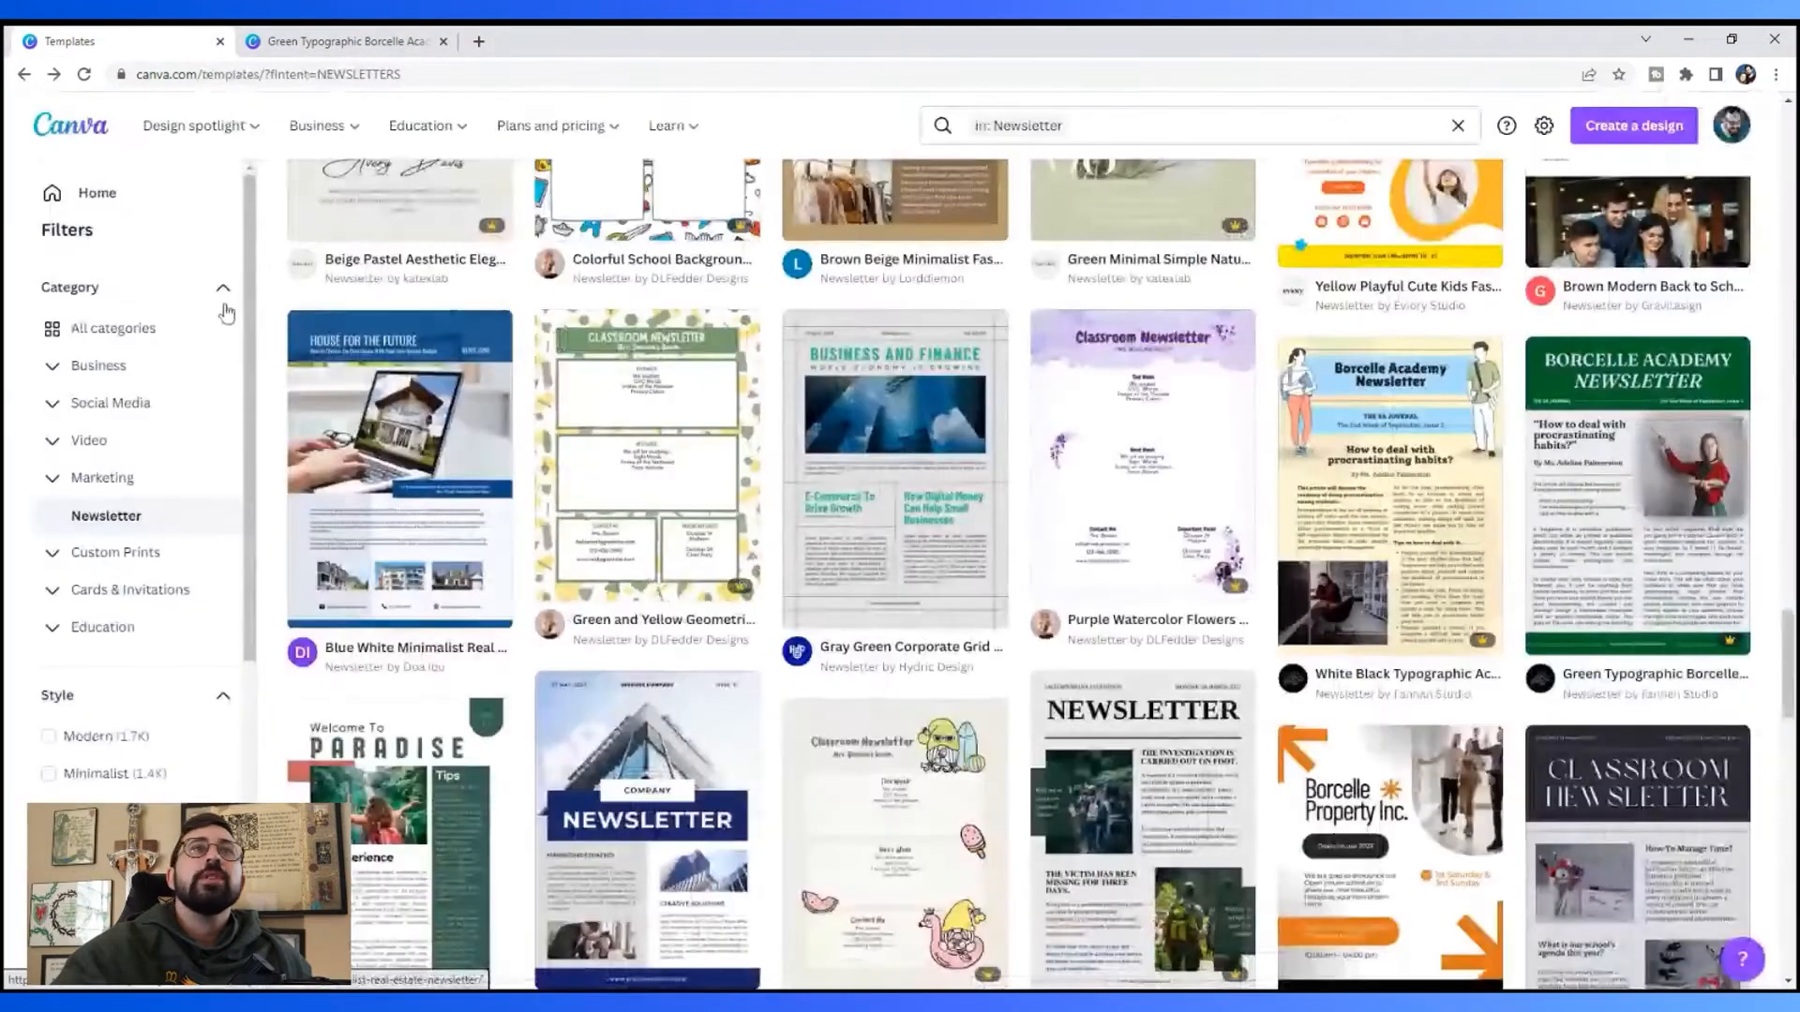
{"action": "scroll", "coordinate": [221, 301], "scroll_direction": "up", "scroll_amount": 5}
{"action": "left_click", "coordinate": [111, 192]}
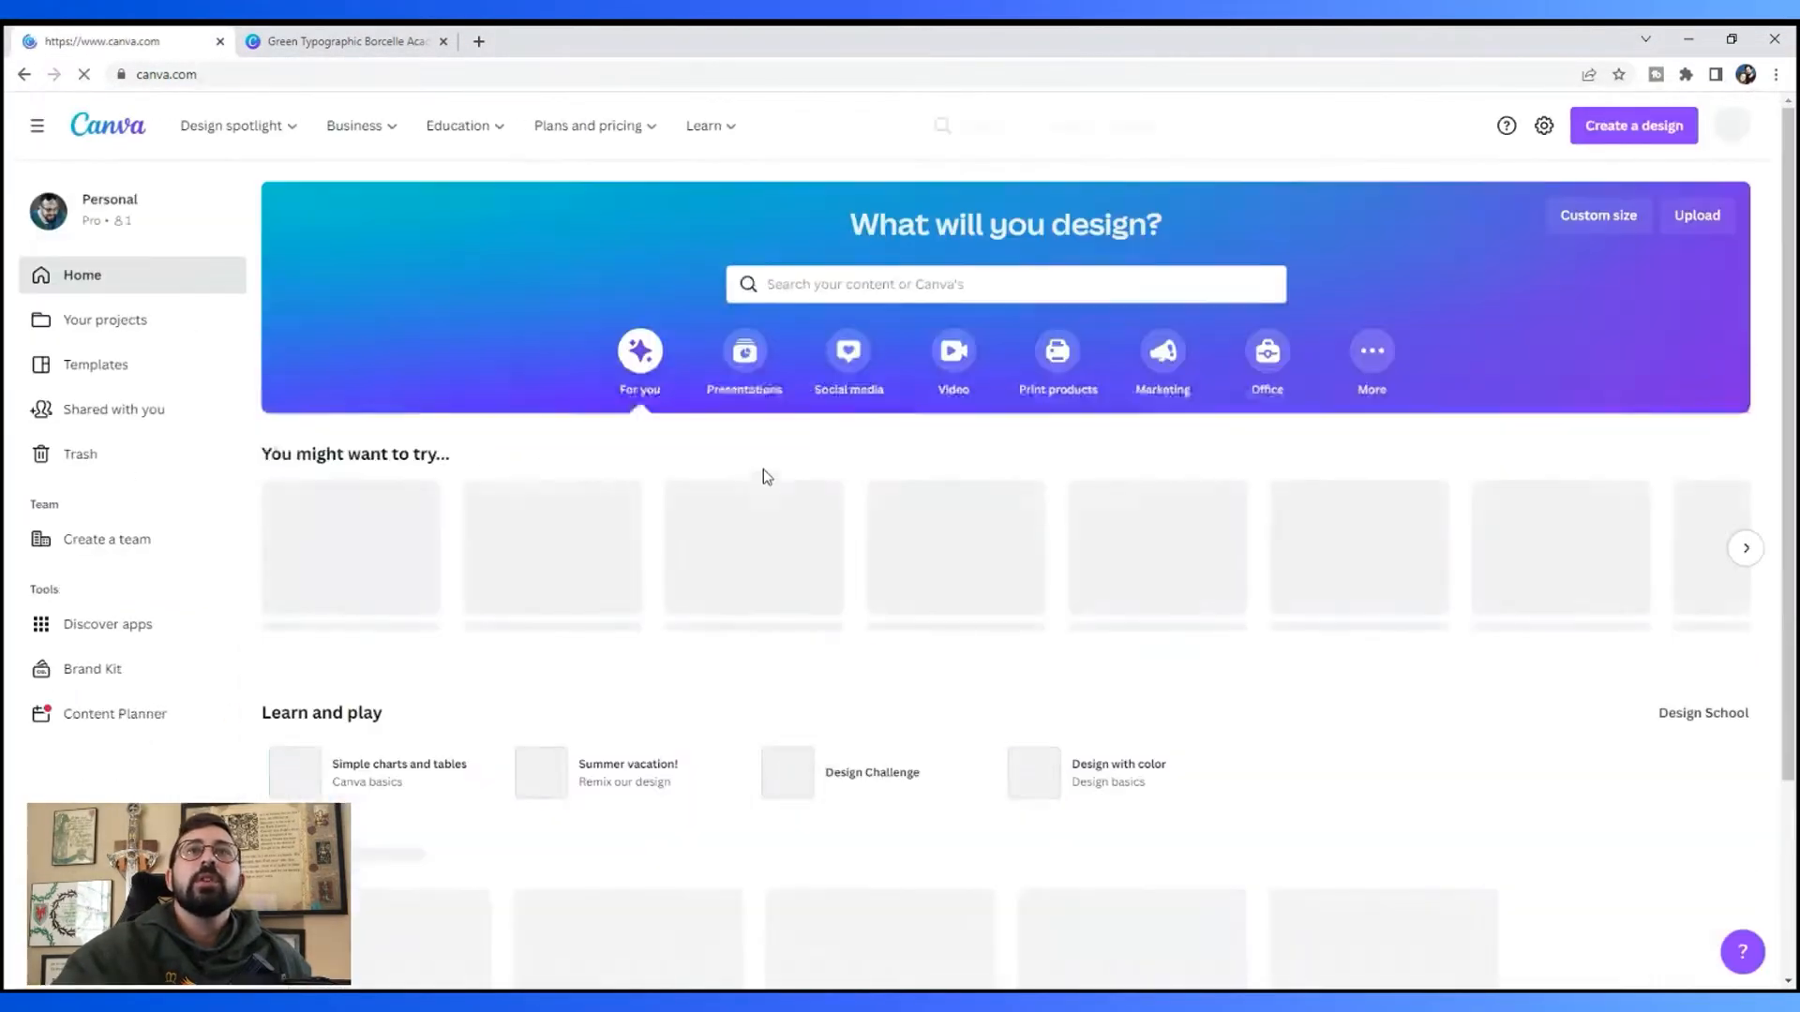
{"action": "scroll", "coordinate": [761, 496], "scroll_direction": "down", "scroll_amount": 2}
{"action": "left_click", "coordinate": [883, 792]}
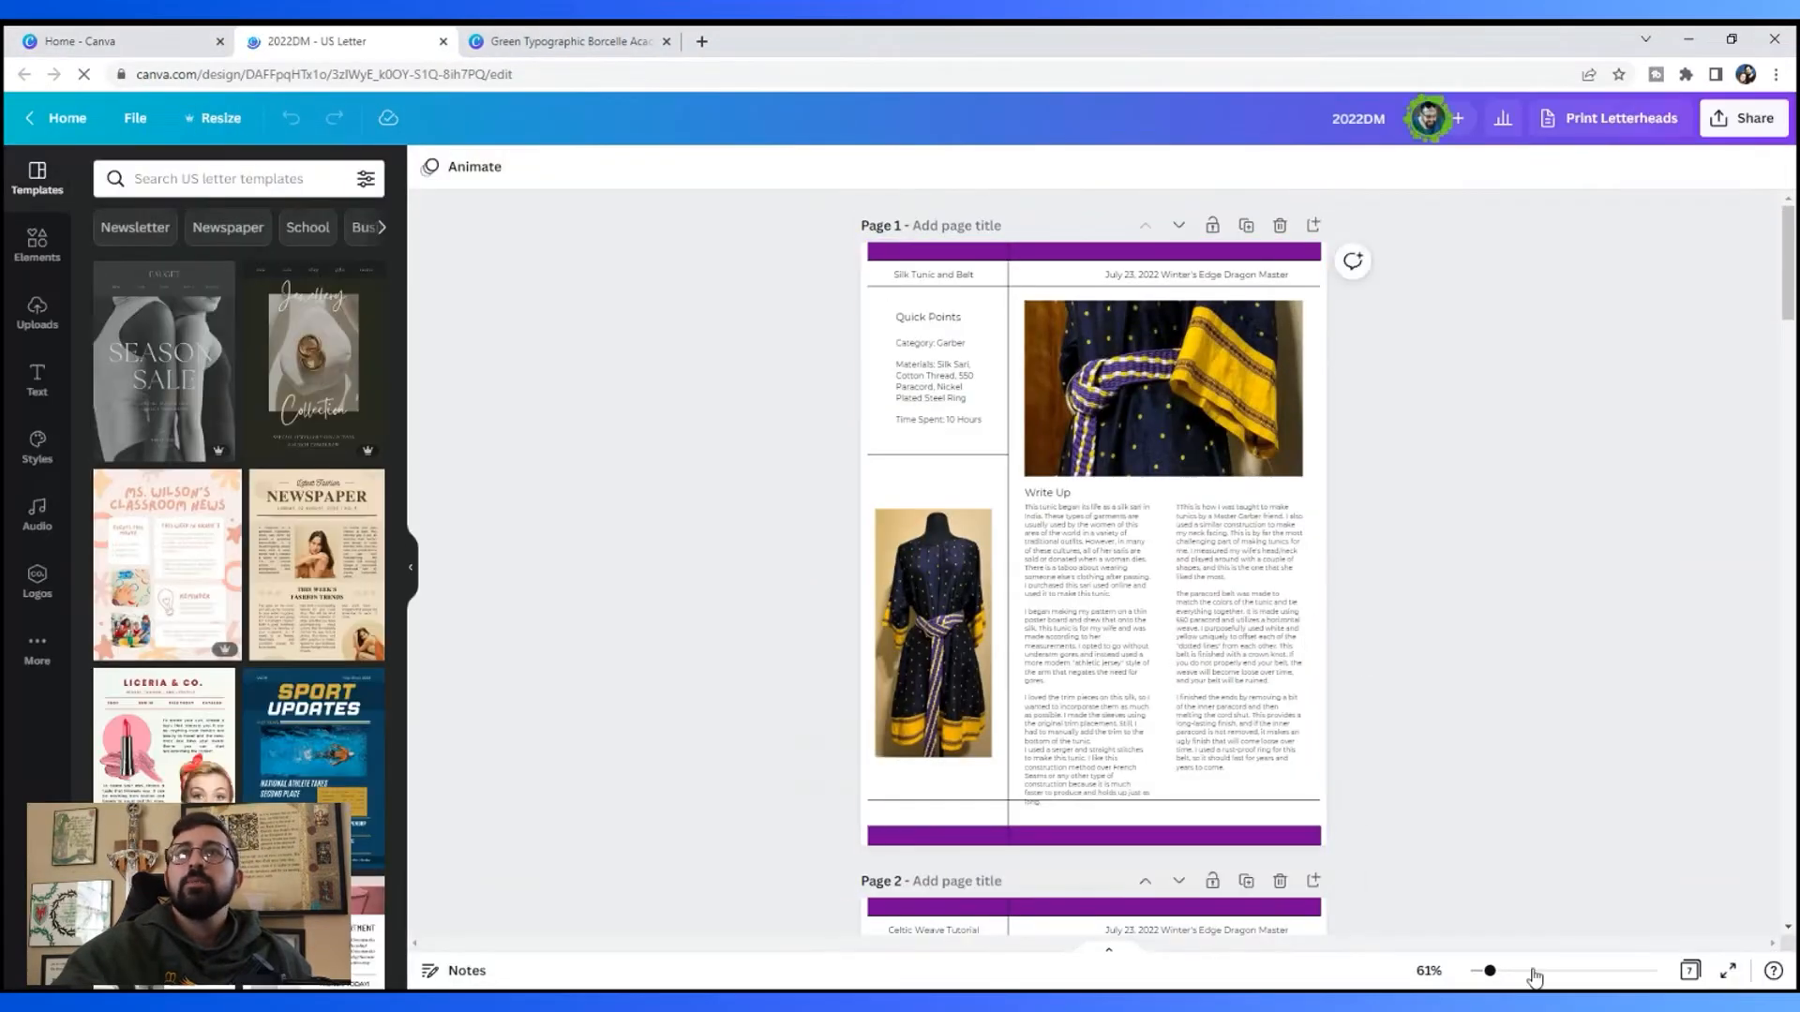
Step: Enlarge page 1 of the 2022DM design and examine its quick points, photos and two-column write-up
{"action": "left_click_drag", "start_coordinate": [1491, 971], "coordinate": [1519, 972]}
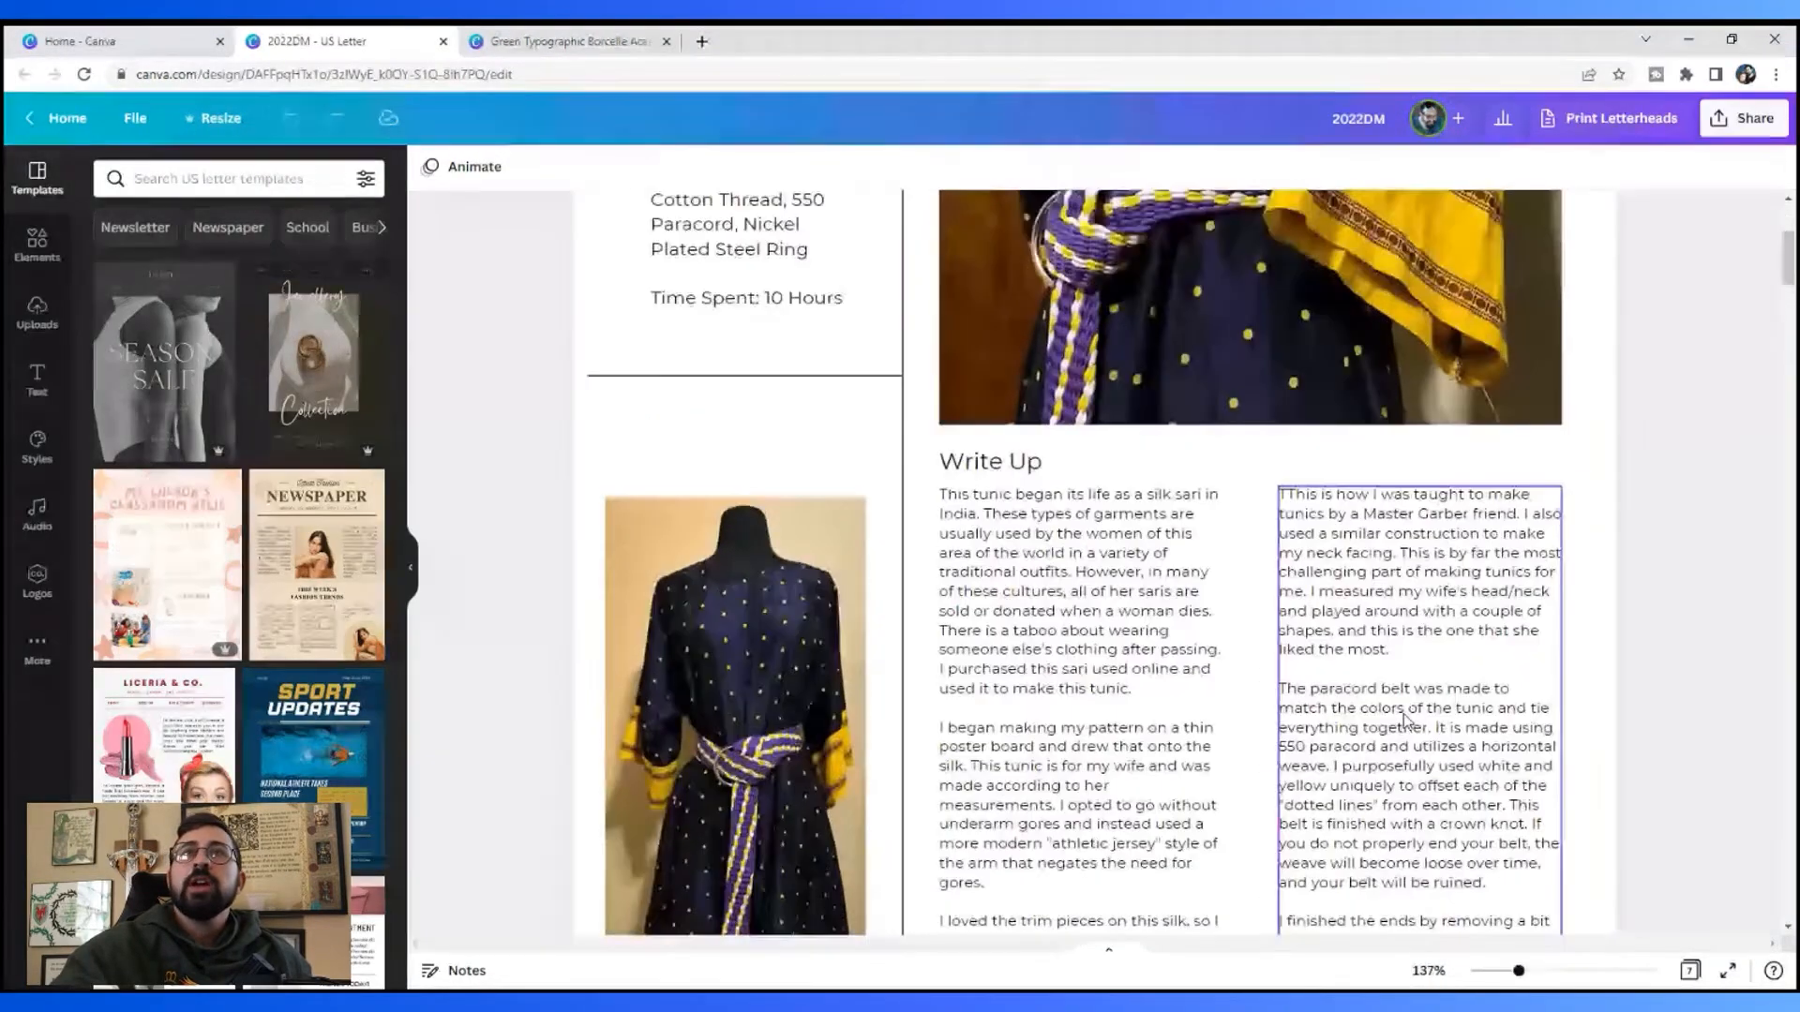
{"action": "scroll", "coordinate": [1407, 706], "scroll_direction": "up", "scroll_amount": 4}
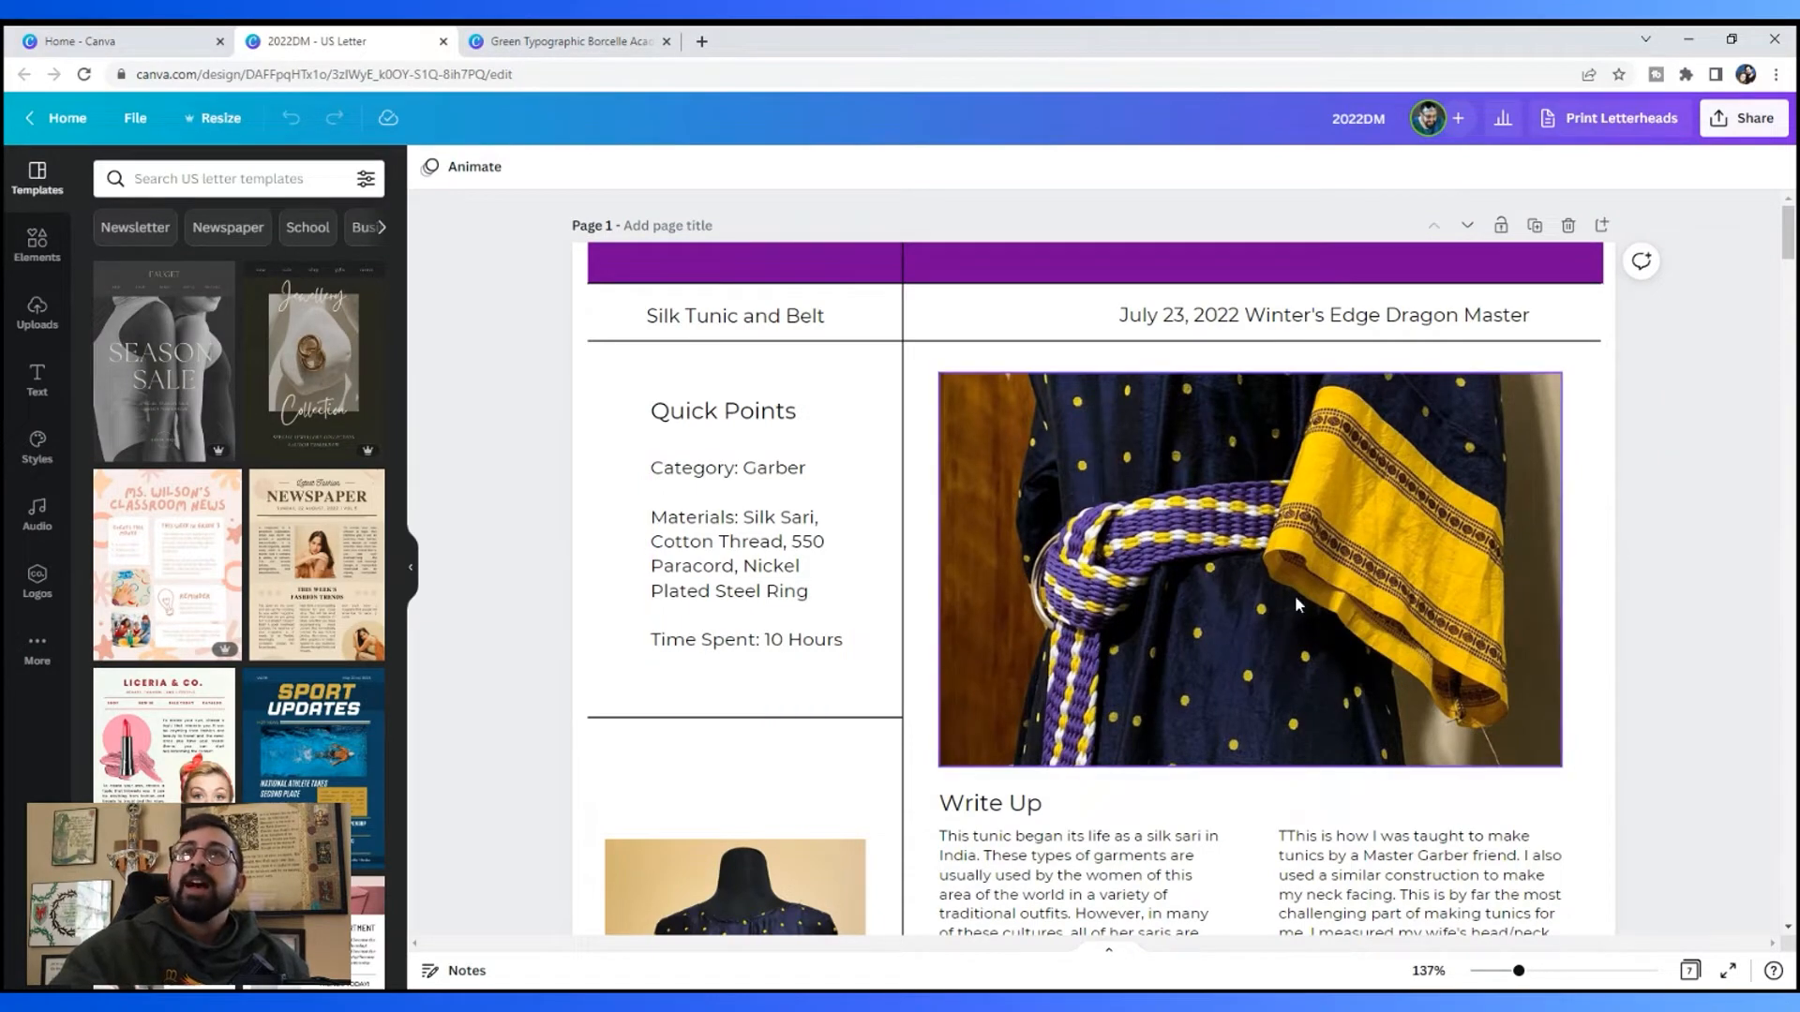
{"action": "scroll", "coordinate": [1211, 593], "scroll_direction": "down", "scroll_amount": 3}
{"action": "scroll", "coordinate": [1211, 594], "scroll_direction": "down", "scroll_amount": 3}
{"action": "scroll", "coordinate": [753, 526], "scroll_direction": "up", "scroll_amount": 2}
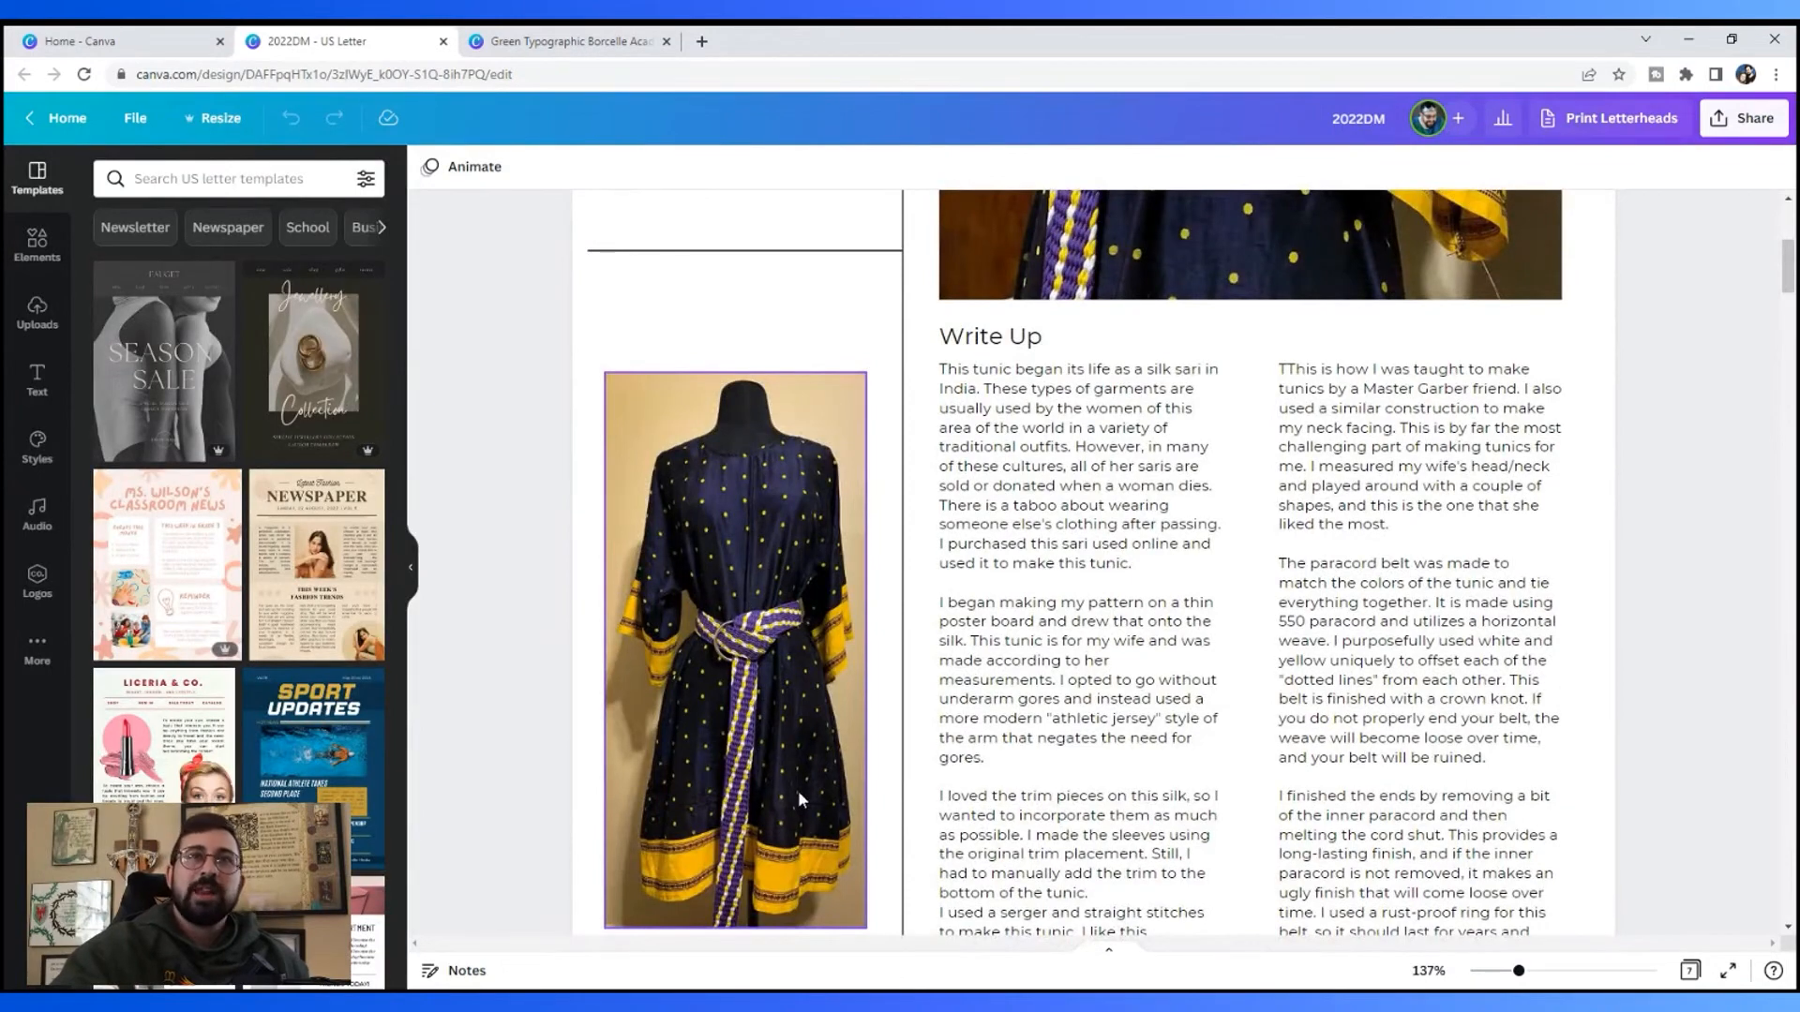
{"action": "scroll", "coordinate": [799, 799], "scroll_direction": "up", "scroll_amount": 2}
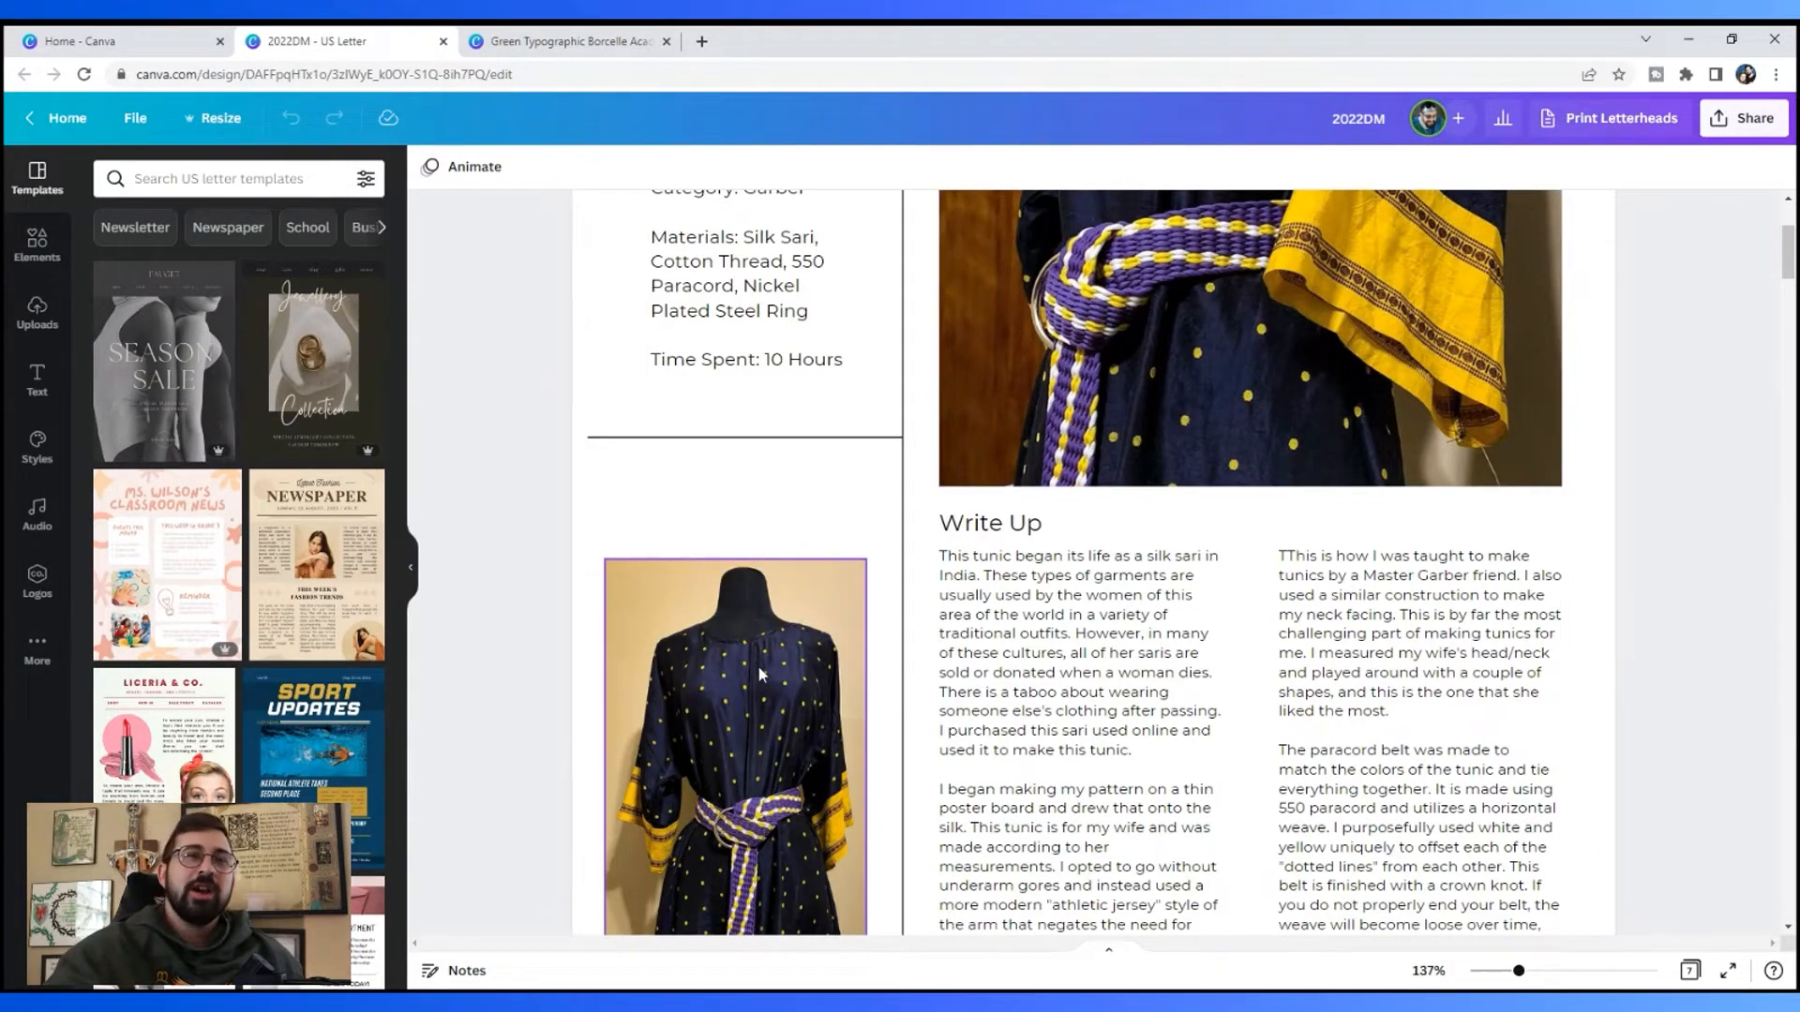
{"action": "scroll", "coordinate": [1107, 591], "scroll_direction": "down", "scroll_amount": 2}
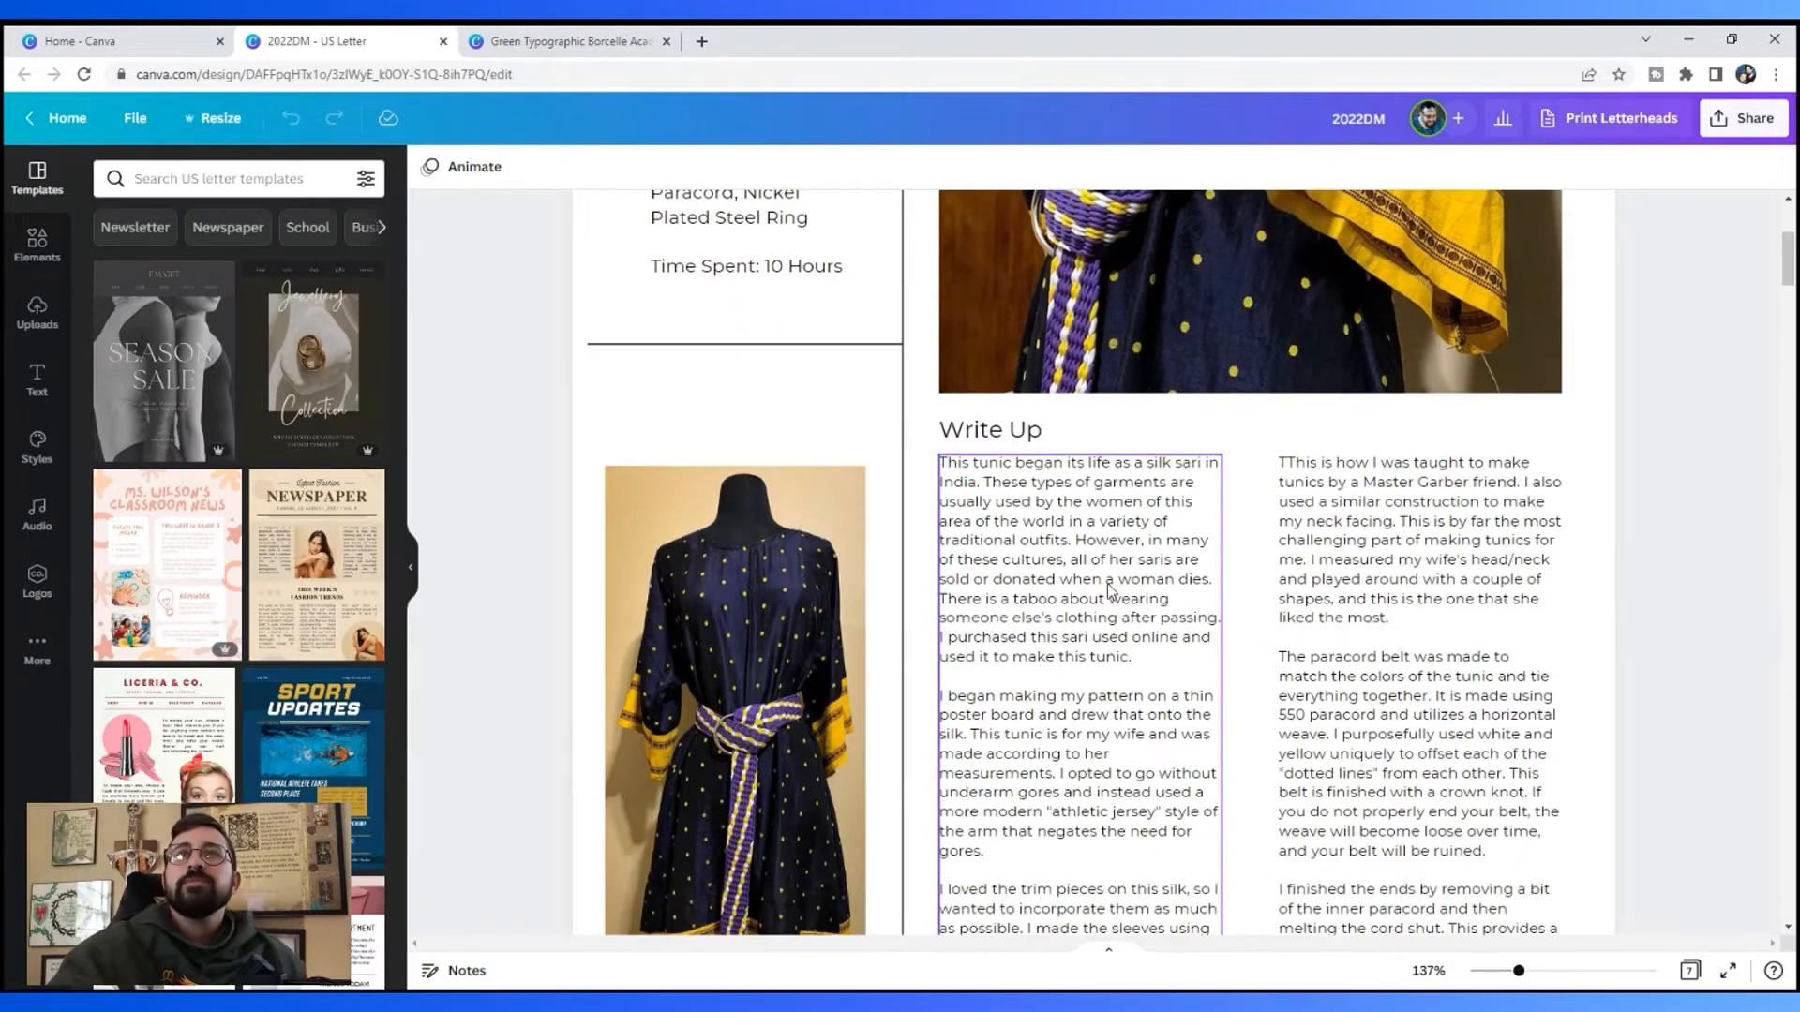
{"action": "scroll", "coordinate": [1263, 574], "scroll_direction": "down", "scroll_amount": 4}
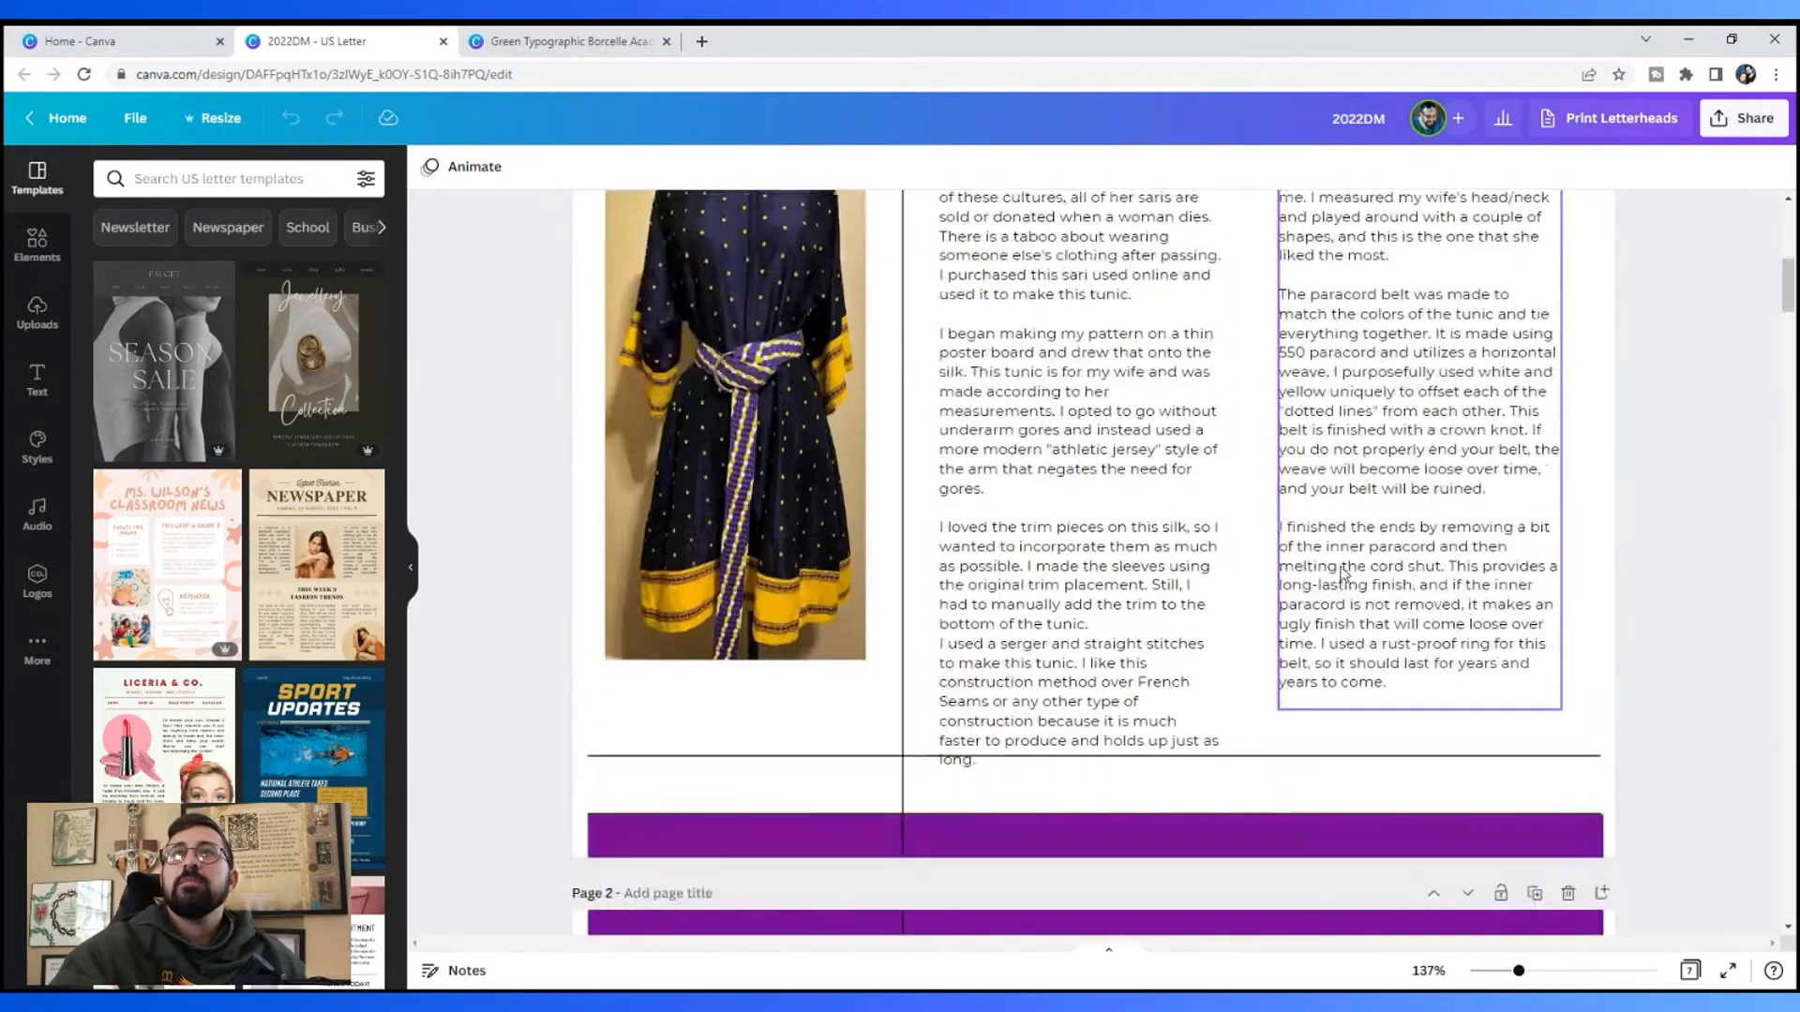
{"action": "scroll", "coordinate": [1331, 572], "scroll_direction": "up", "scroll_amount": 2}
{"action": "scroll", "coordinate": [1343, 571], "scroll_direction": "down", "scroll_amount": 3}
{"action": "scroll", "coordinate": [1343, 572], "scroll_direction": "up", "scroll_amount": 3}
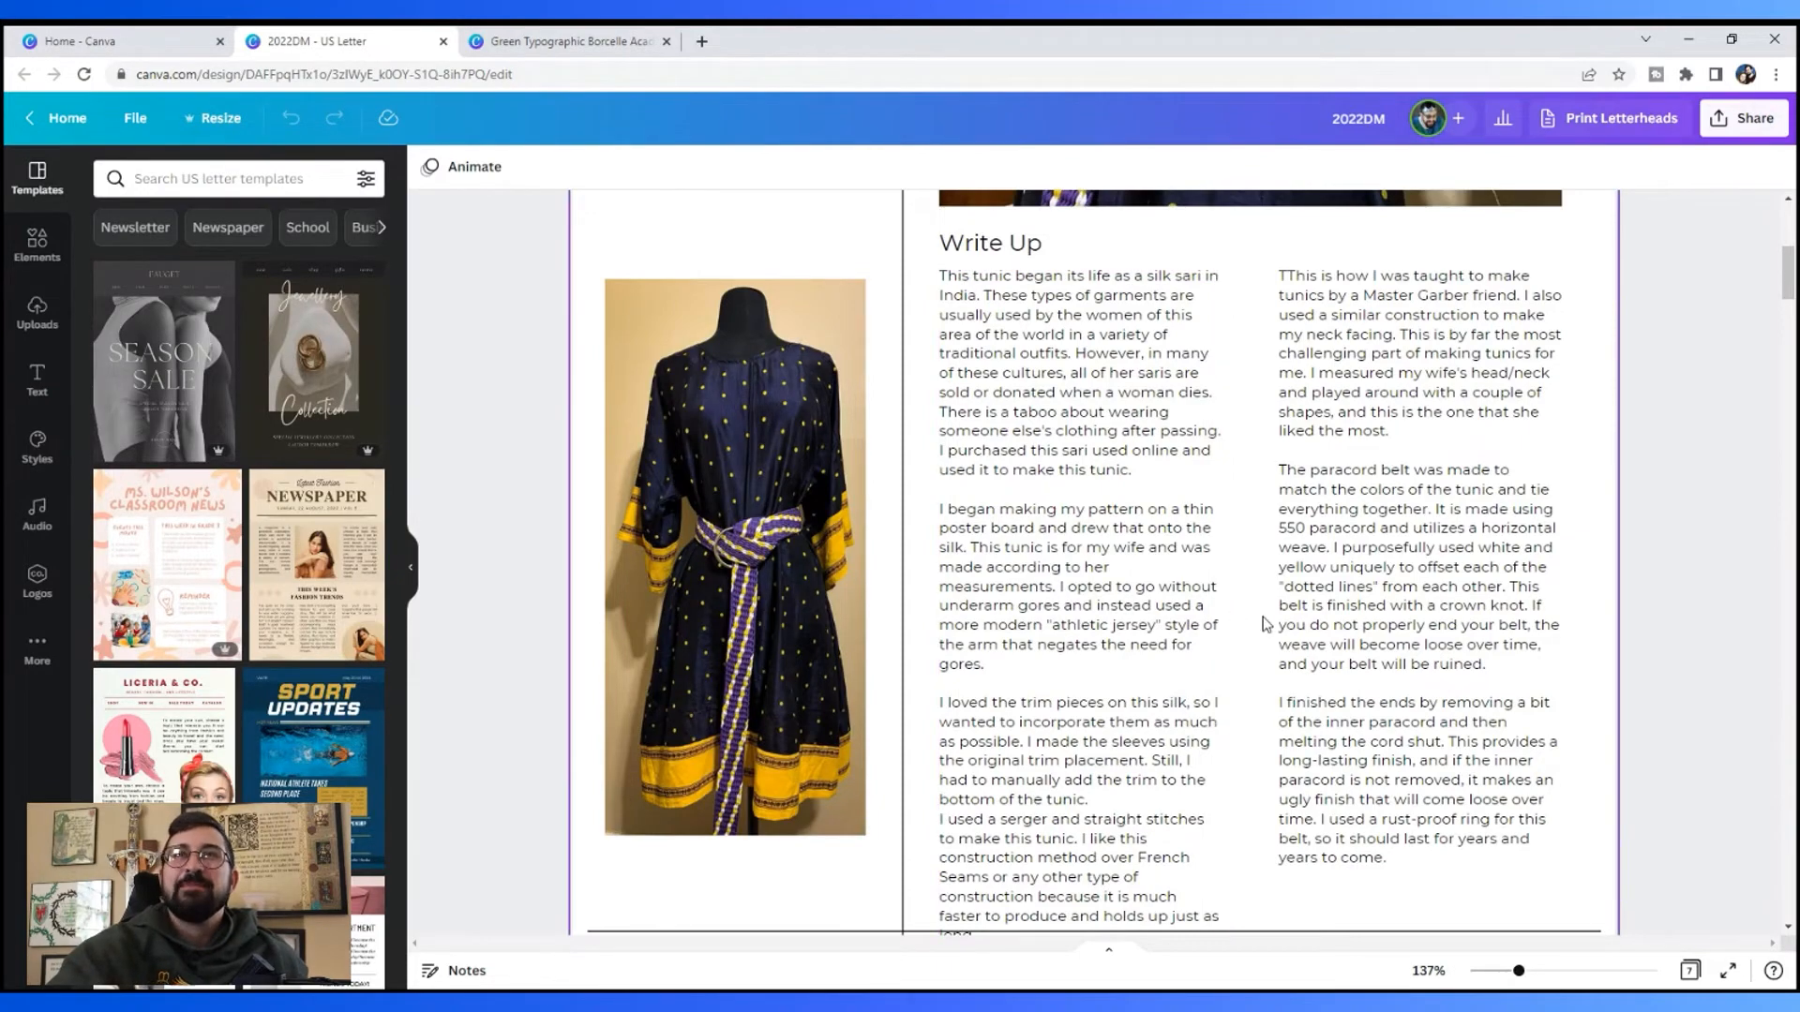
{"action": "scroll", "coordinate": [1243, 665], "scroll_direction": "down", "scroll_amount": 1}
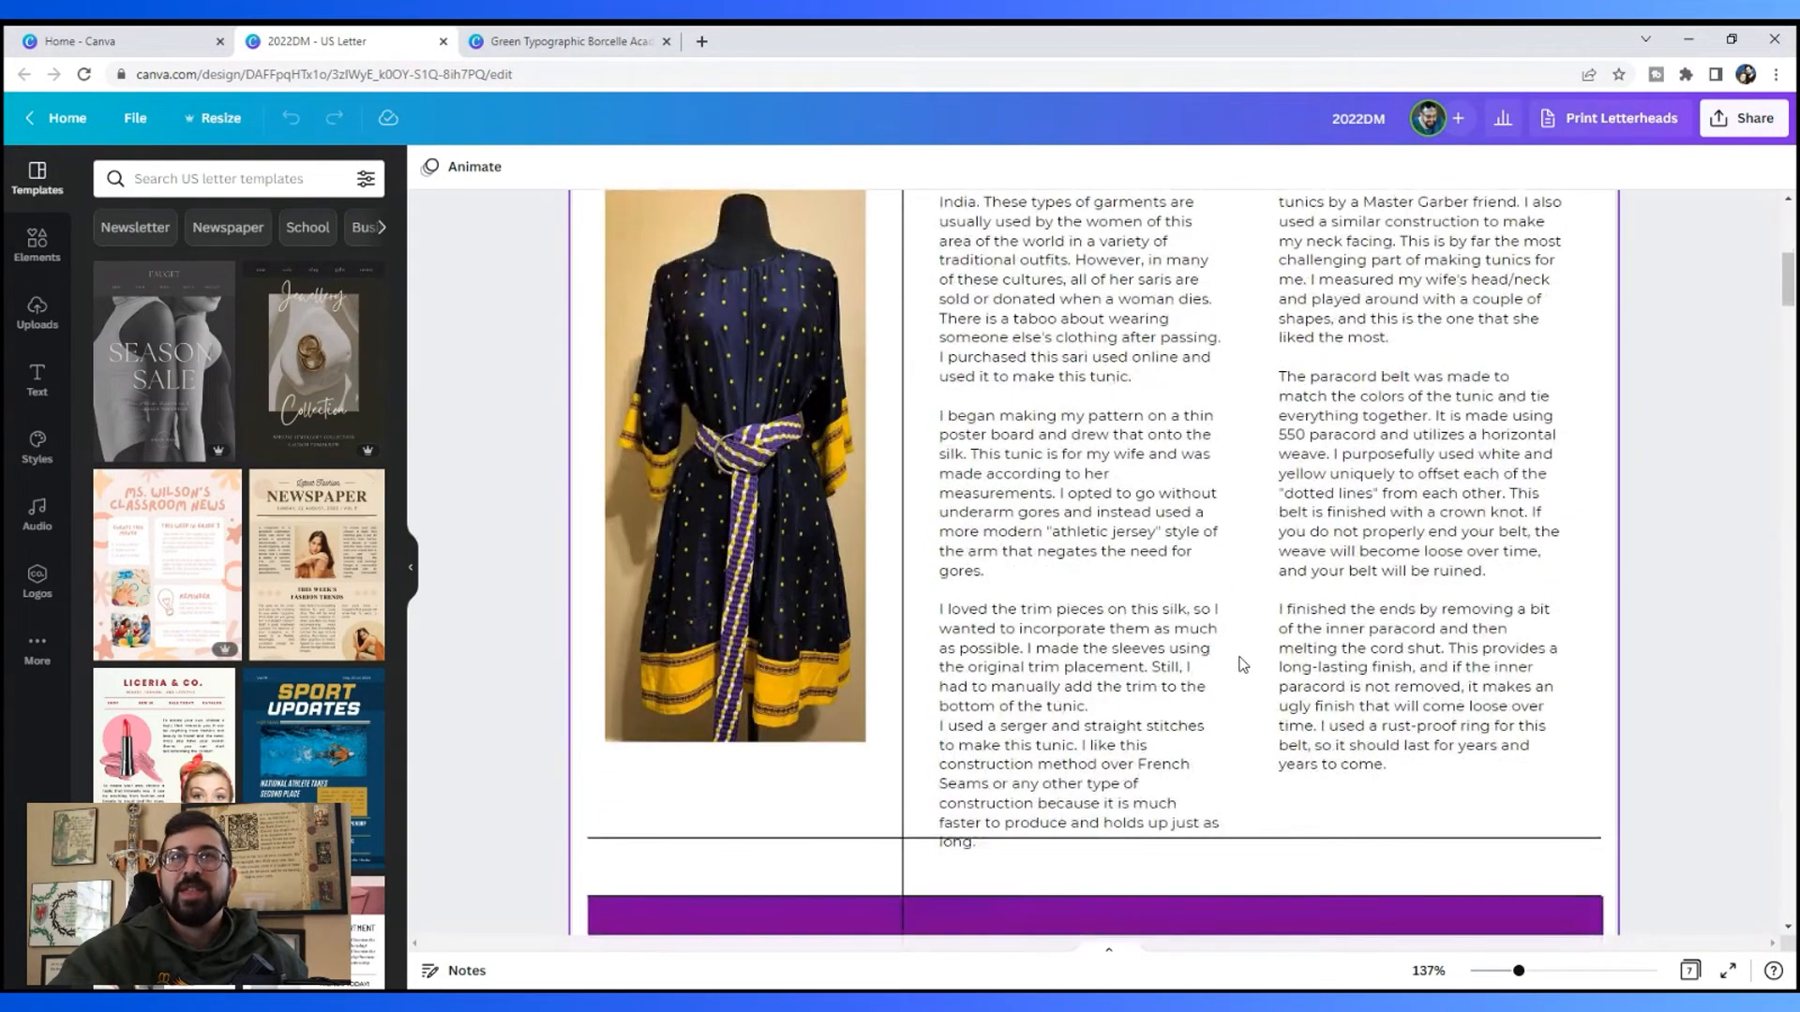
Step: Review the rest of page 1 and the following project pages through the Healer's Sash page, comparing their shared layout
{"action": "scroll", "coordinate": [1243, 664], "scroll_direction": "down", "scroll_amount": 1}
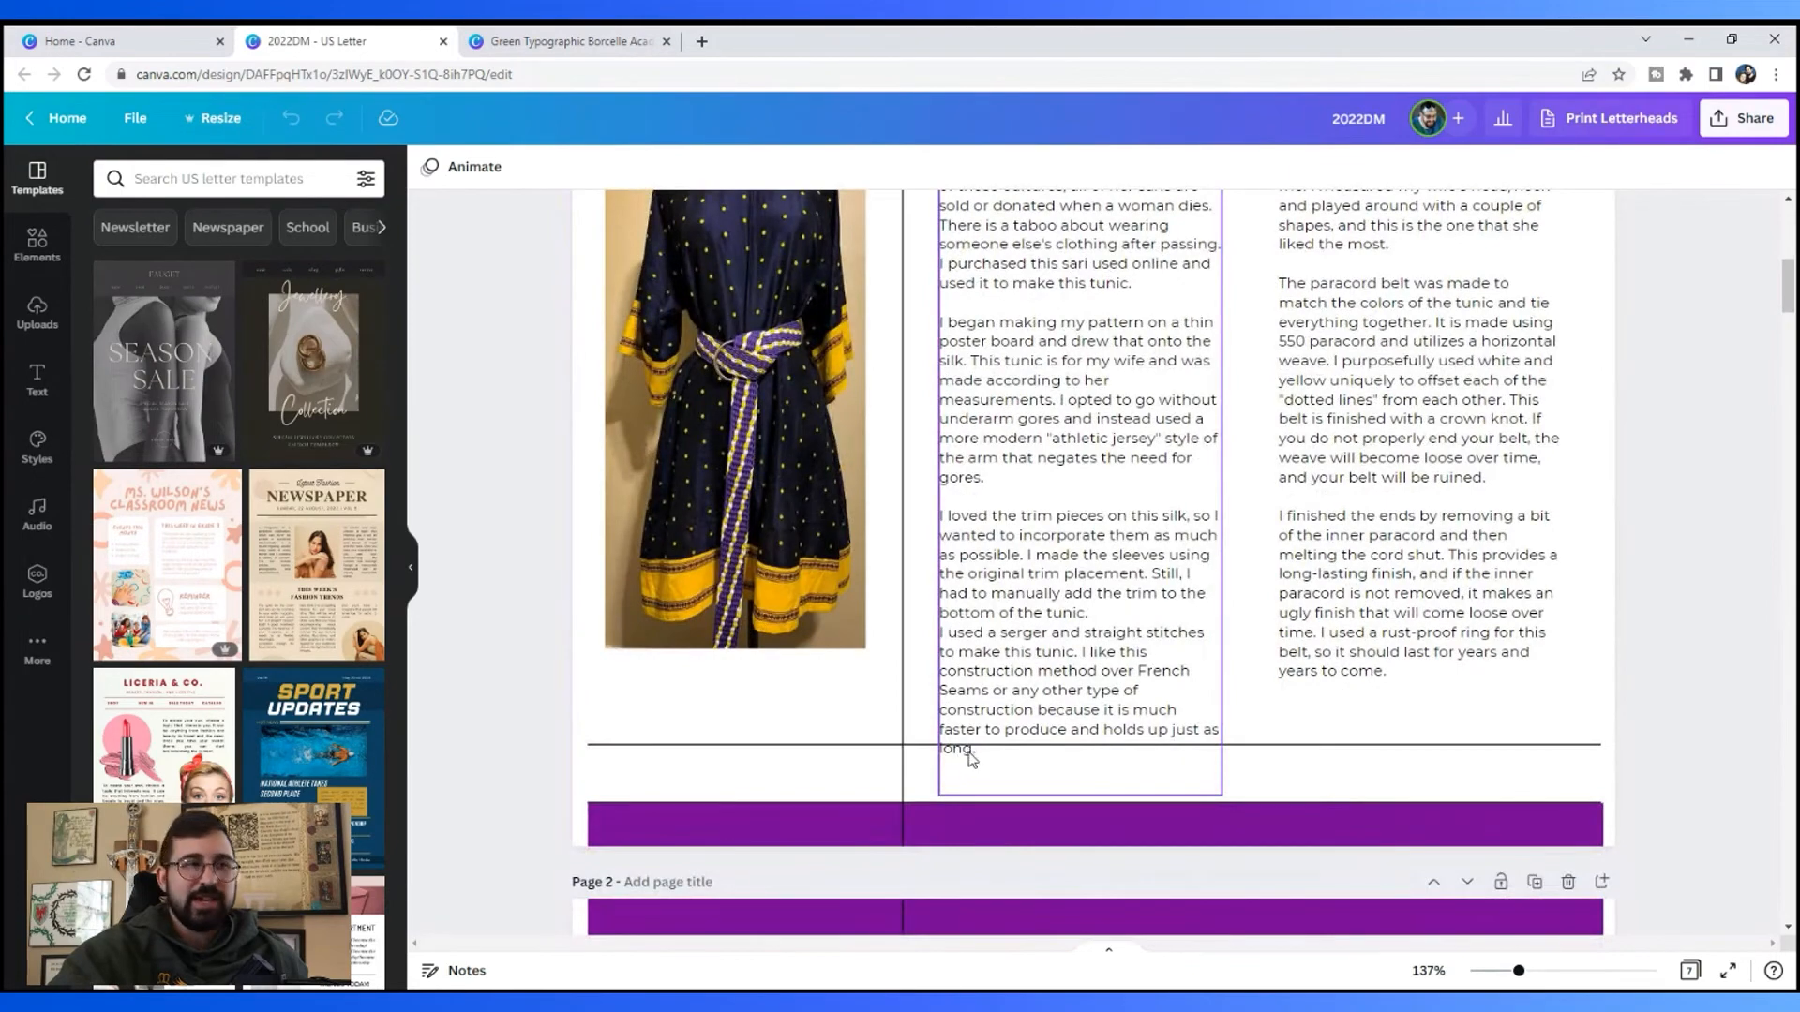
{"action": "scroll", "coordinate": [1017, 657], "scroll_direction": "up", "scroll_amount": 4}
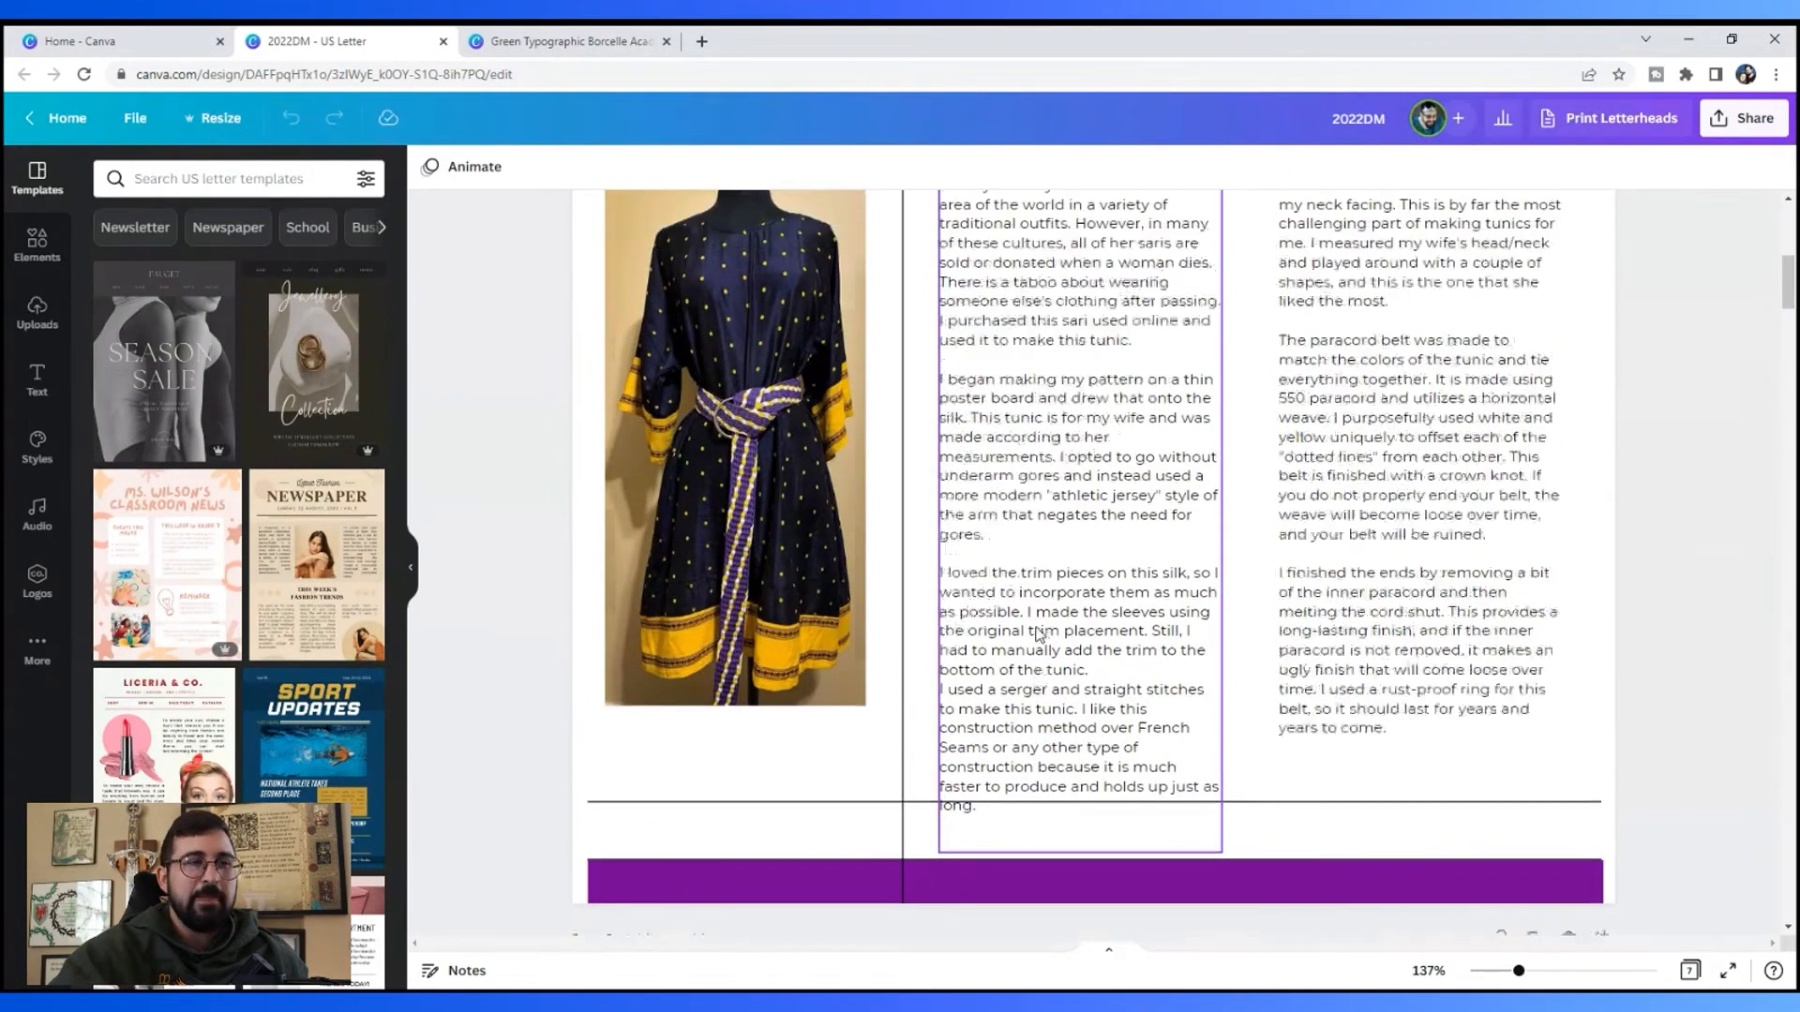
{"action": "scroll", "coordinate": [1039, 634], "scroll_direction": "up", "scroll_amount": 4}
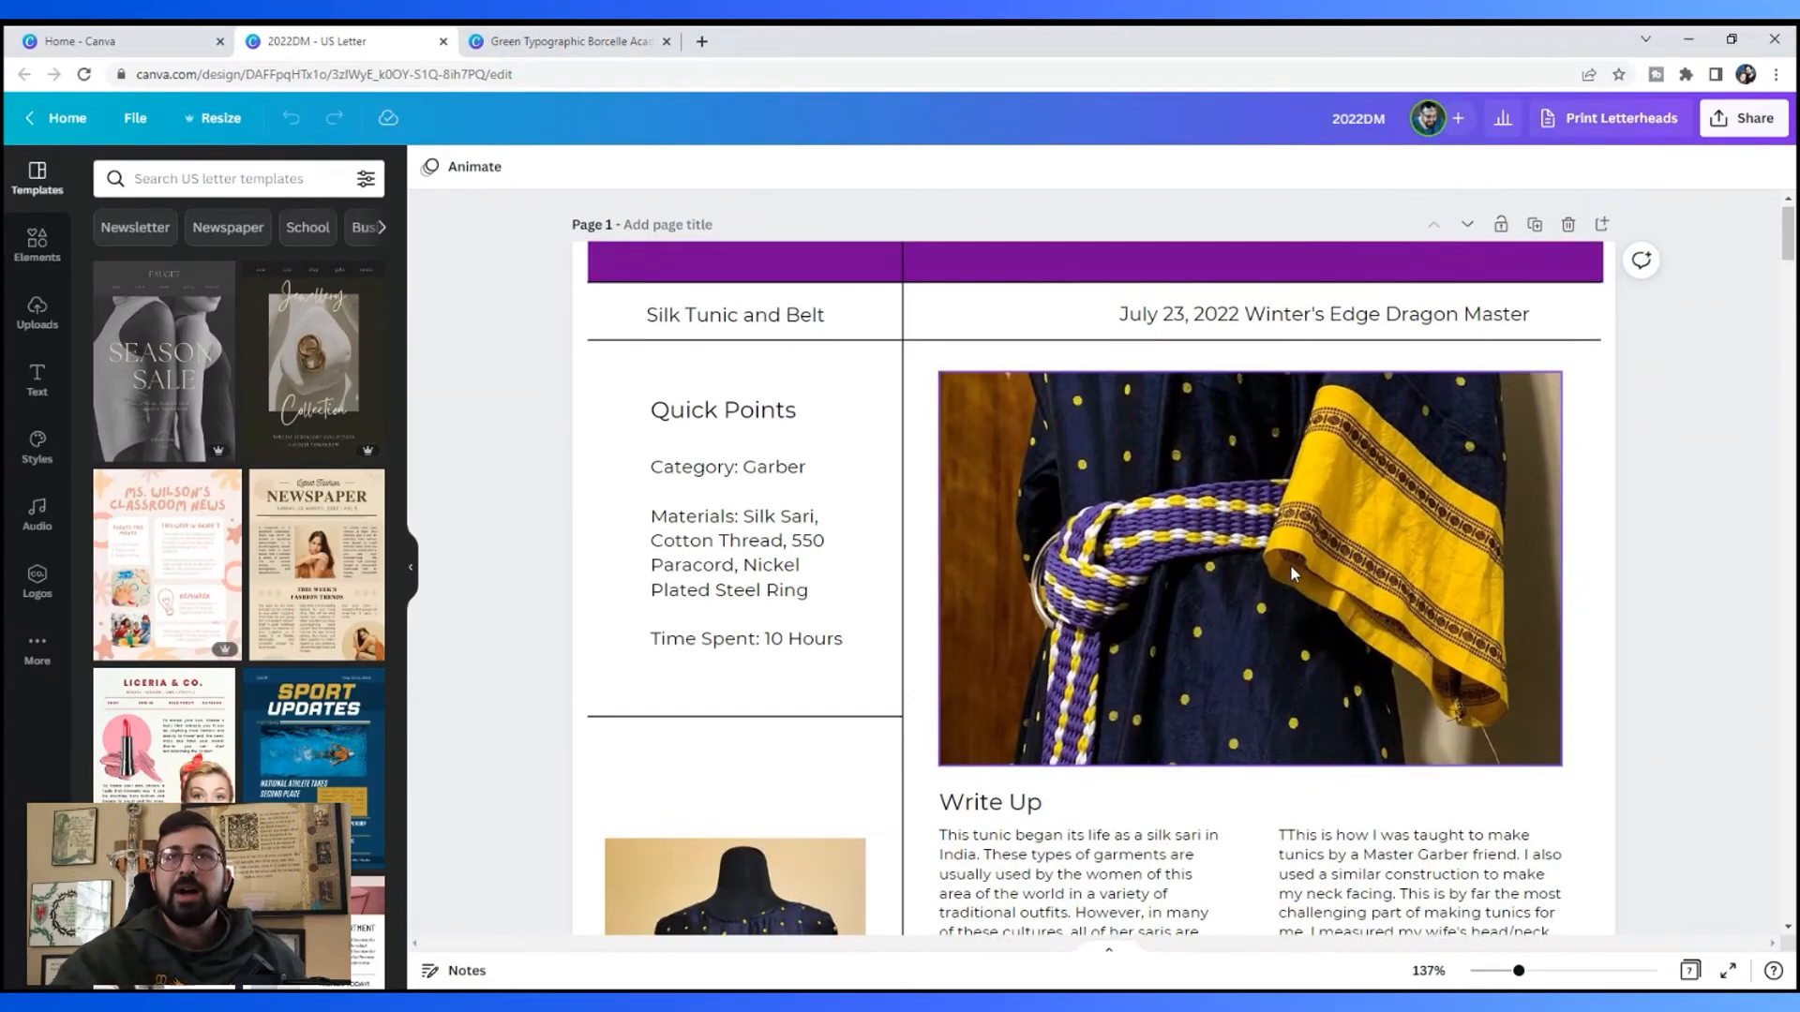
{"action": "scroll", "coordinate": [1290, 566], "scroll_direction": "down", "scroll_amount": 10}
{"action": "scroll", "coordinate": [1293, 574], "scroll_direction": "down", "scroll_amount": 20}
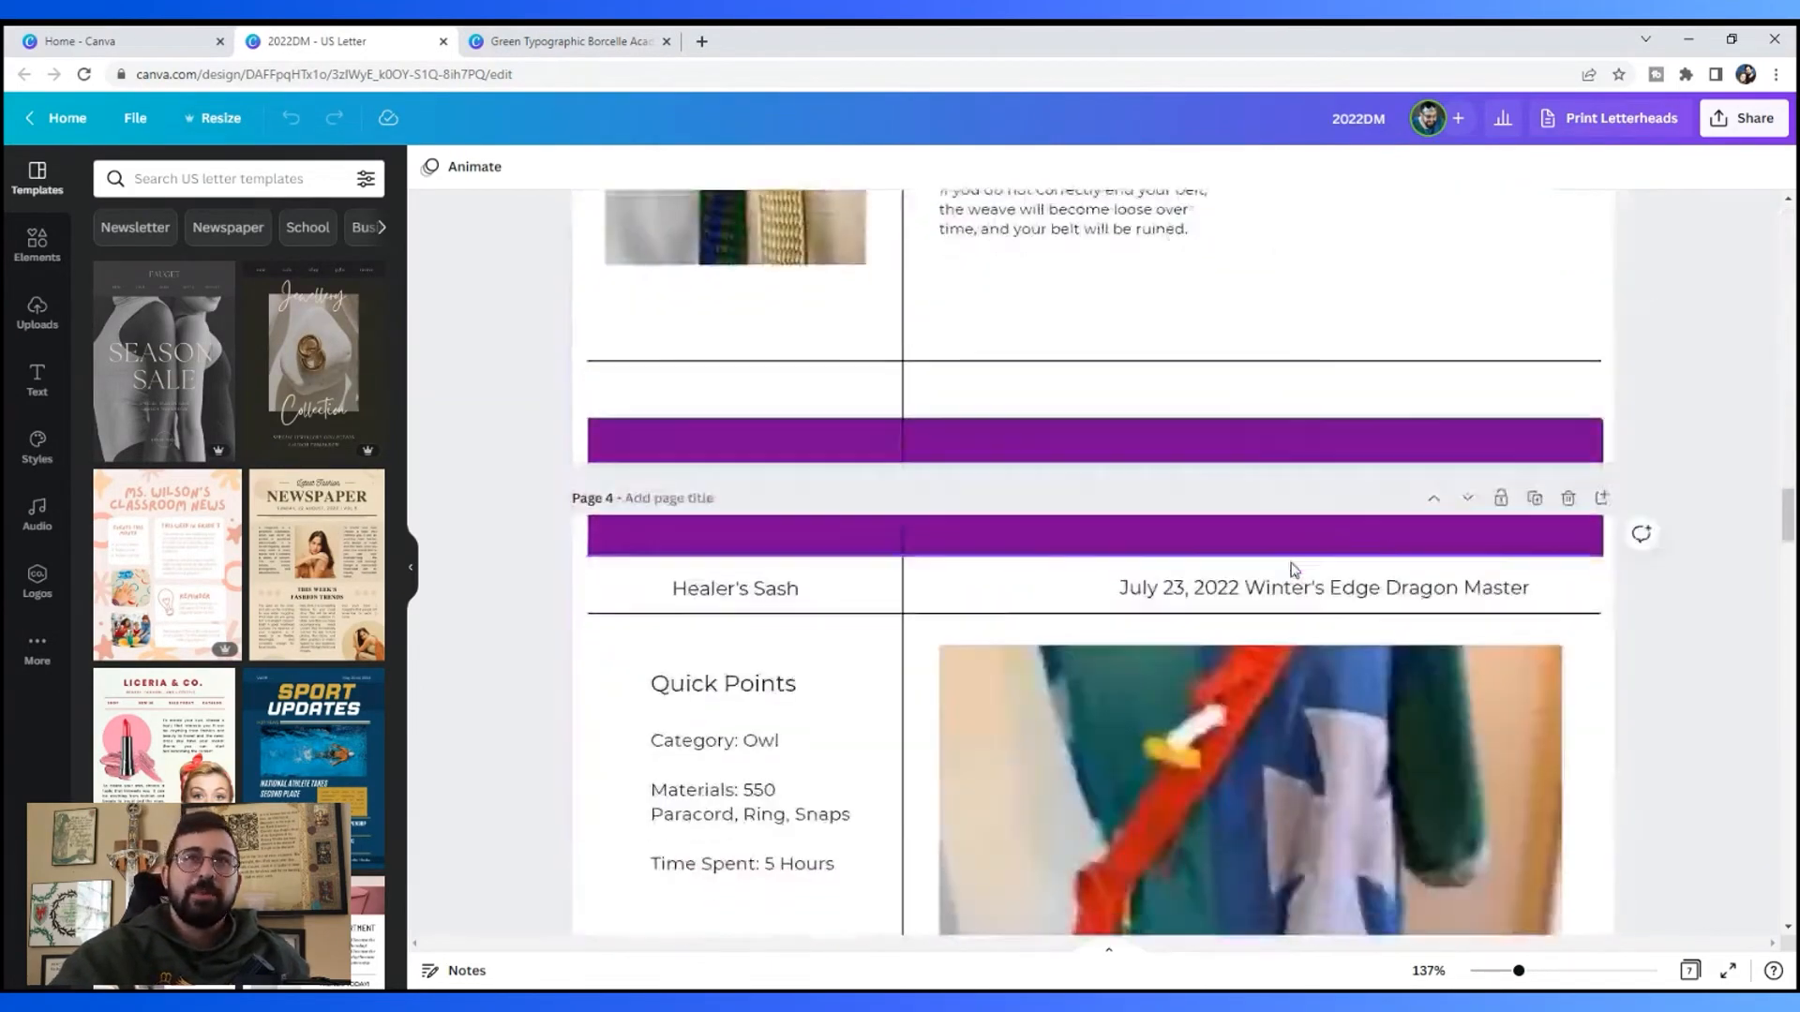
{"action": "scroll", "coordinate": [1292, 567], "scroll_direction": "down", "scroll_amount": 20}
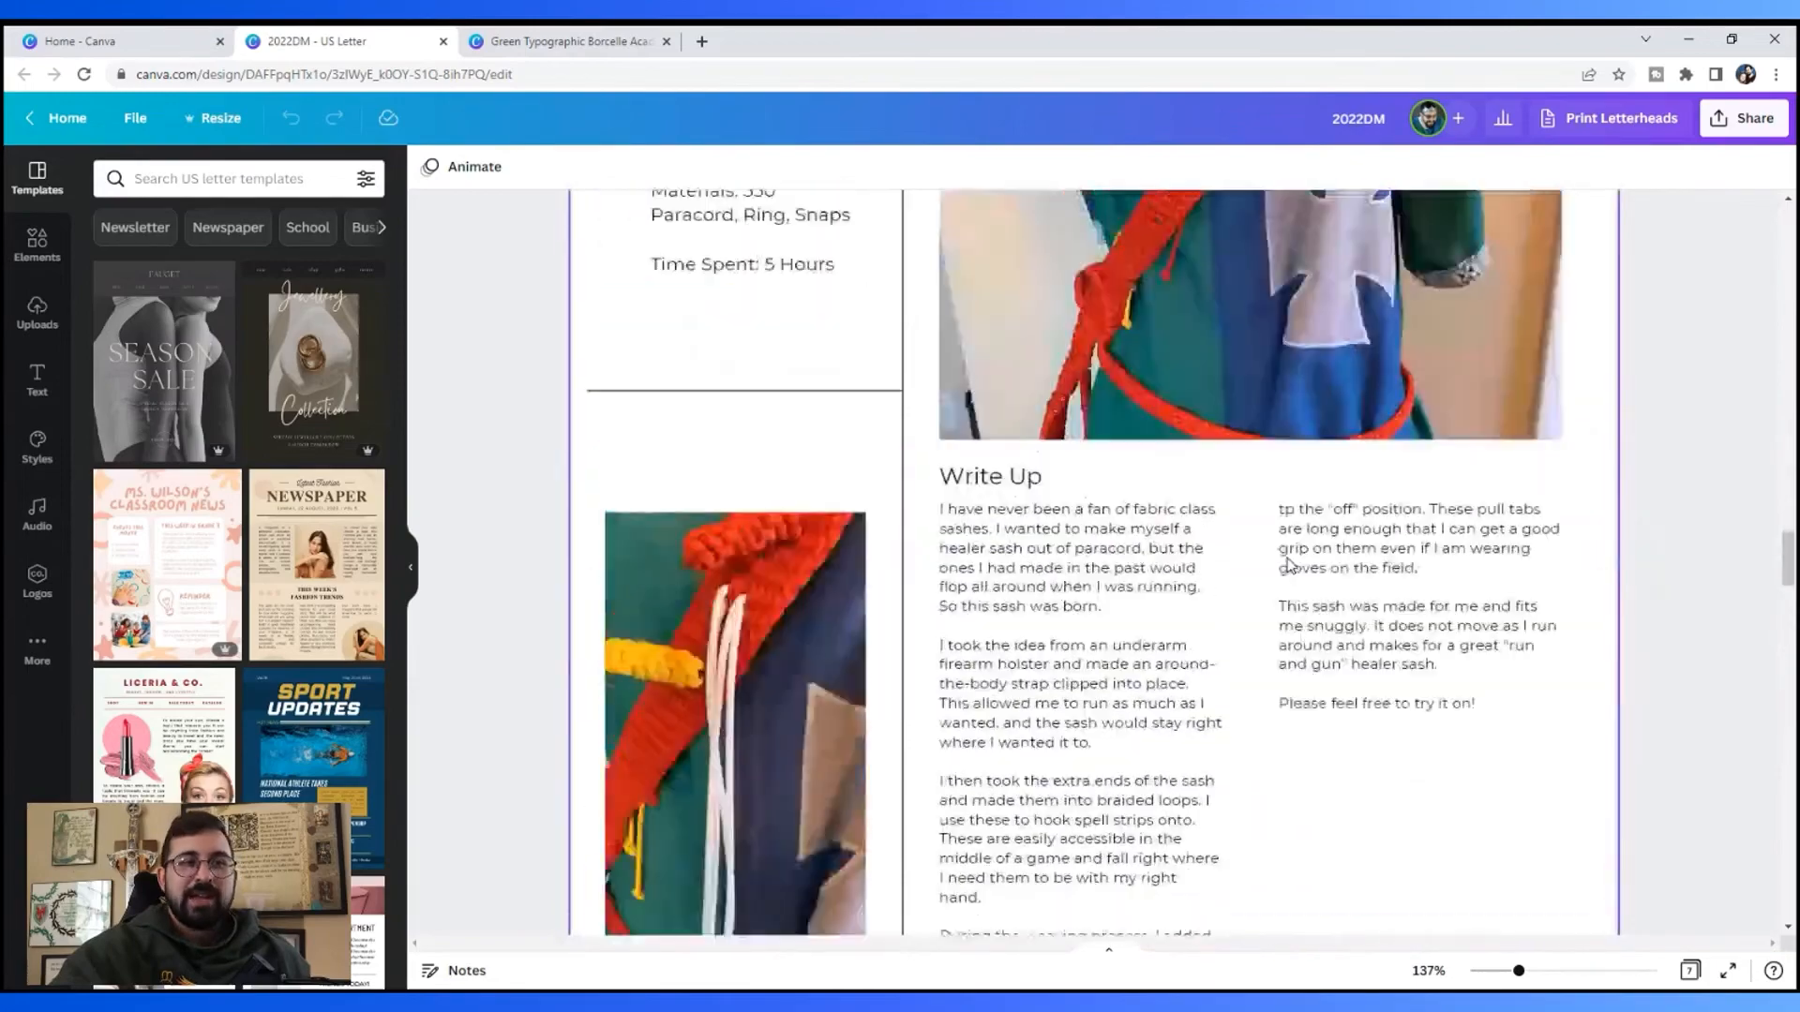
{"action": "scroll", "coordinate": [1284, 563], "scroll_direction": "up", "scroll_amount": 20}
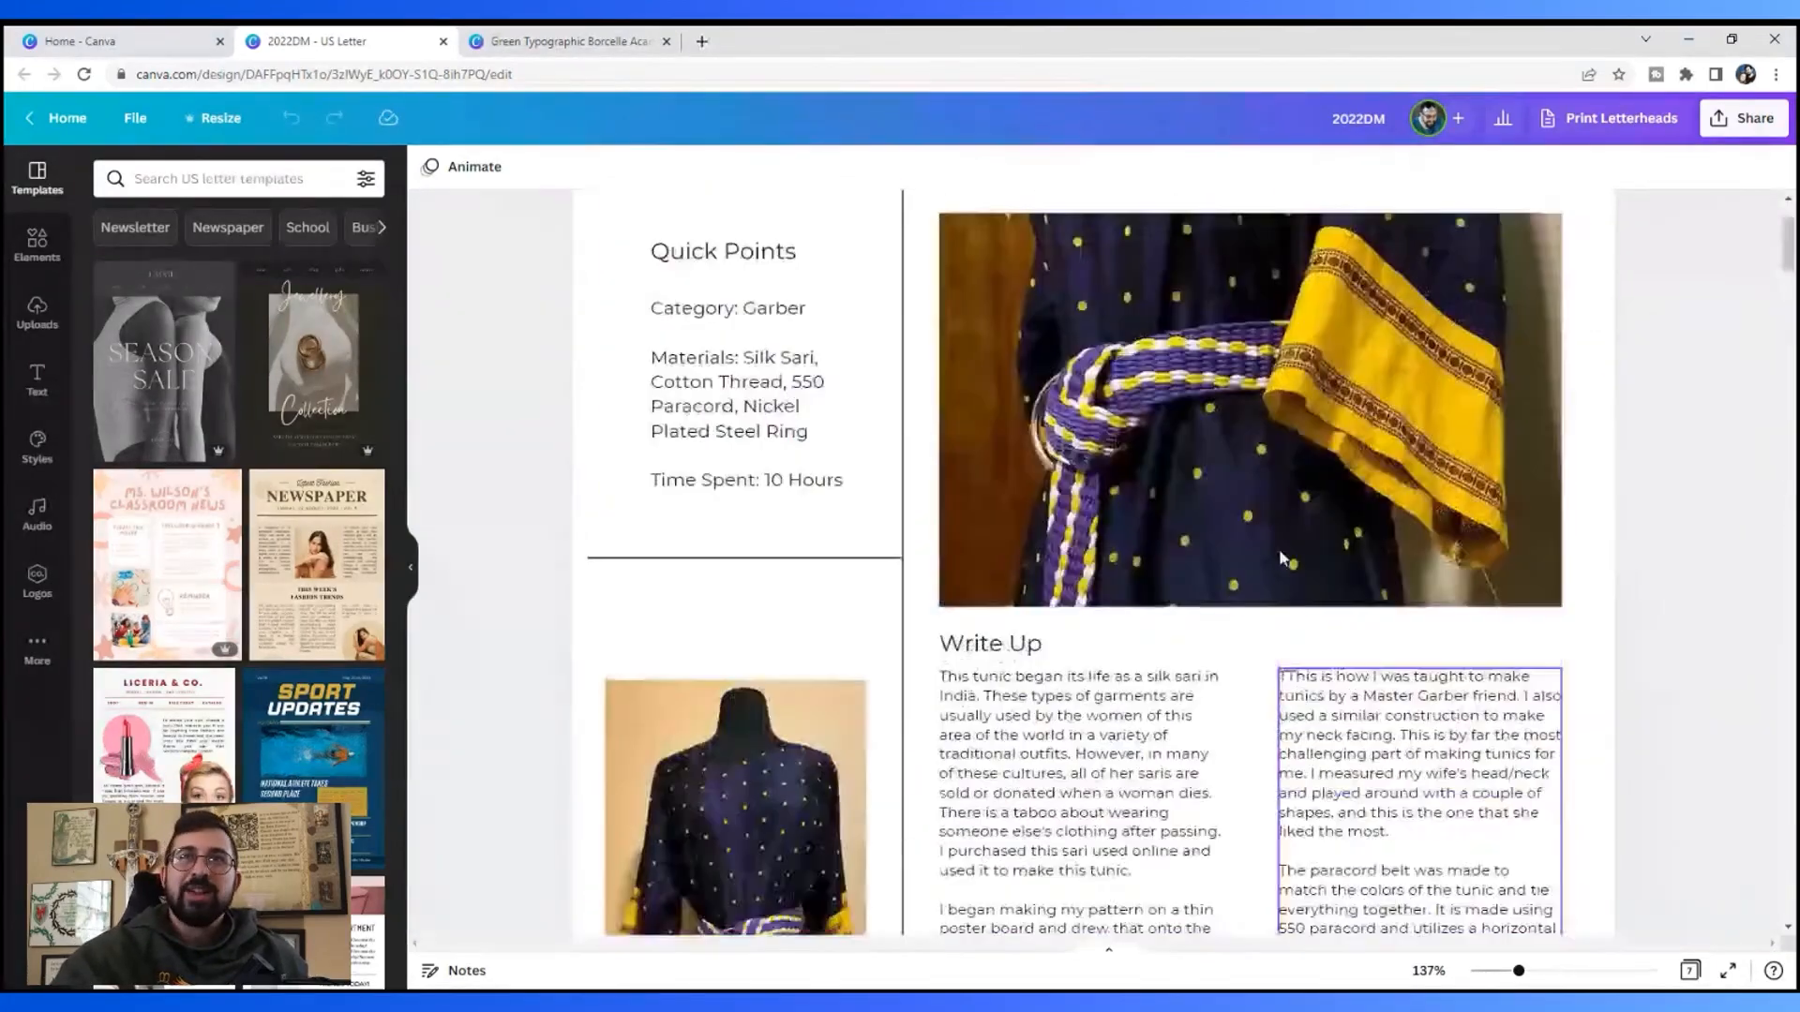